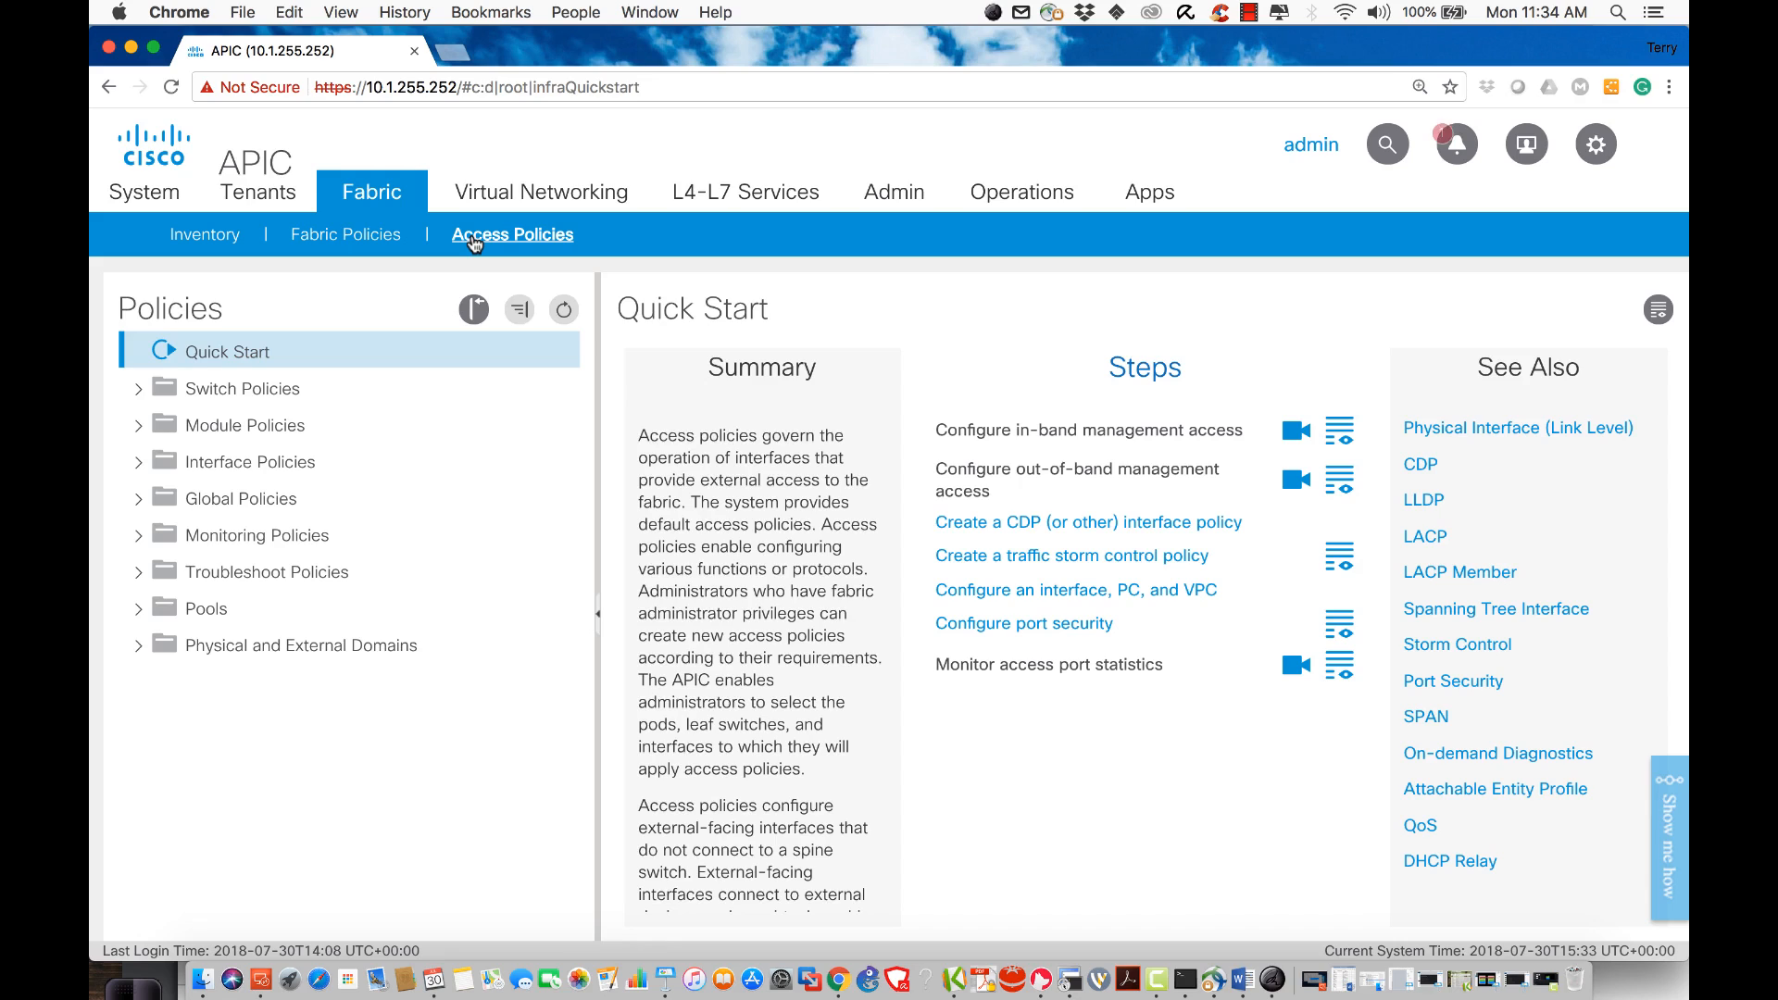
- Browse the switch policies tree, looking through the profile folders and the available switch policy types
{"action": "left_click", "coordinate": [139, 393]}
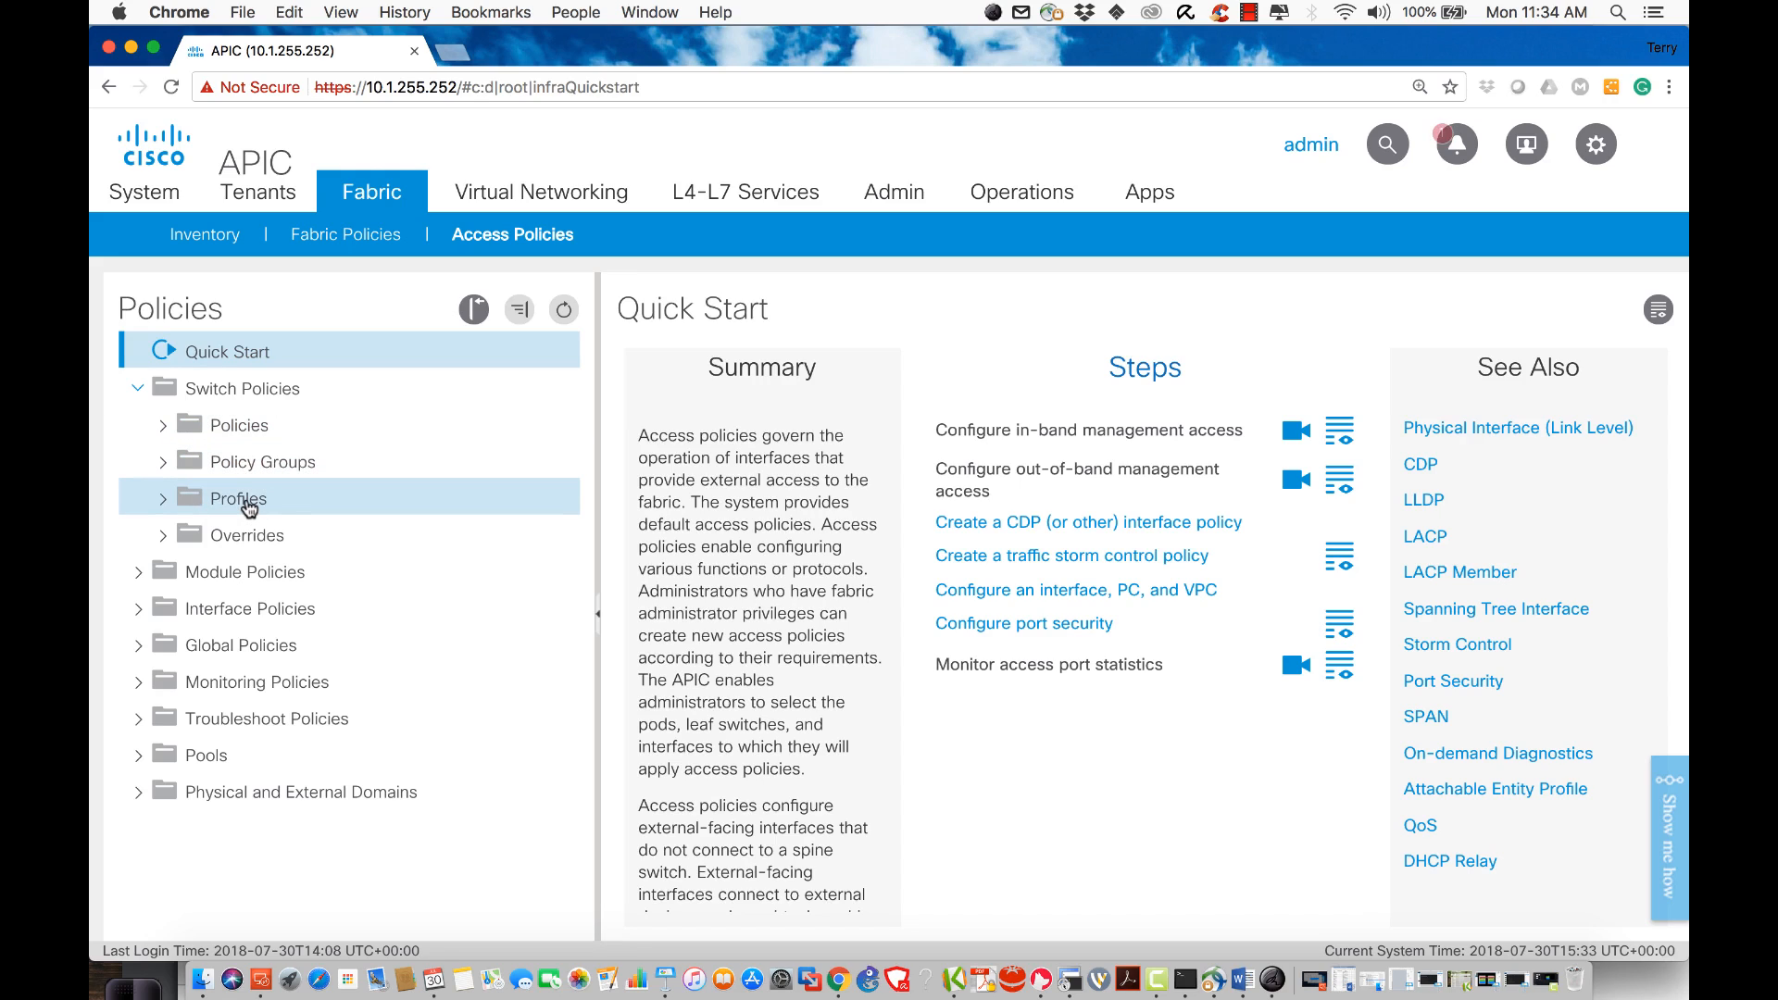
{"action": "left_click", "coordinate": [163, 500]}
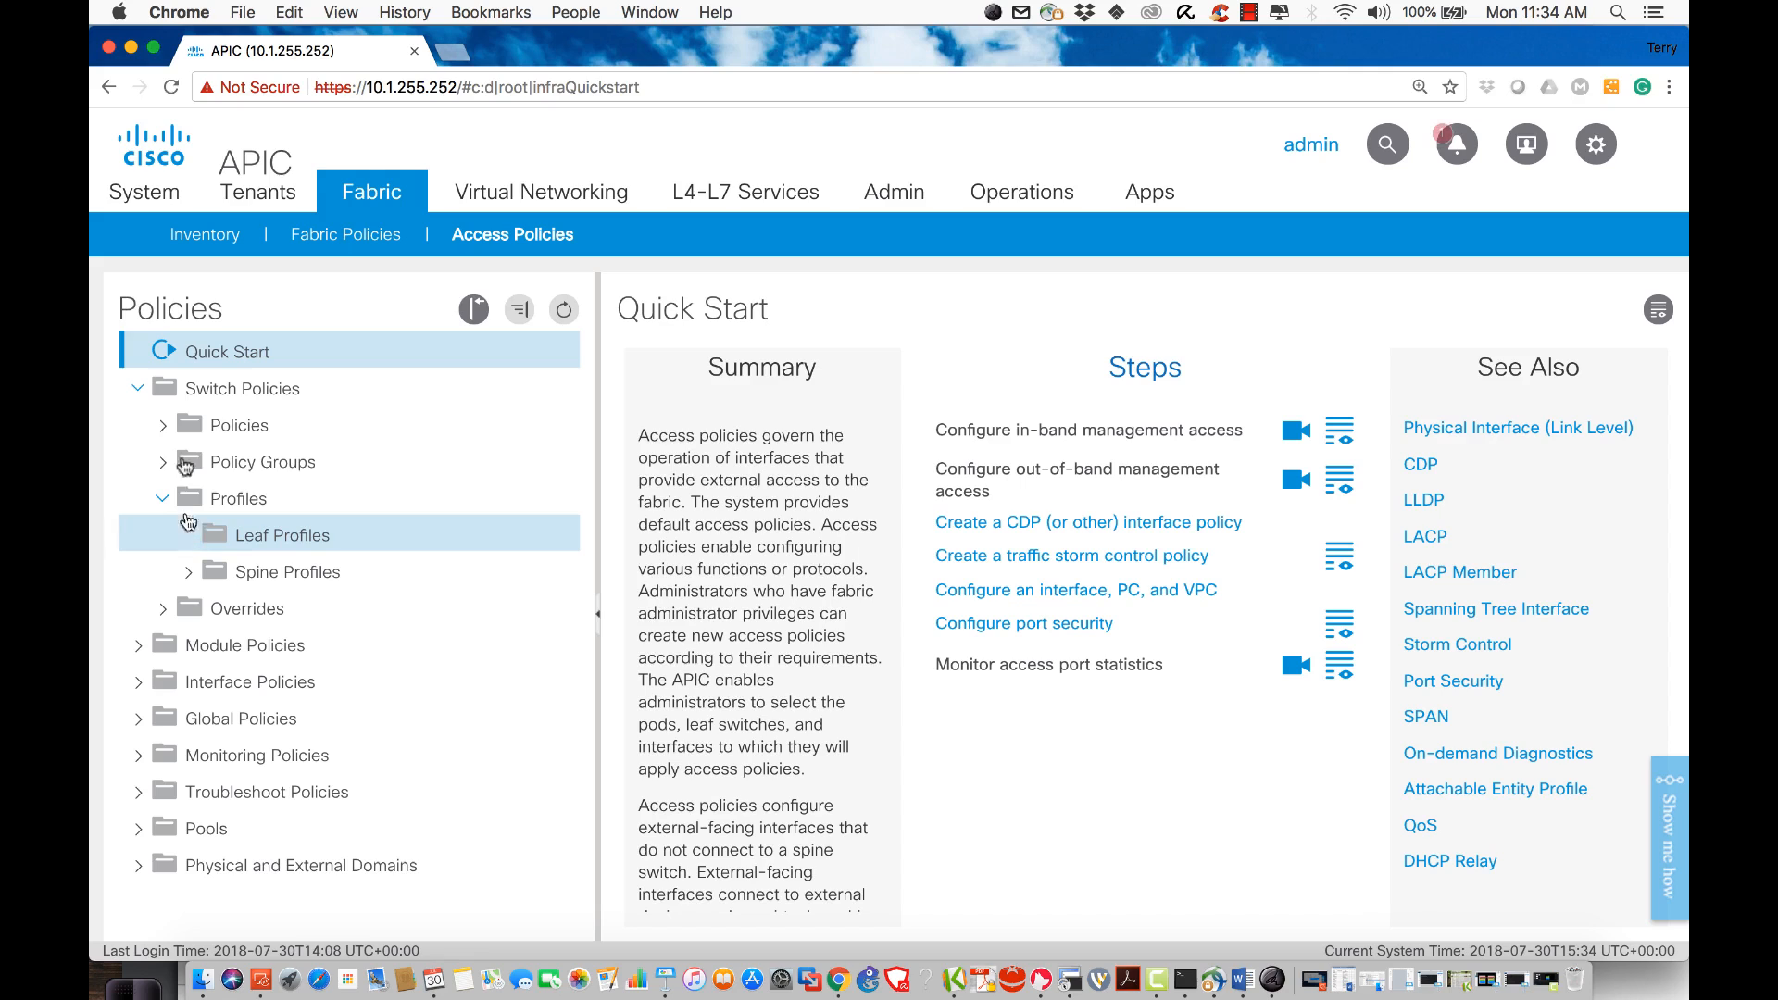
{"action": "left_click", "coordinate": [163, 427]}
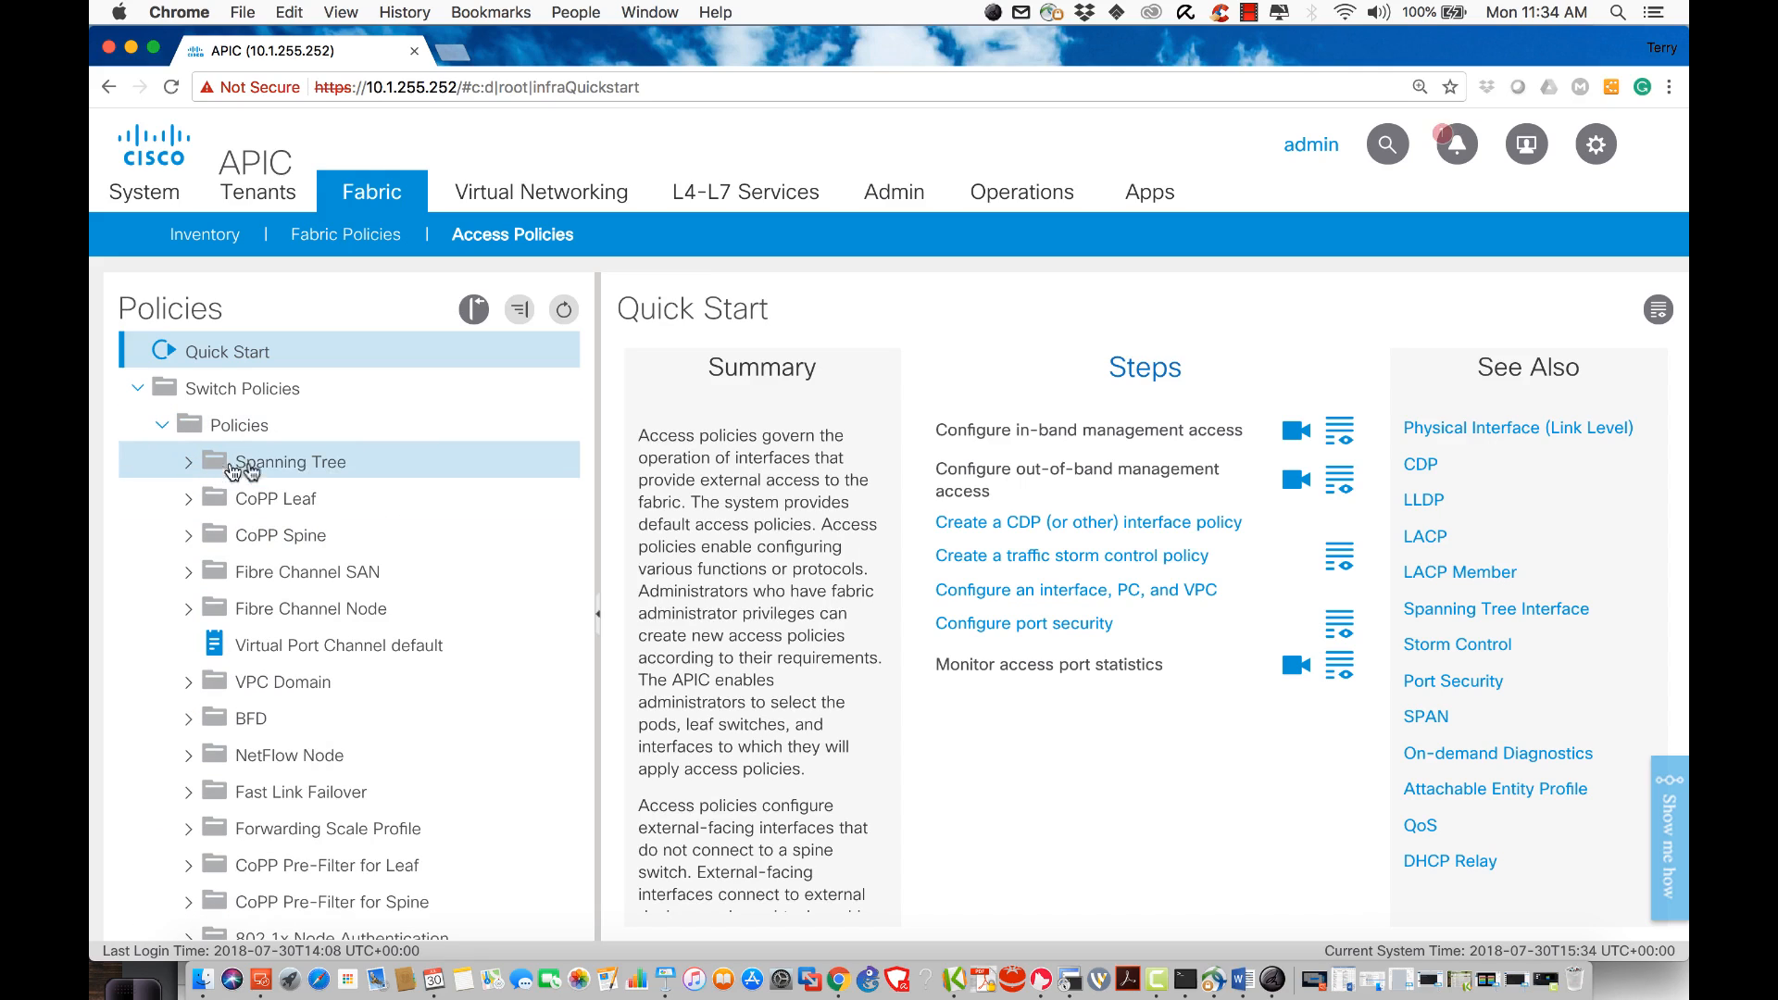
{"action": "scroll", "coordinate": [296, 468], "scroll_direction": "down", "scroll_amount": 1}
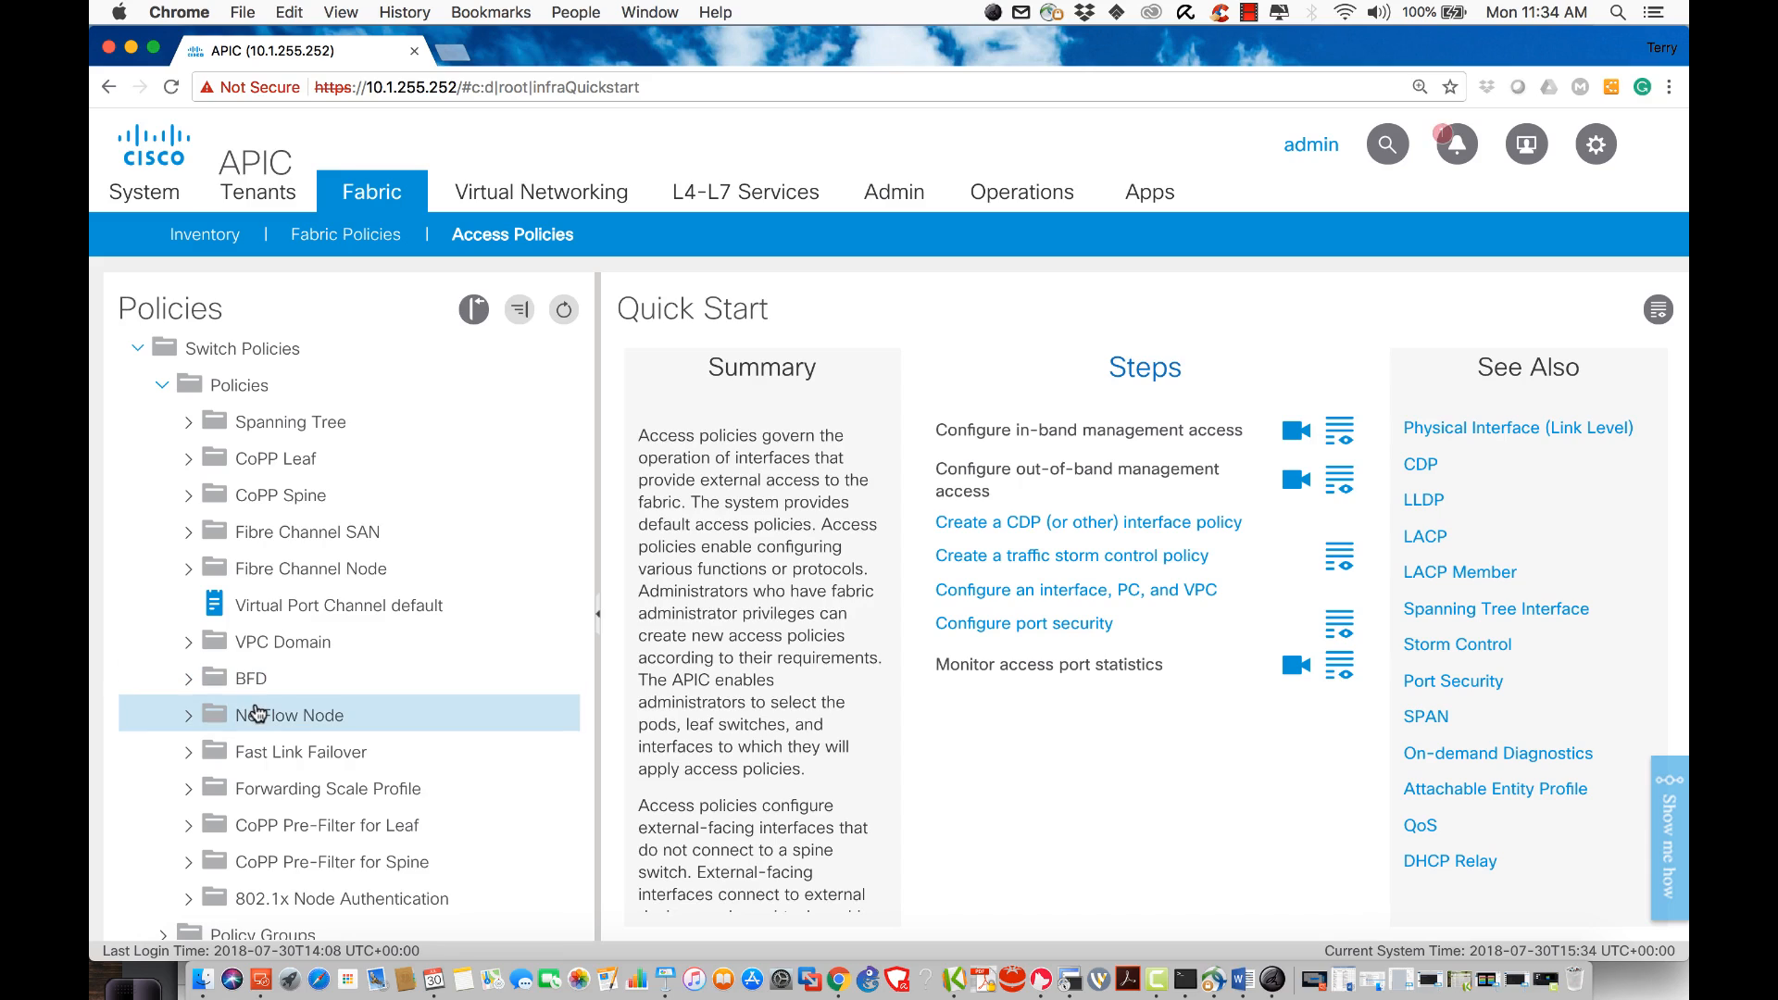
{"action": "scroll", "coordinate": [258, 713], "scroll_direction": "down", "scroll_amount": 2}
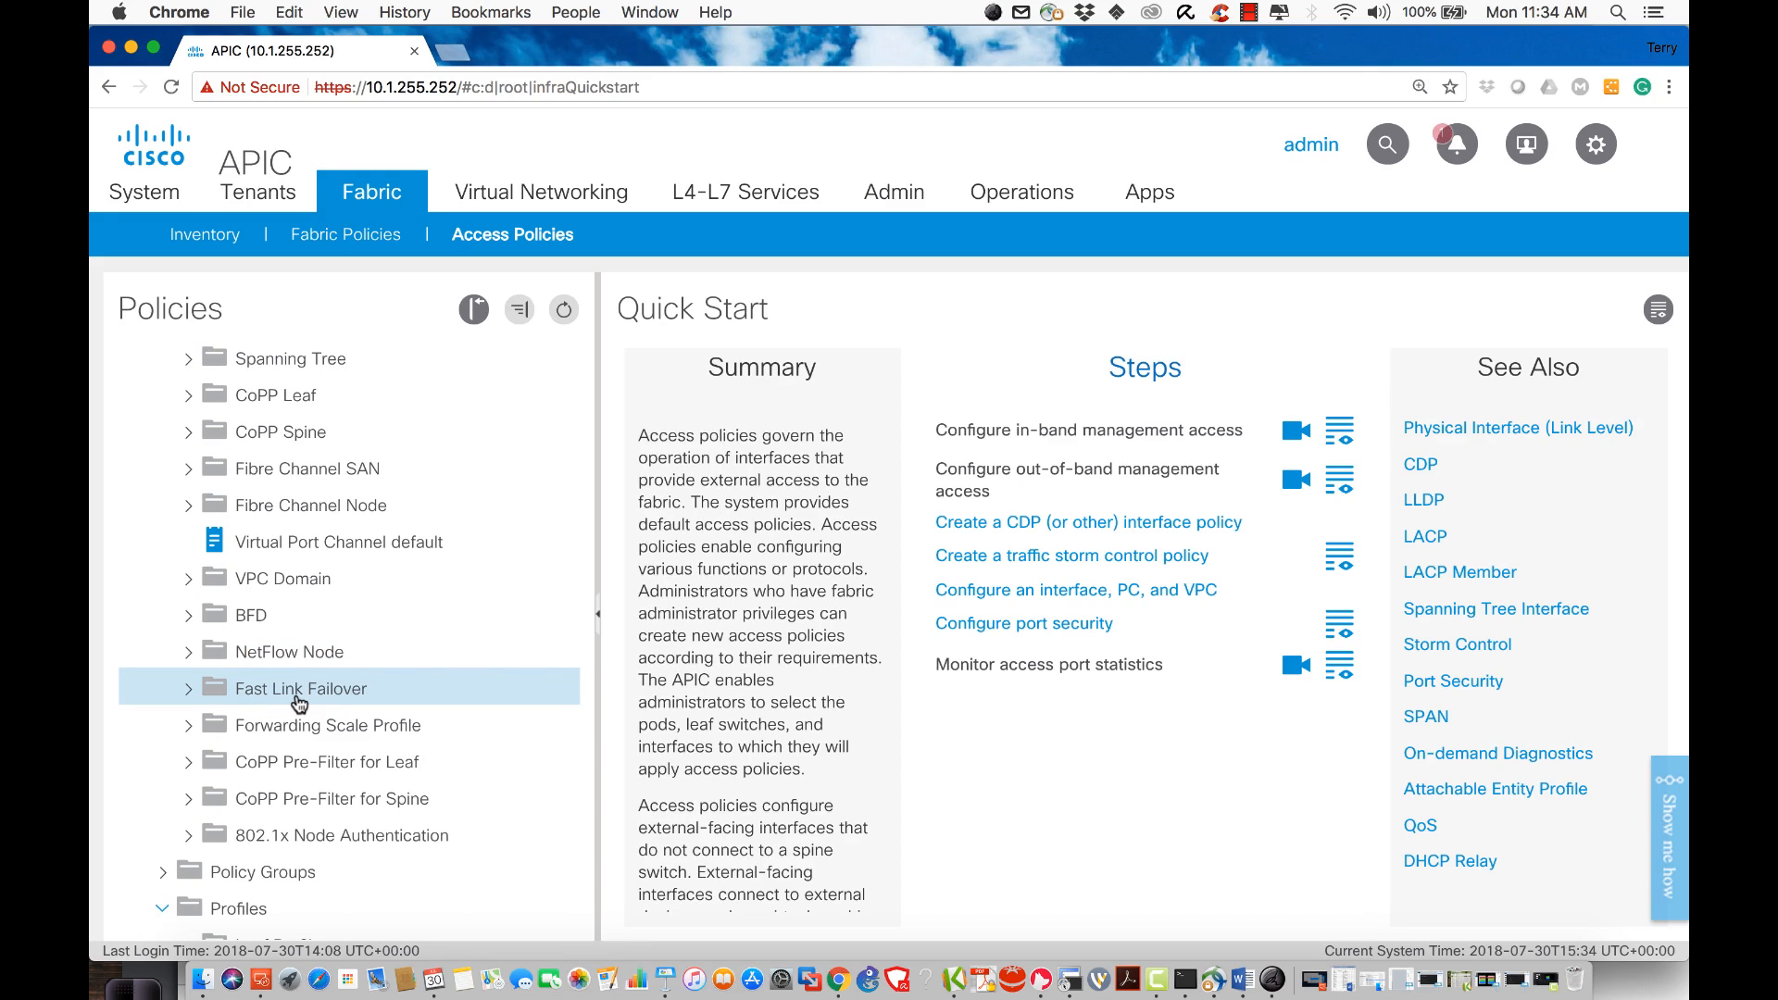
{"action": "scroll", "coordinate": [299, 704], "scroll_direction": "up", "scroll_amount": 3}
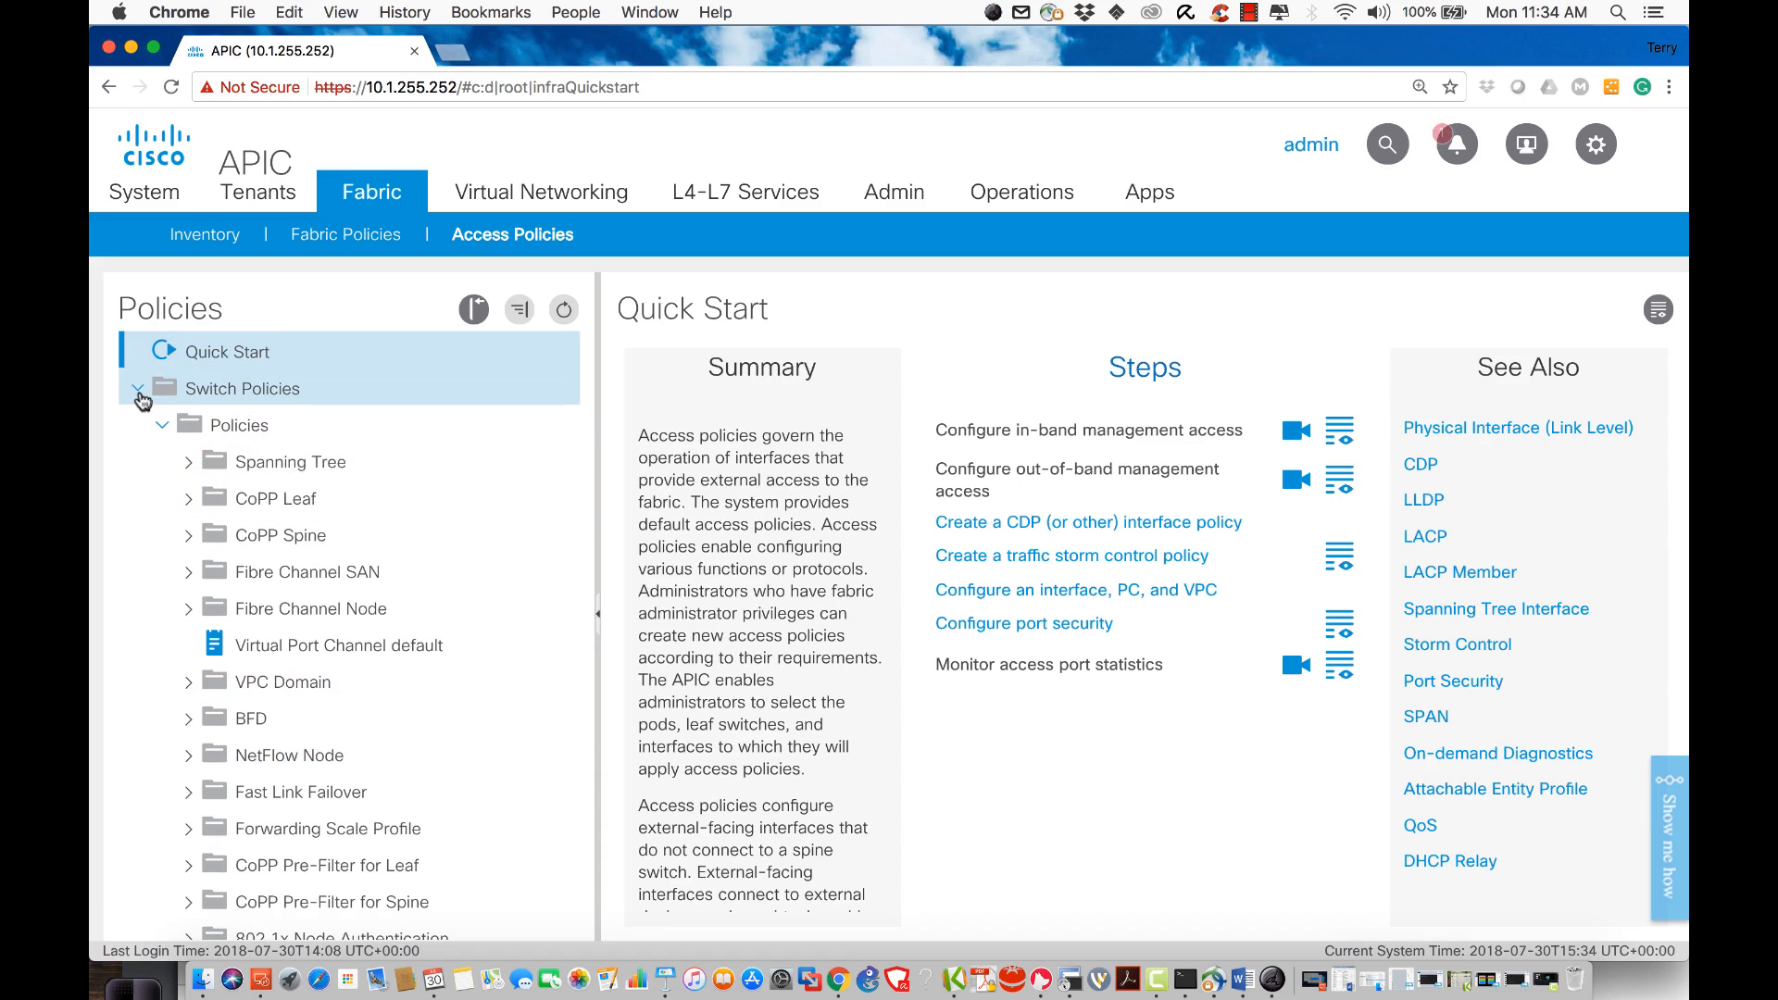
{"action": "left_click", "coordinate": [163, 426]}
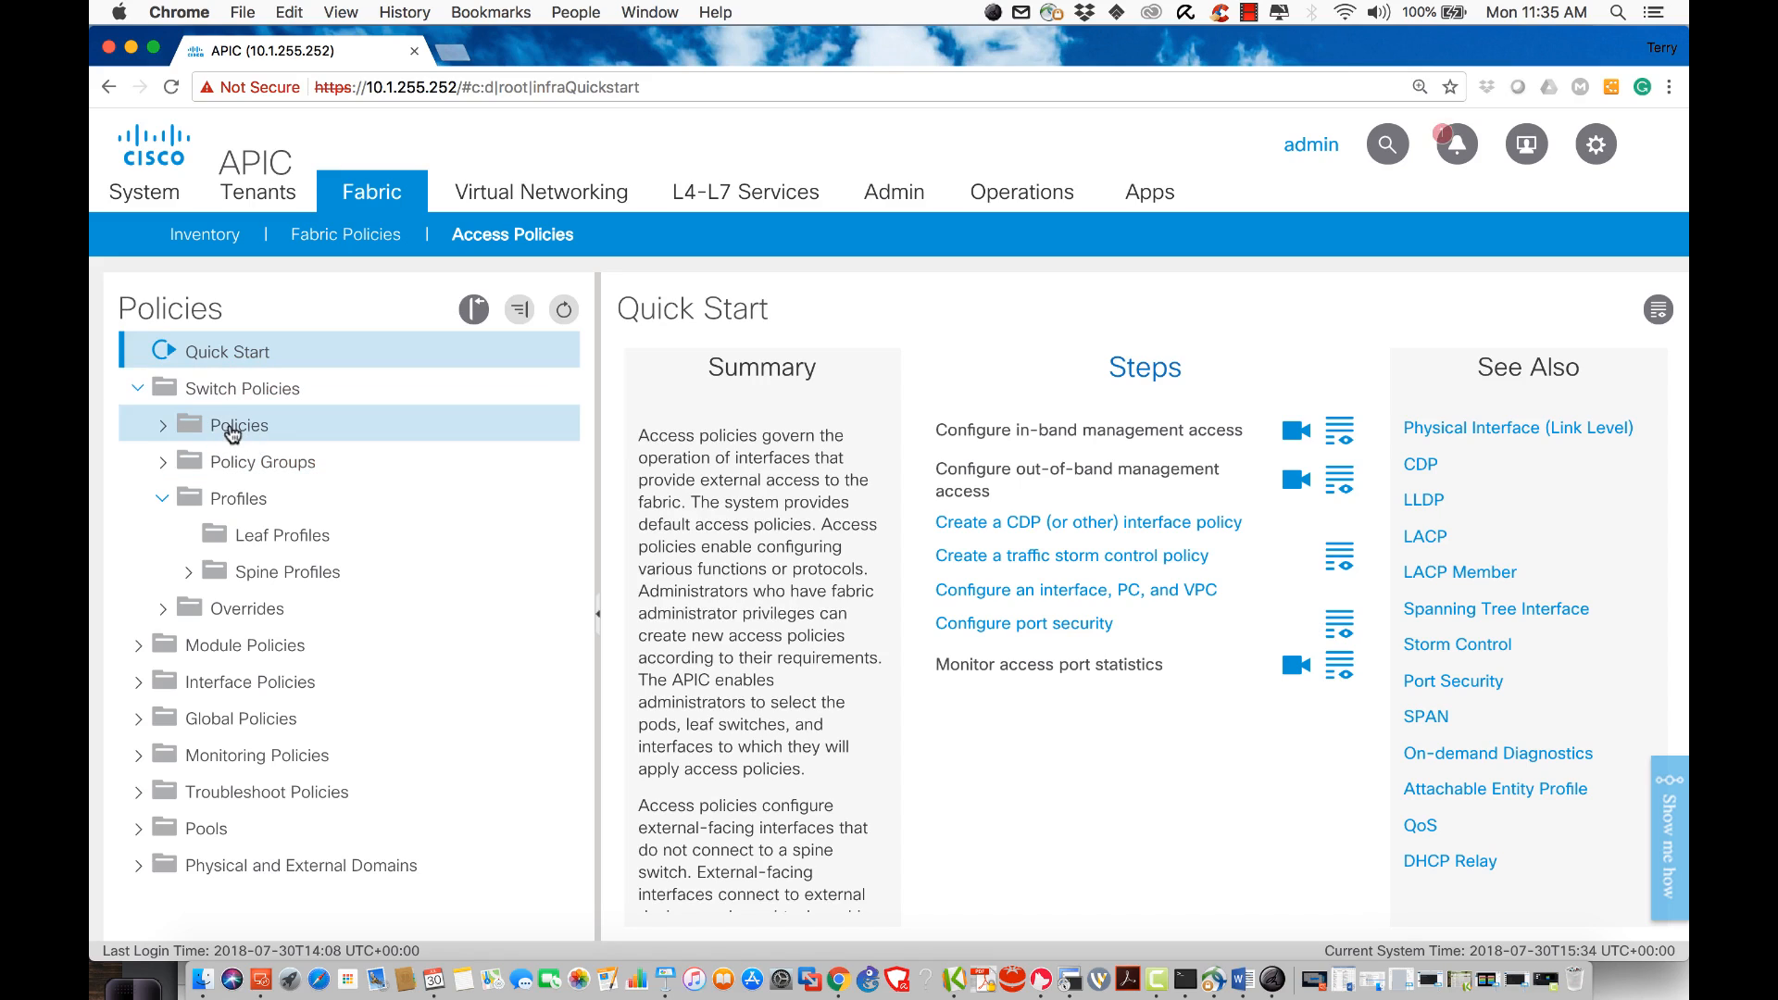
- Examine the leaf and spine policy groups under the switch policies
{"action": "left_click", "coordinate": [163, 465]}
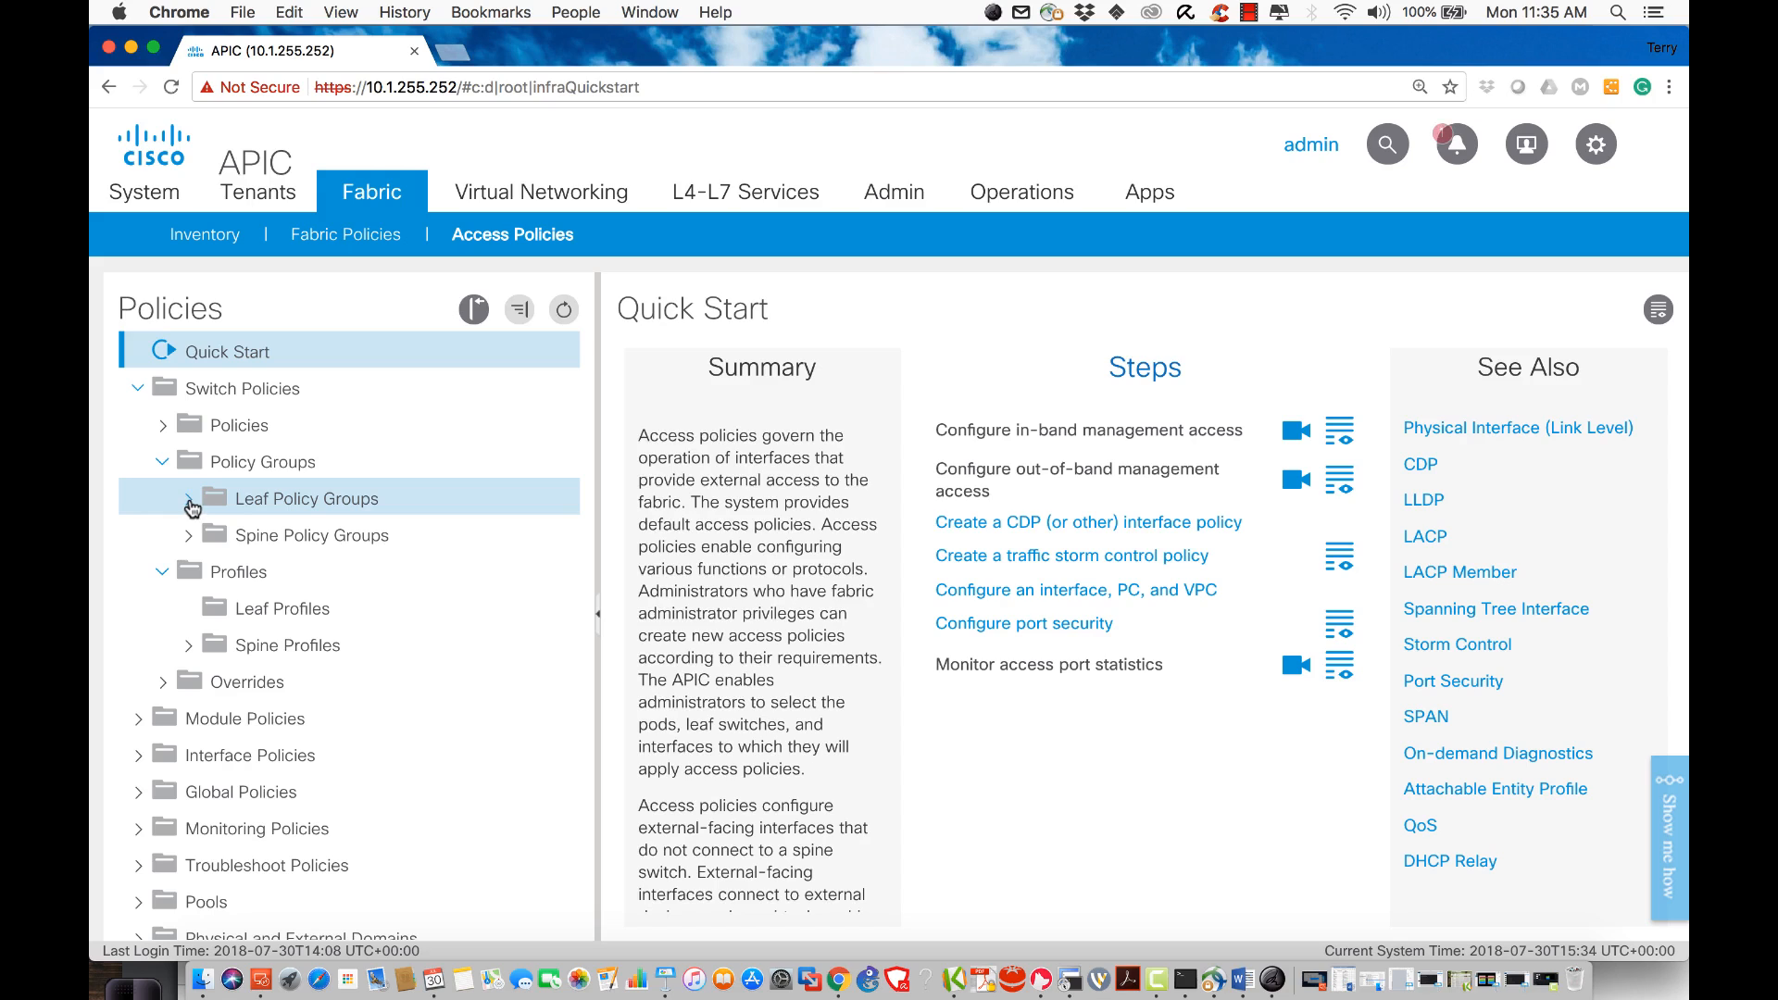
{"action": "left_click", "coordinate": [245, 505]}
{"action": "left_click", "coordinate": [262, 550]}
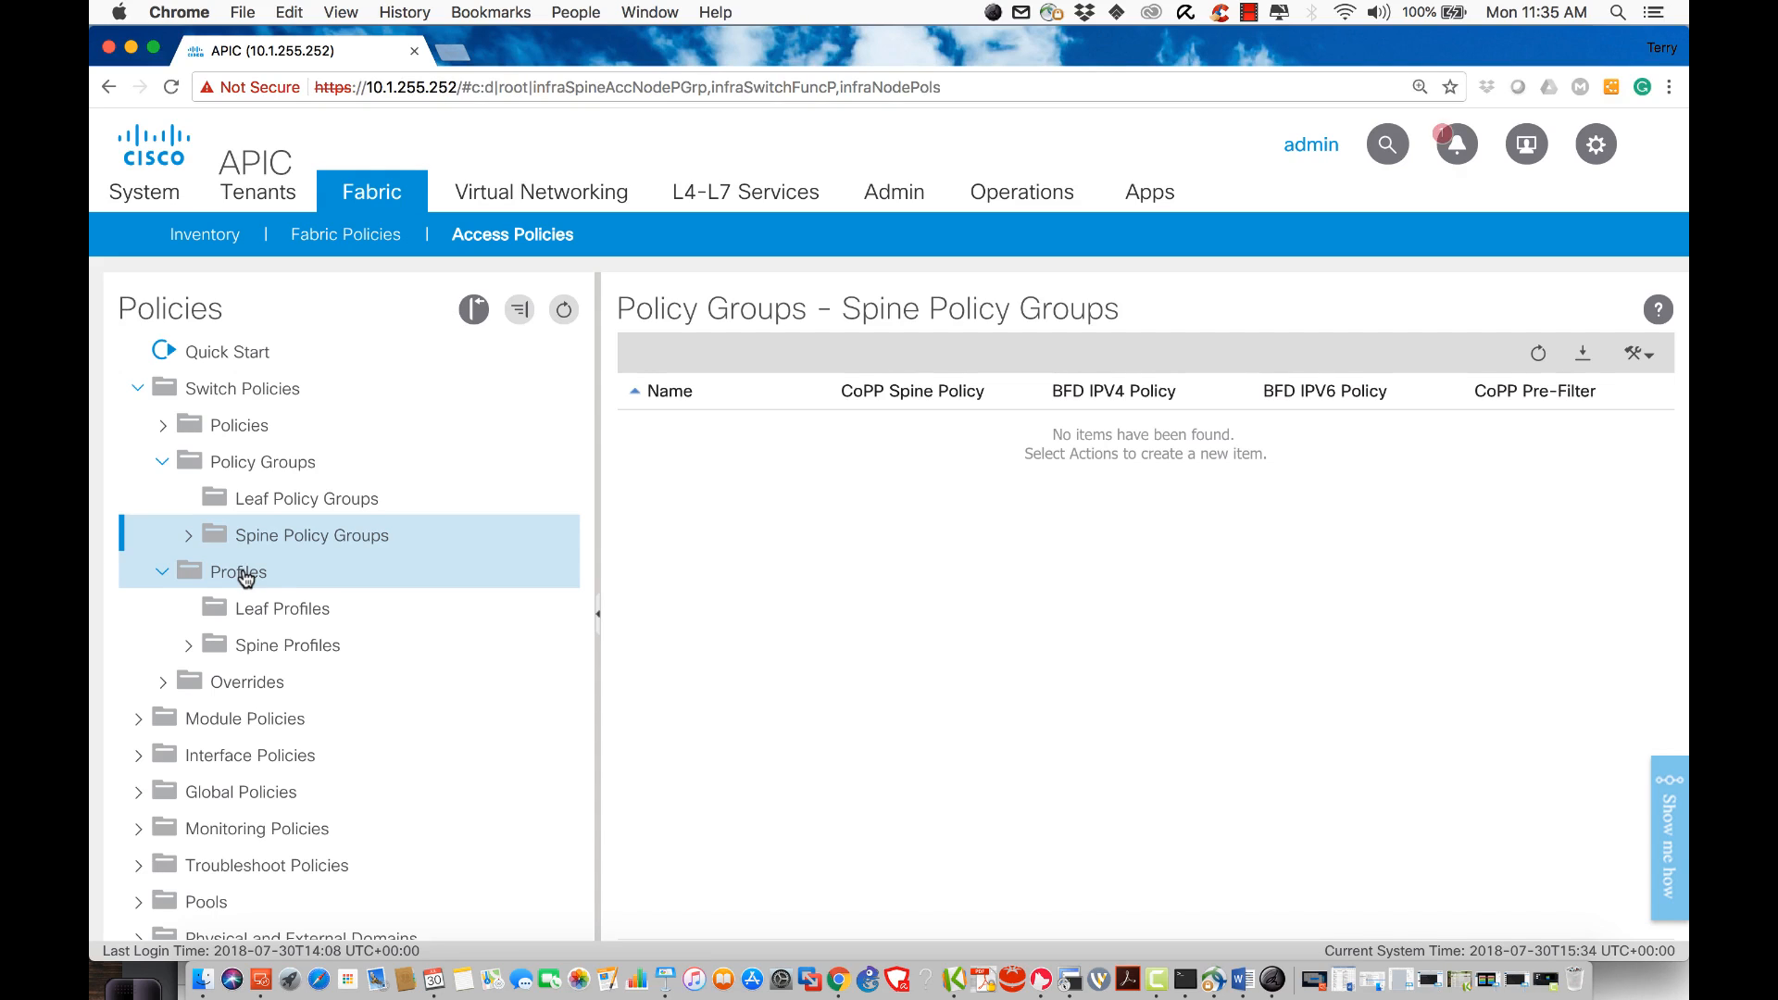
- Start a new leaf profile under the switch policy profiles and name it DEMO-LEAF-101
{"action": "left_click", "coordinate": [245, 577]}
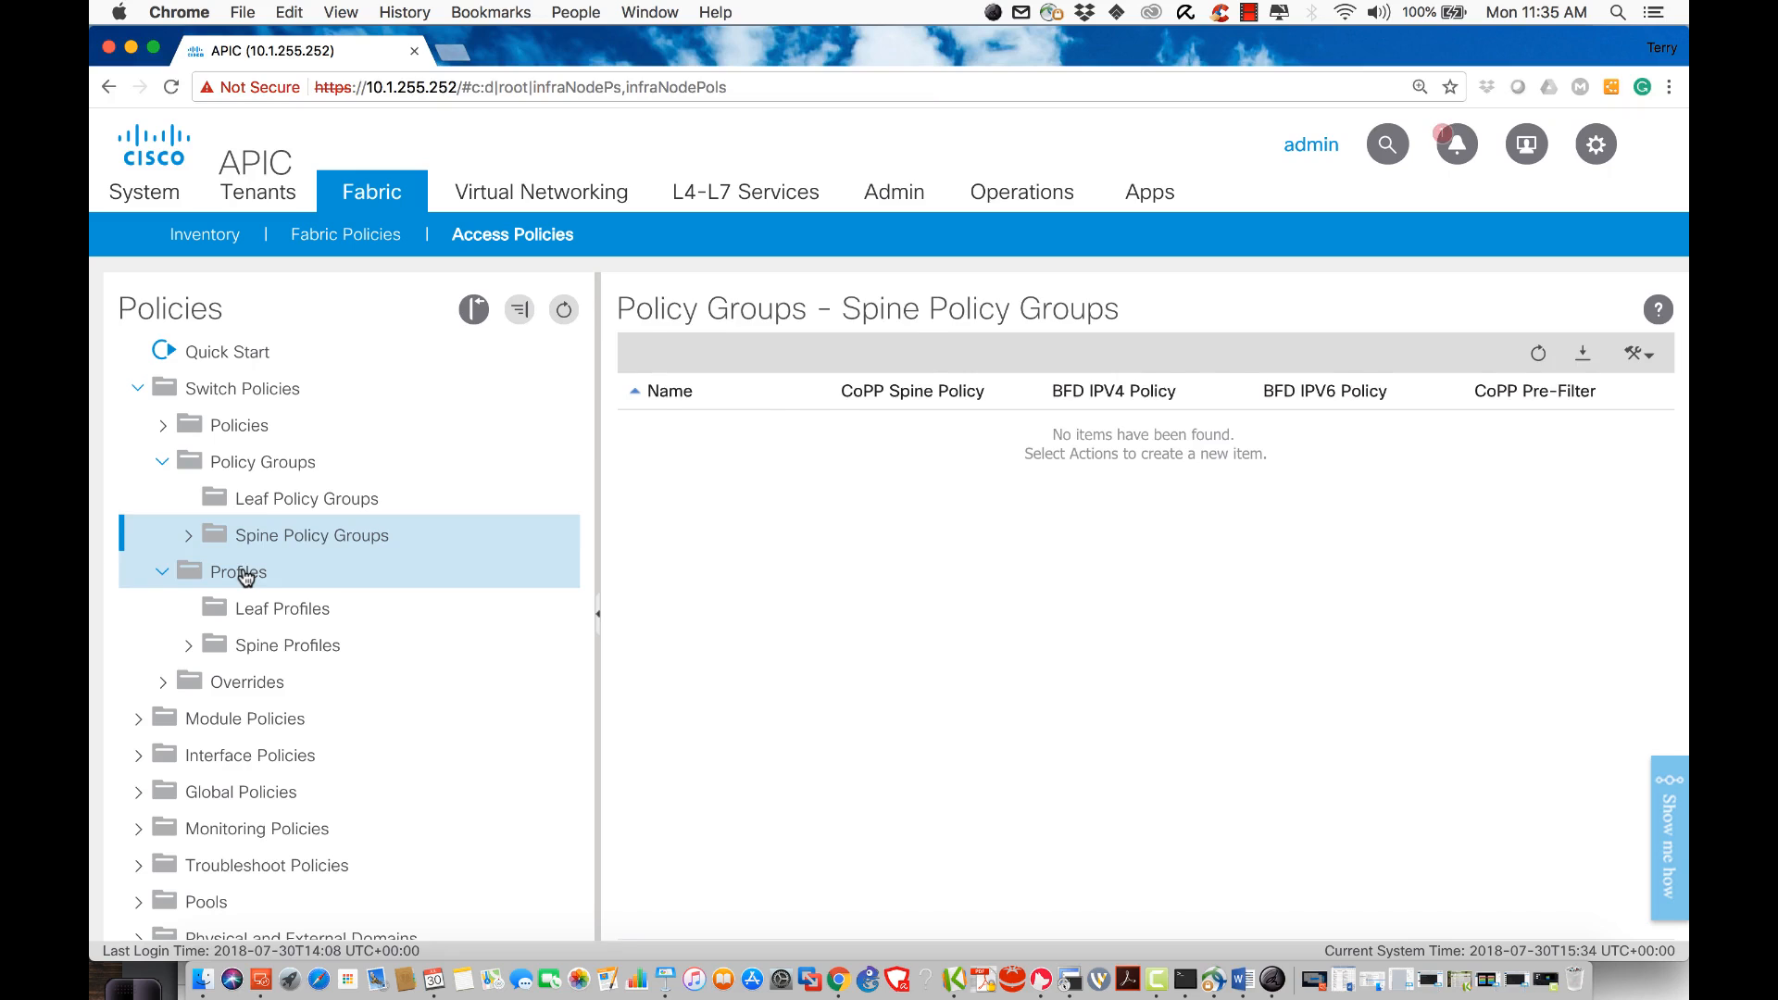
{"action": "right_click", "coordinate": [245, 577]}
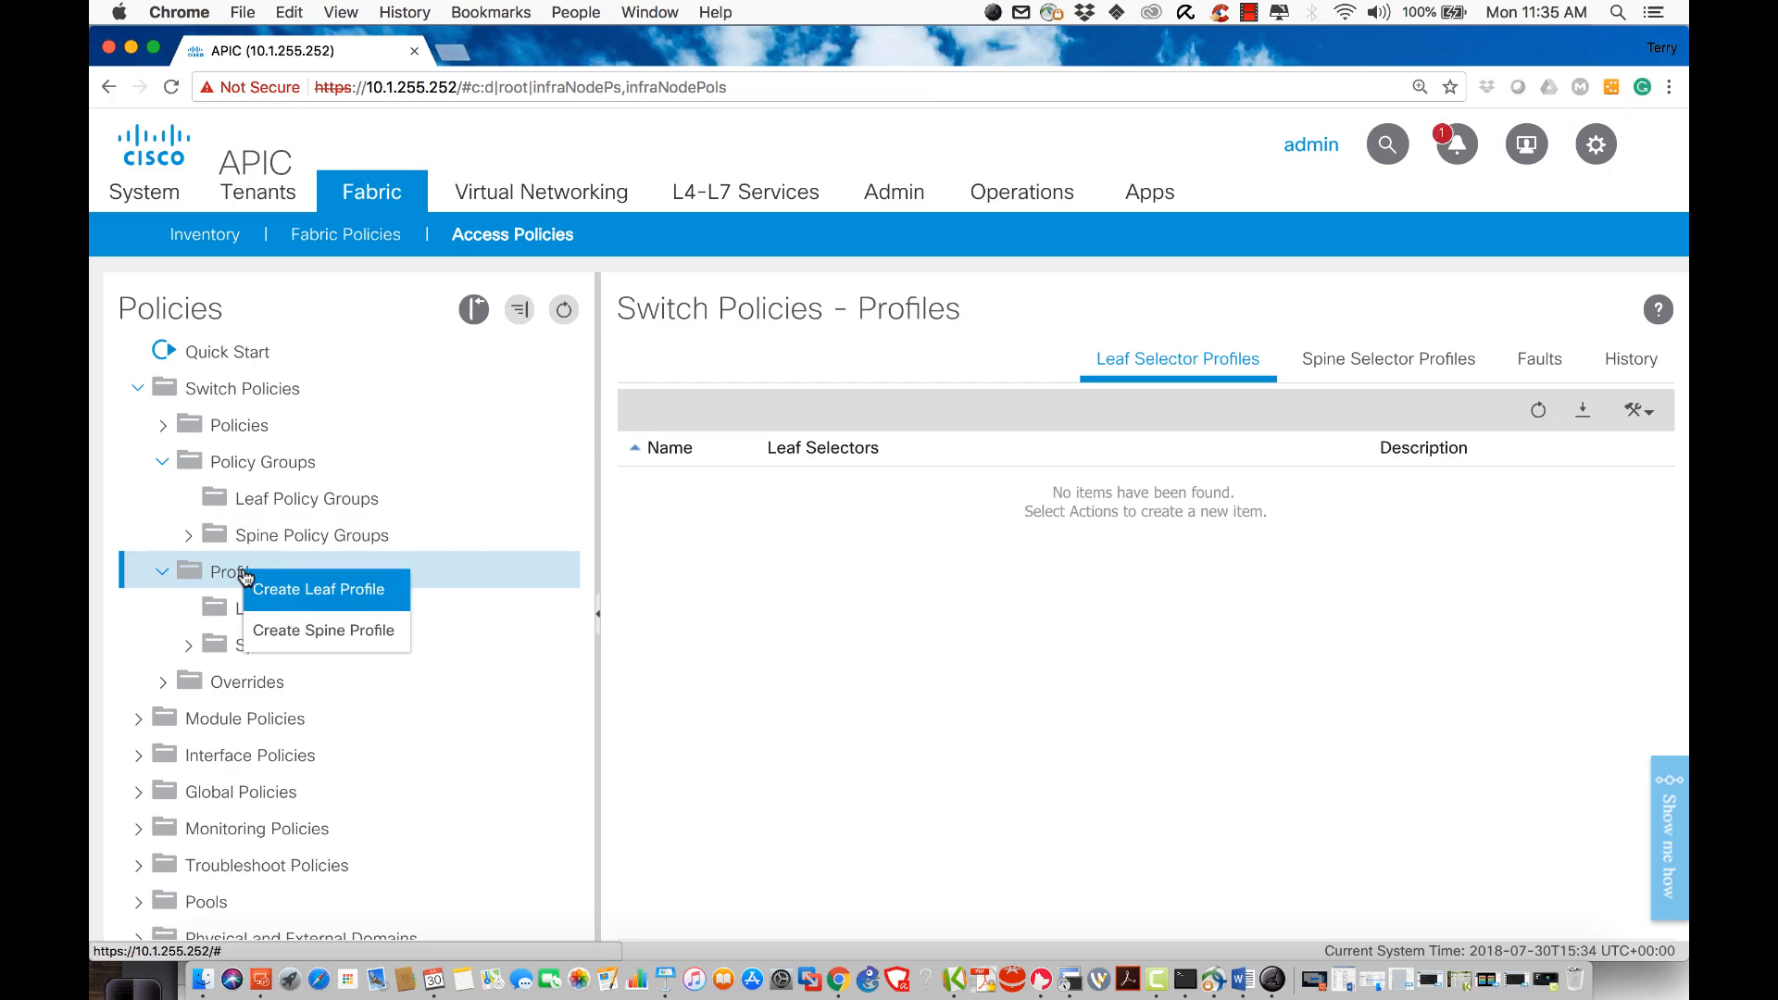
{"action": "left_click", "coordinate": [349, 603]}
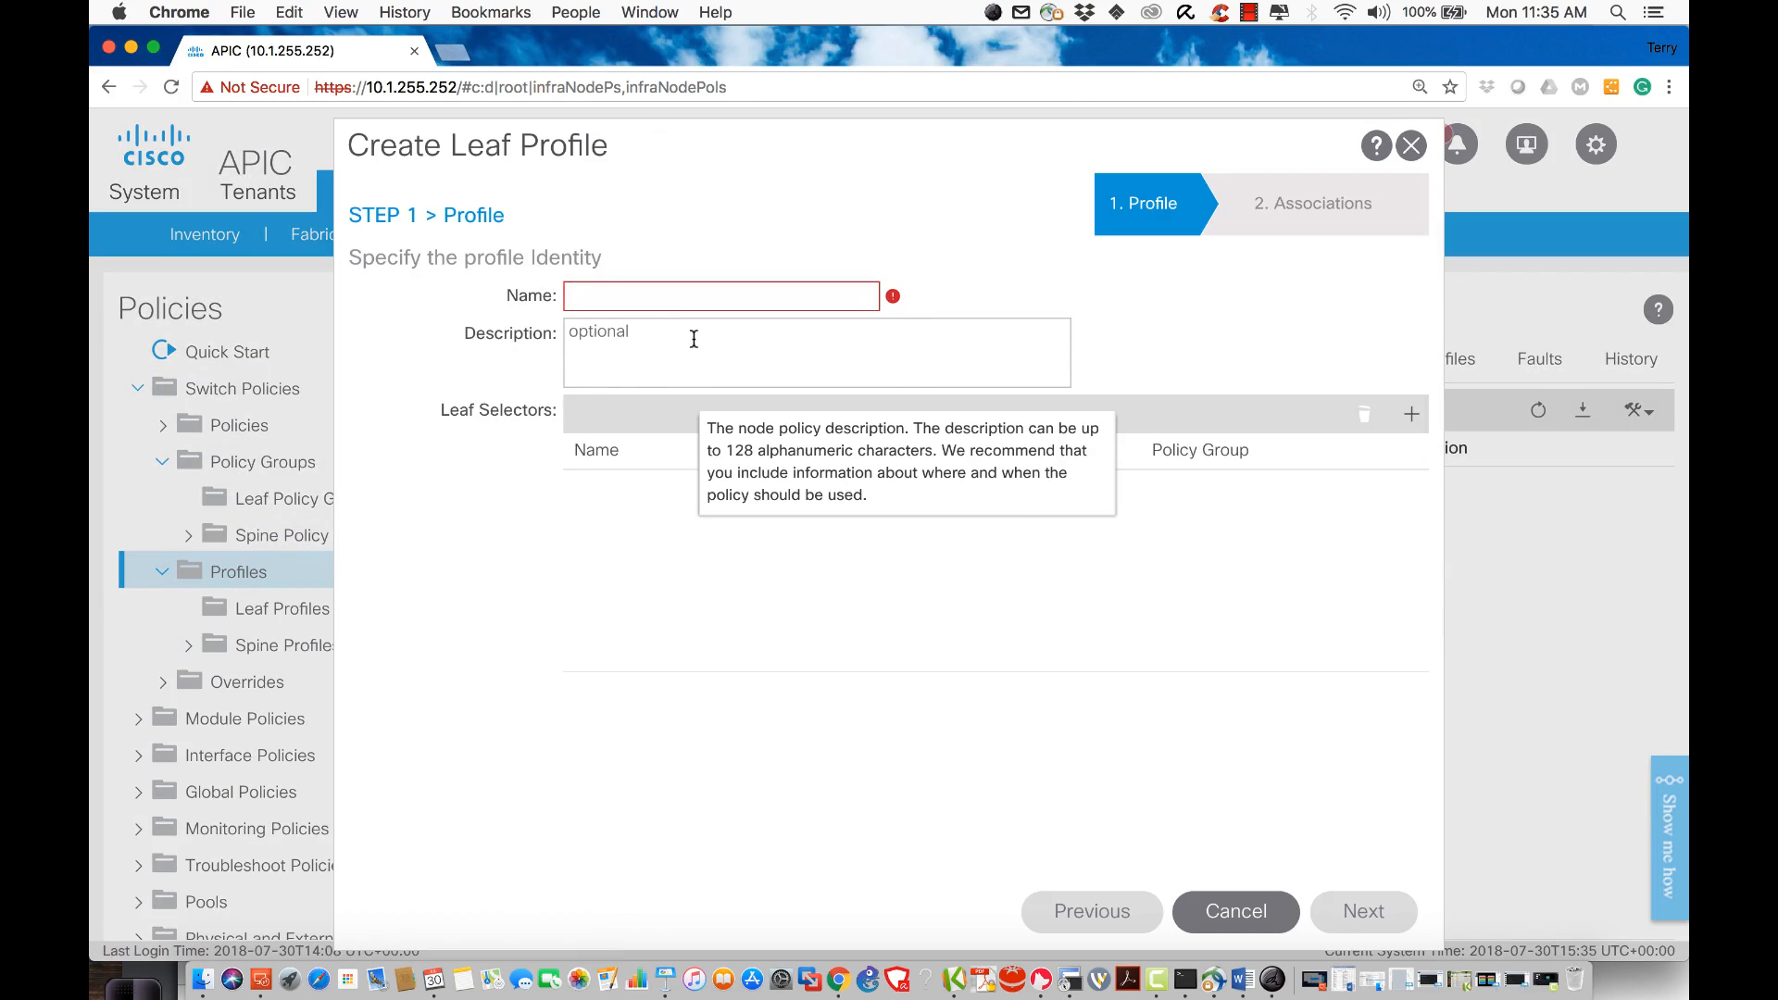
{"action": "type", "text": "DEEMO"}
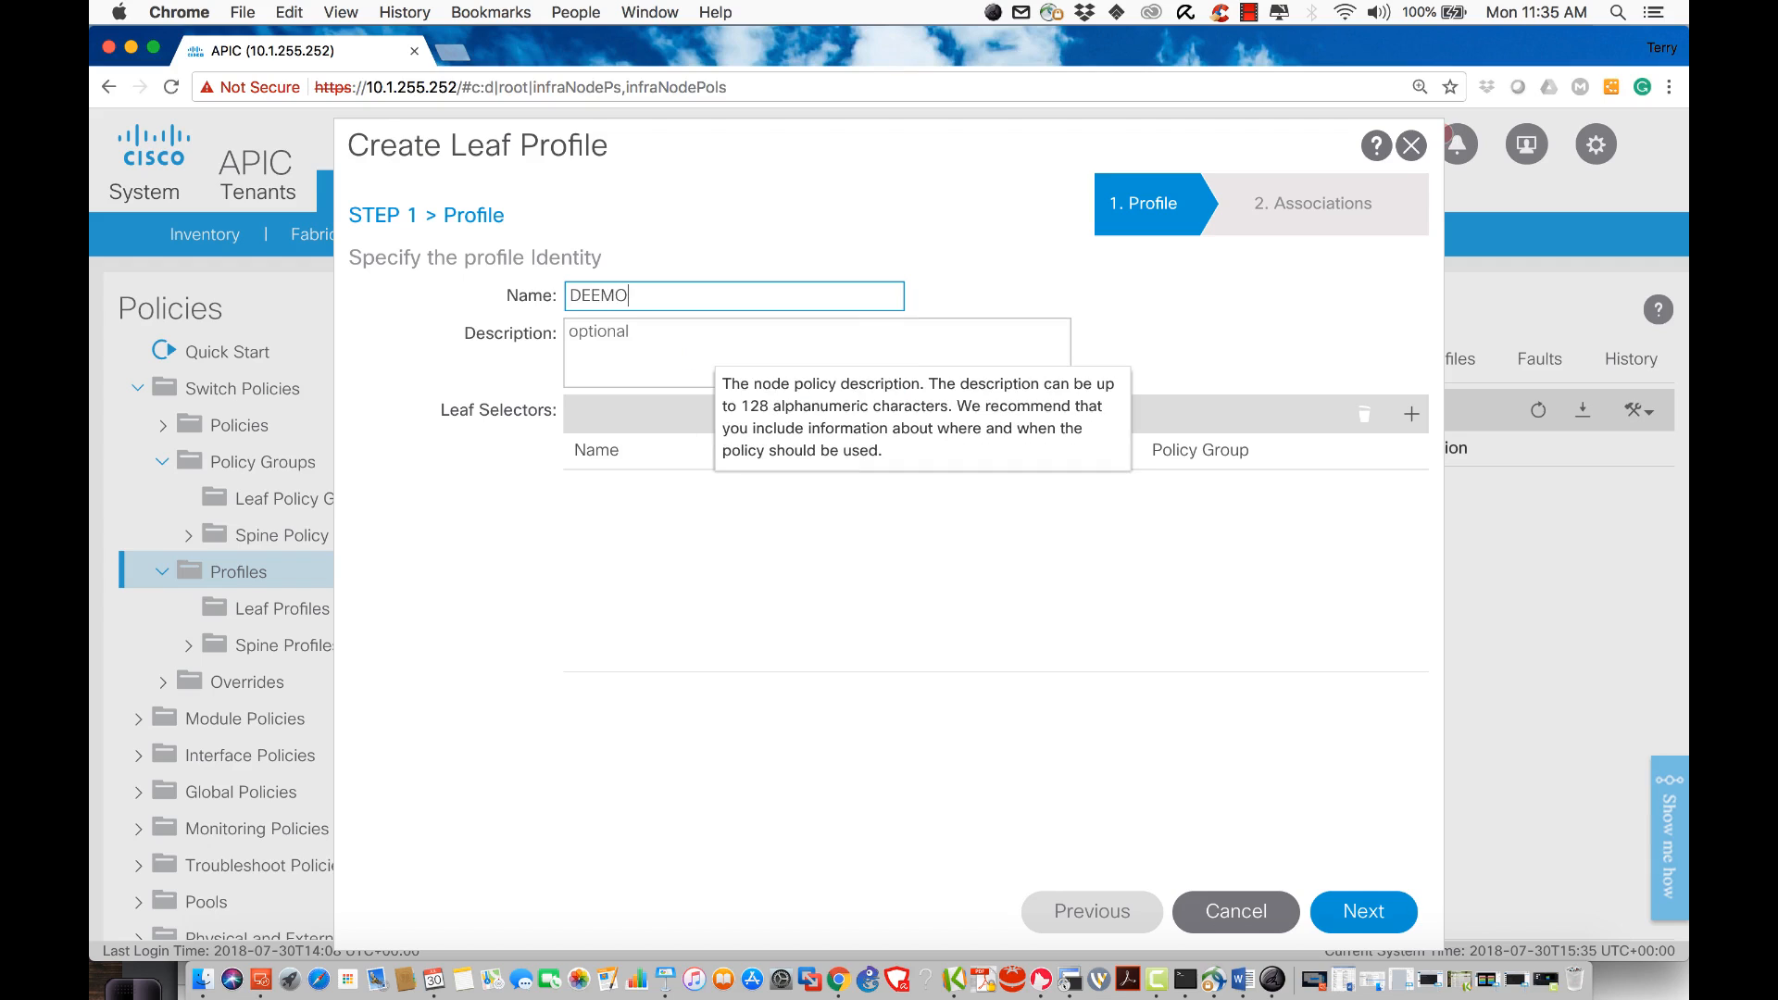
{"action": "key", "text": "BackSpace"}
{"action": "key", "text": "BackSpace"}
{"action": "type", "text": "MO-L"}
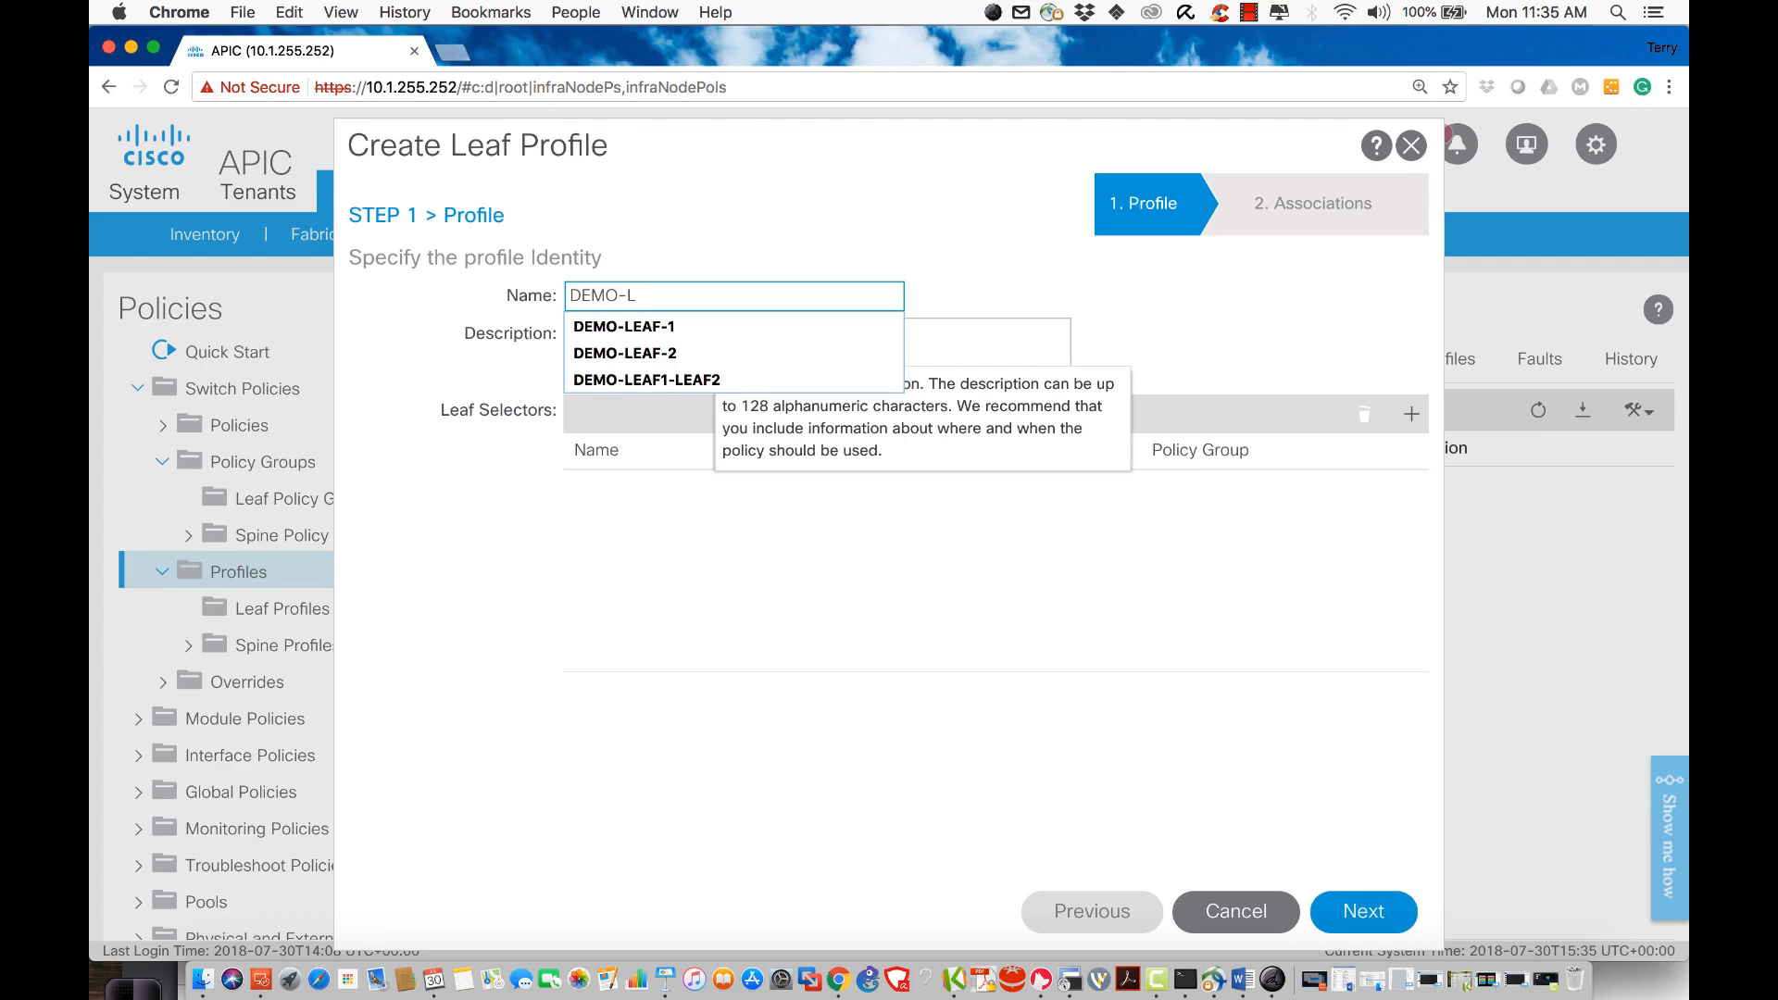
{"action": "type", "text": "EAF-101"}
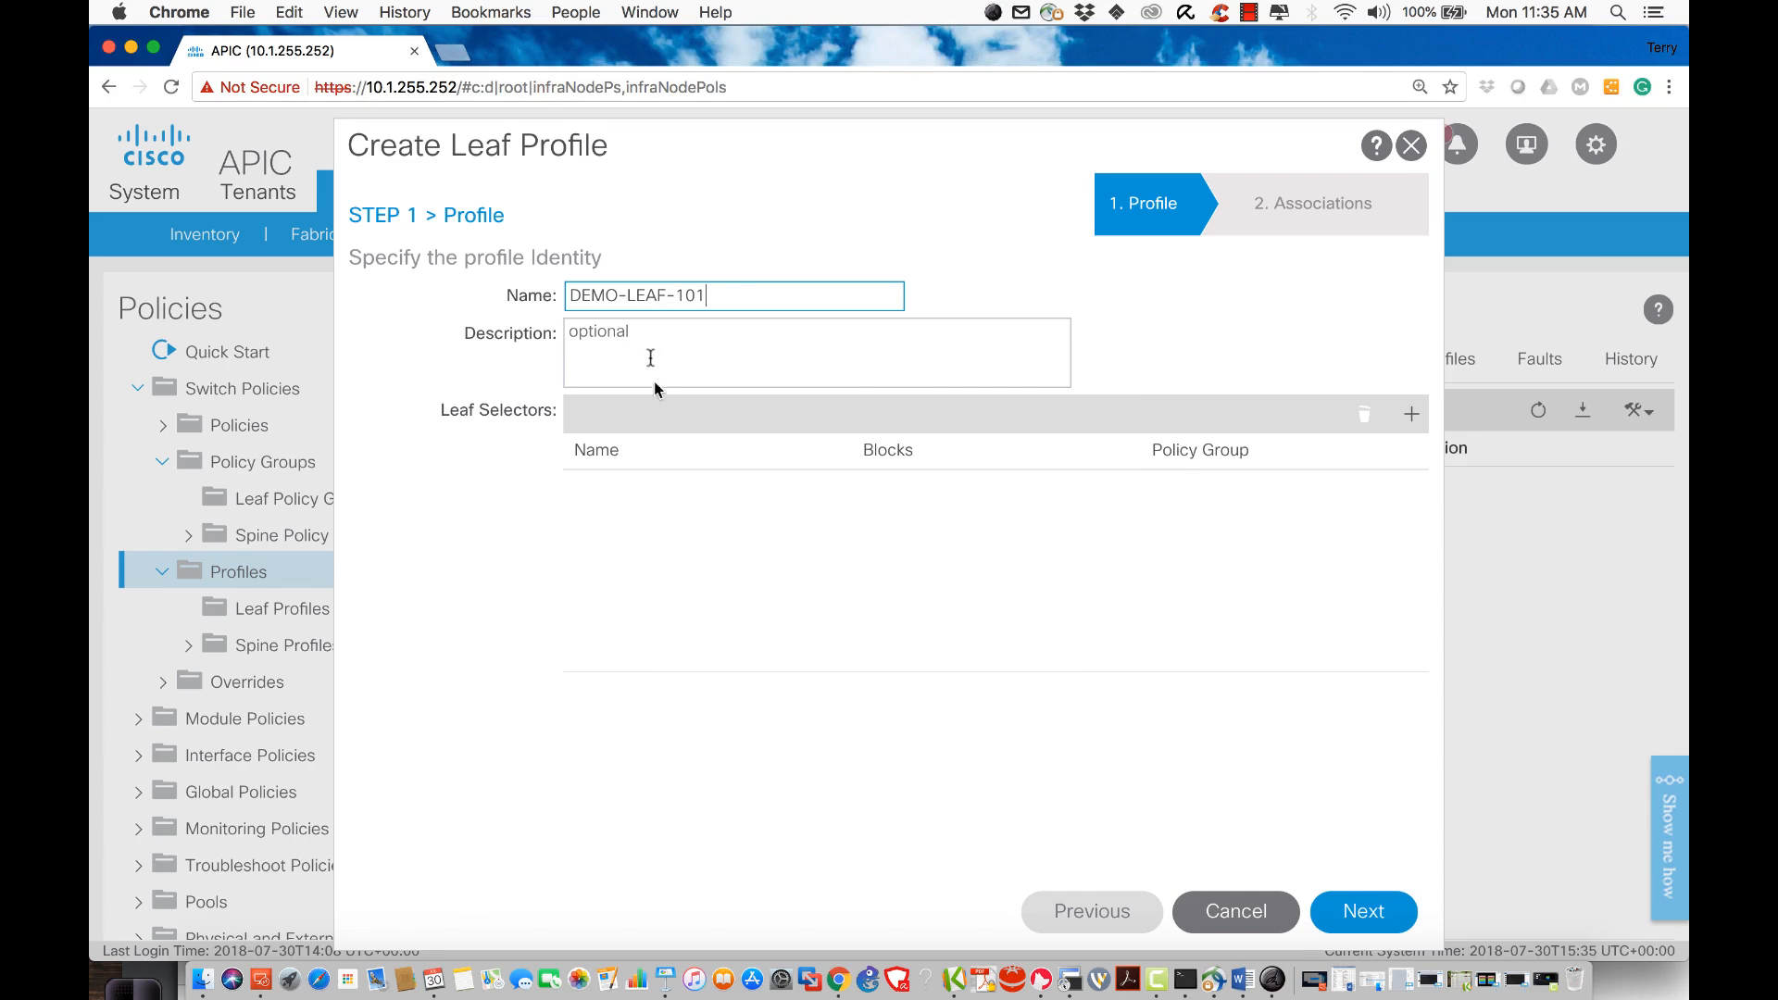
- Add a leaf selector named LEAF-1 to the profile, covering switch block 101
{"action": "left_click", "coordinate": [1416, 414]}
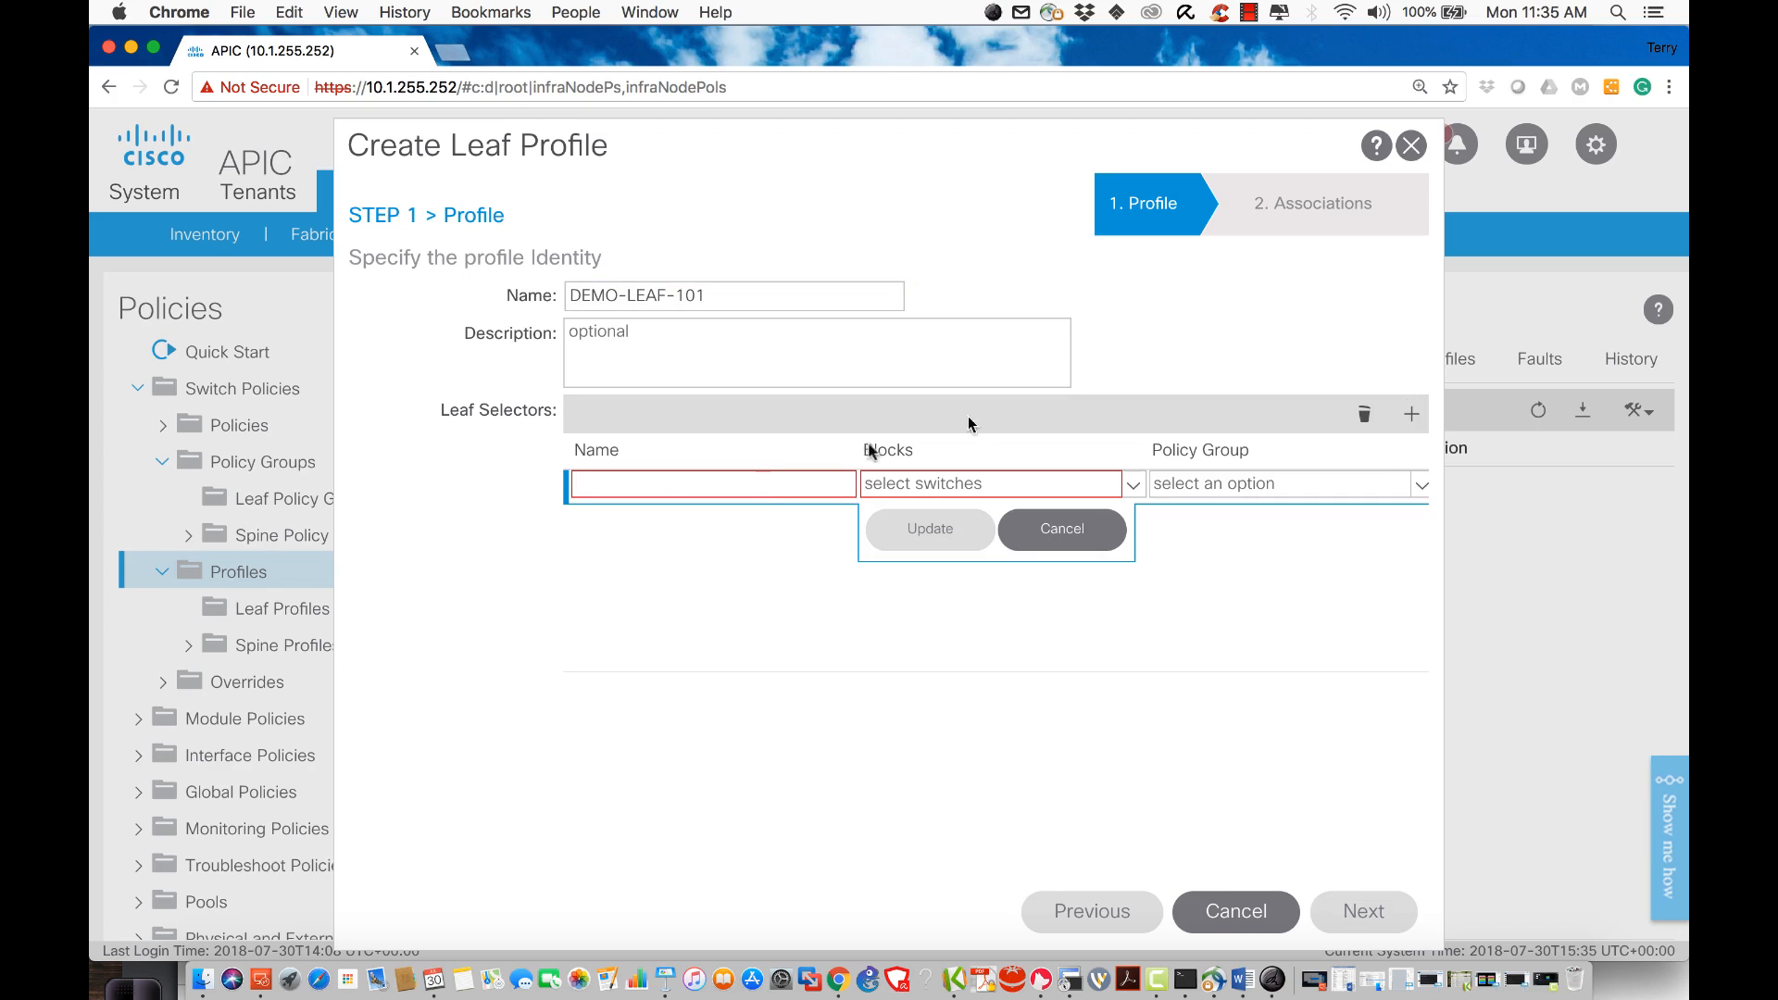
{"action": "left_click", "coordinate": [638, 488]}
{"action": "type", "text": "LEAF-1"}
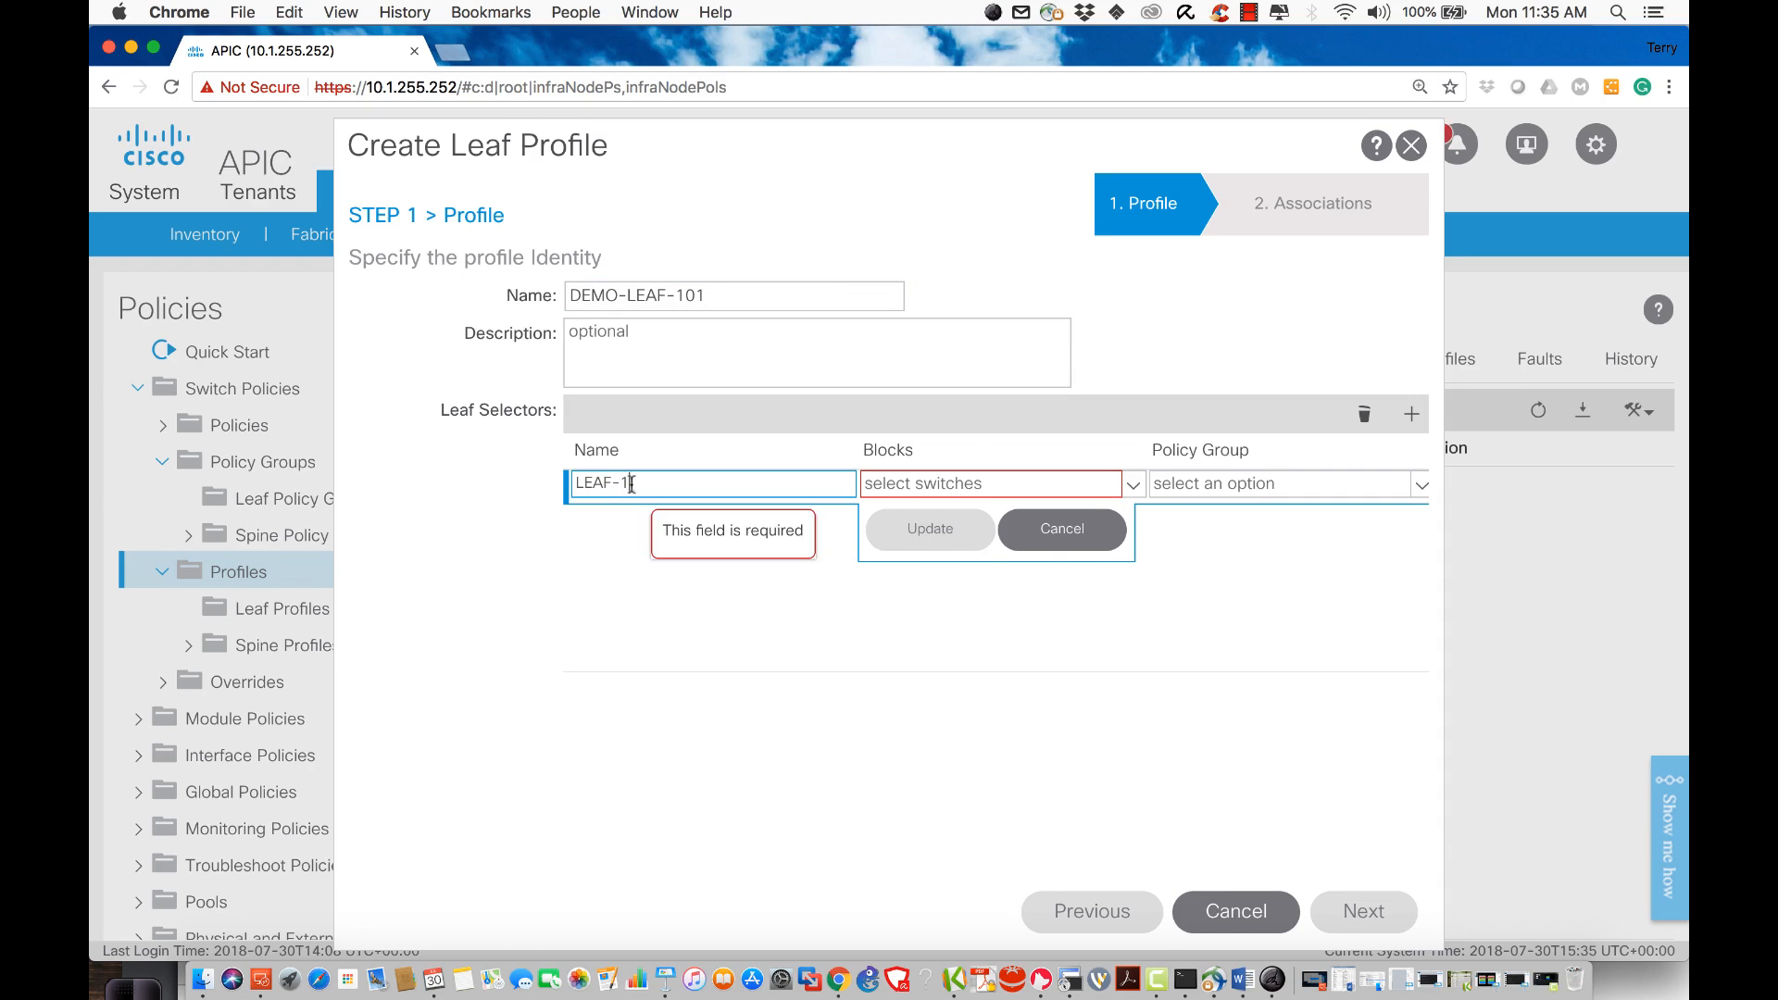
{"action": "left_click", "coordinate": [1036, 489]}
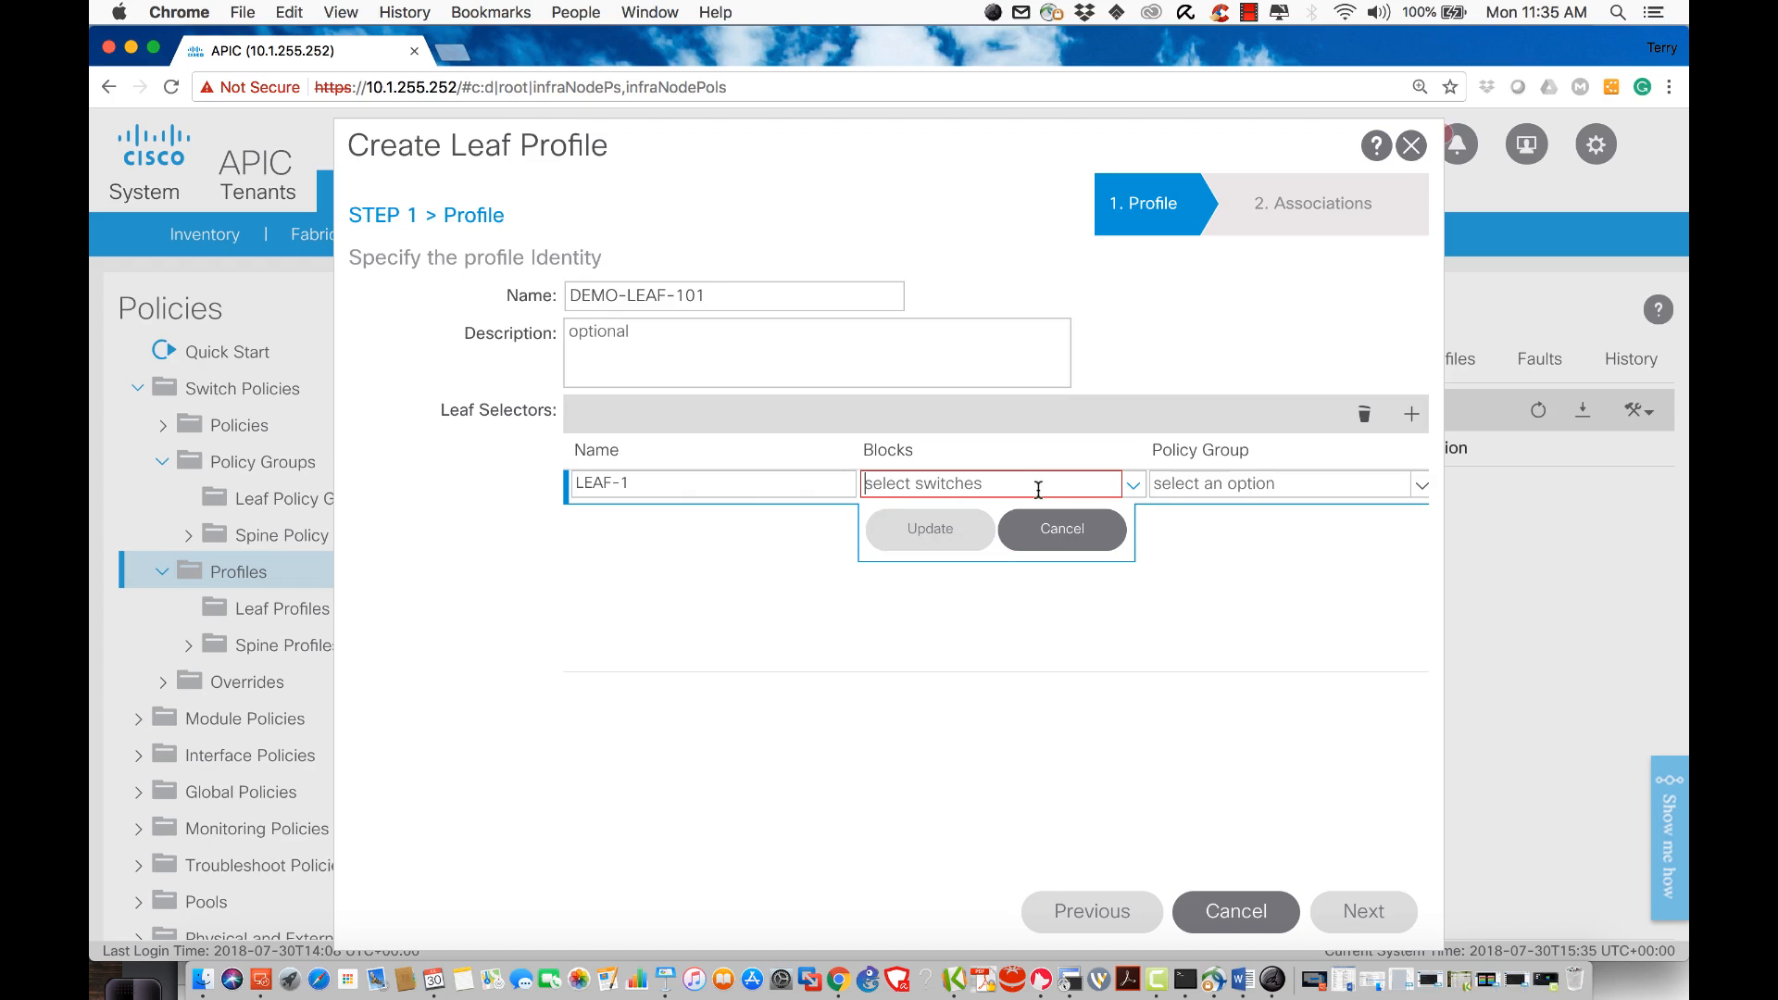
{"action": "left_click", "coordinate": [1135, 488]}
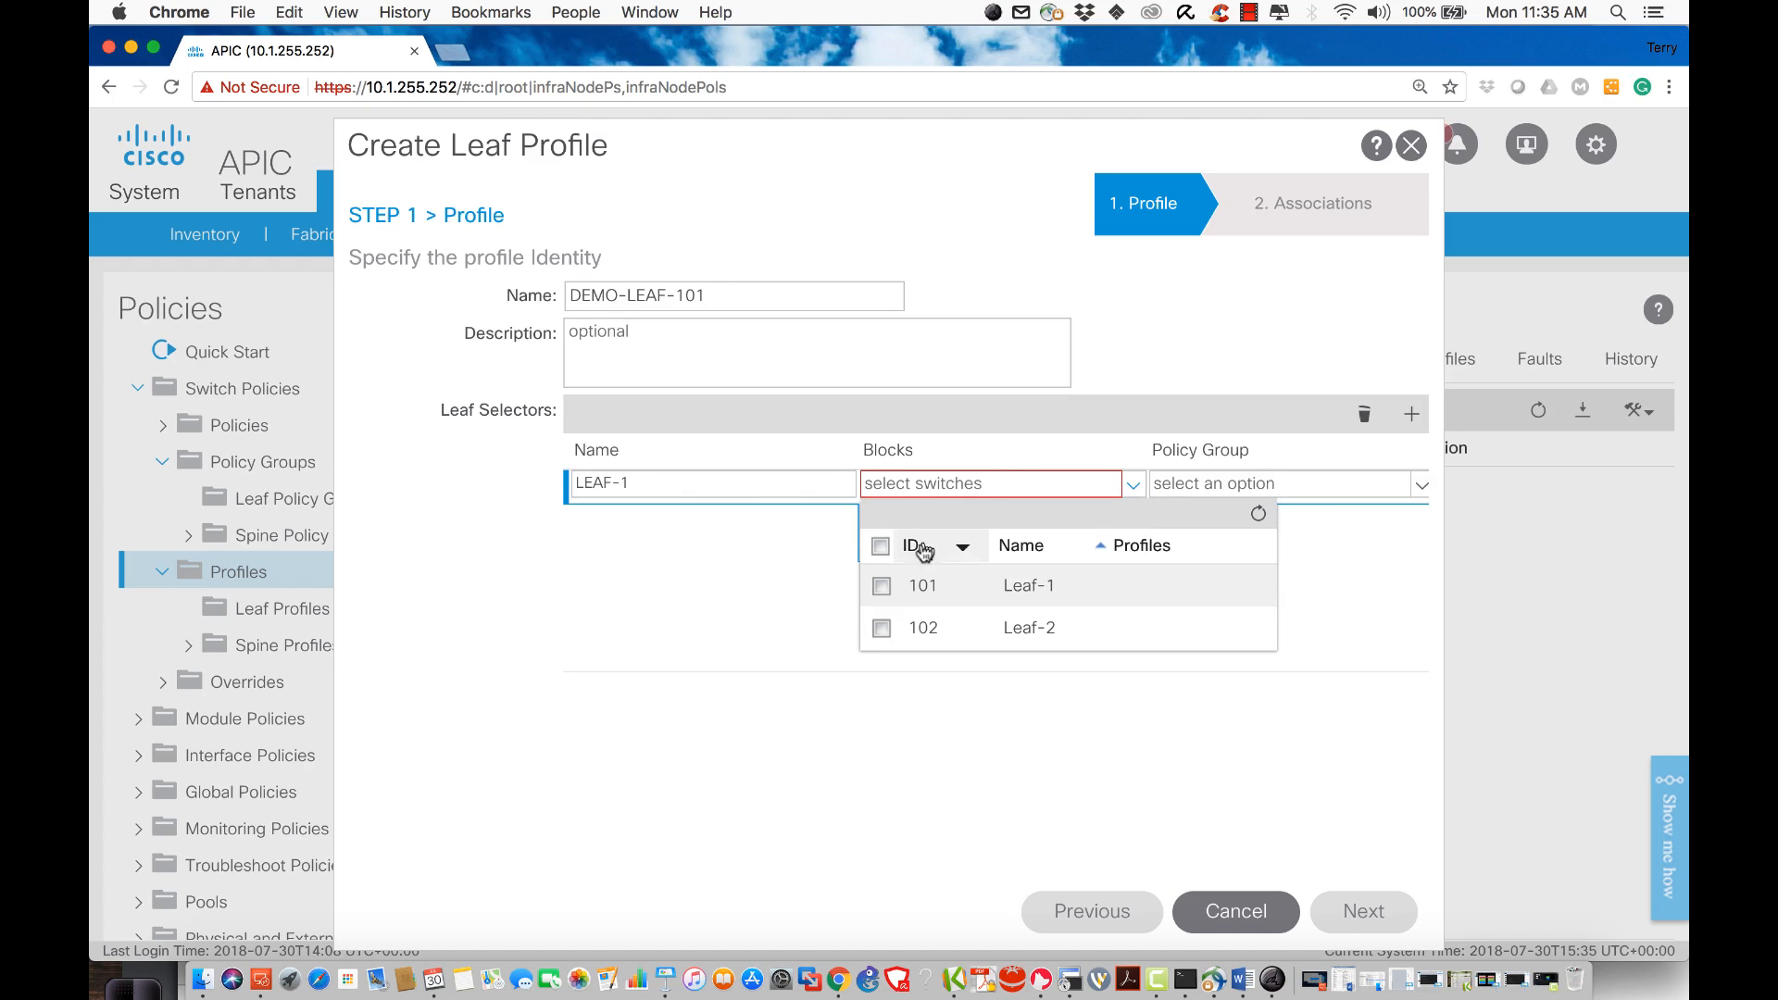
{"action": "left_click", "coordinate": [875, 589]}
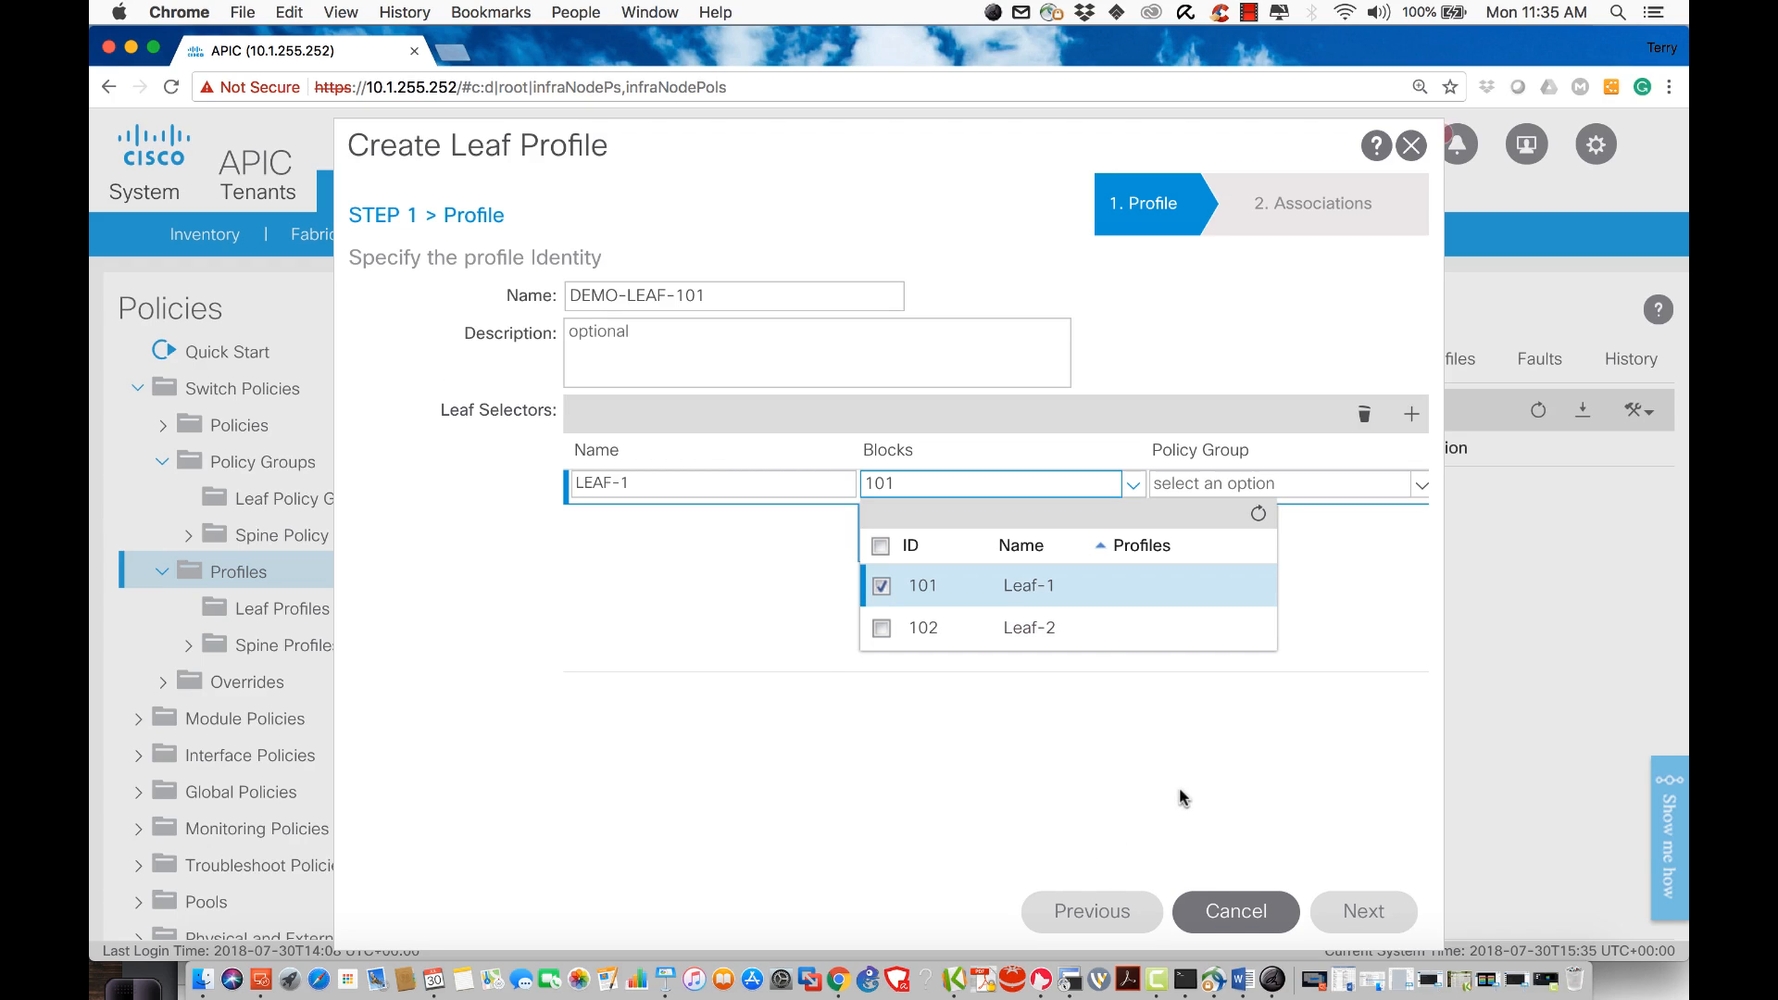
{"action": "left_click", "coordinate": [1354, 919]}
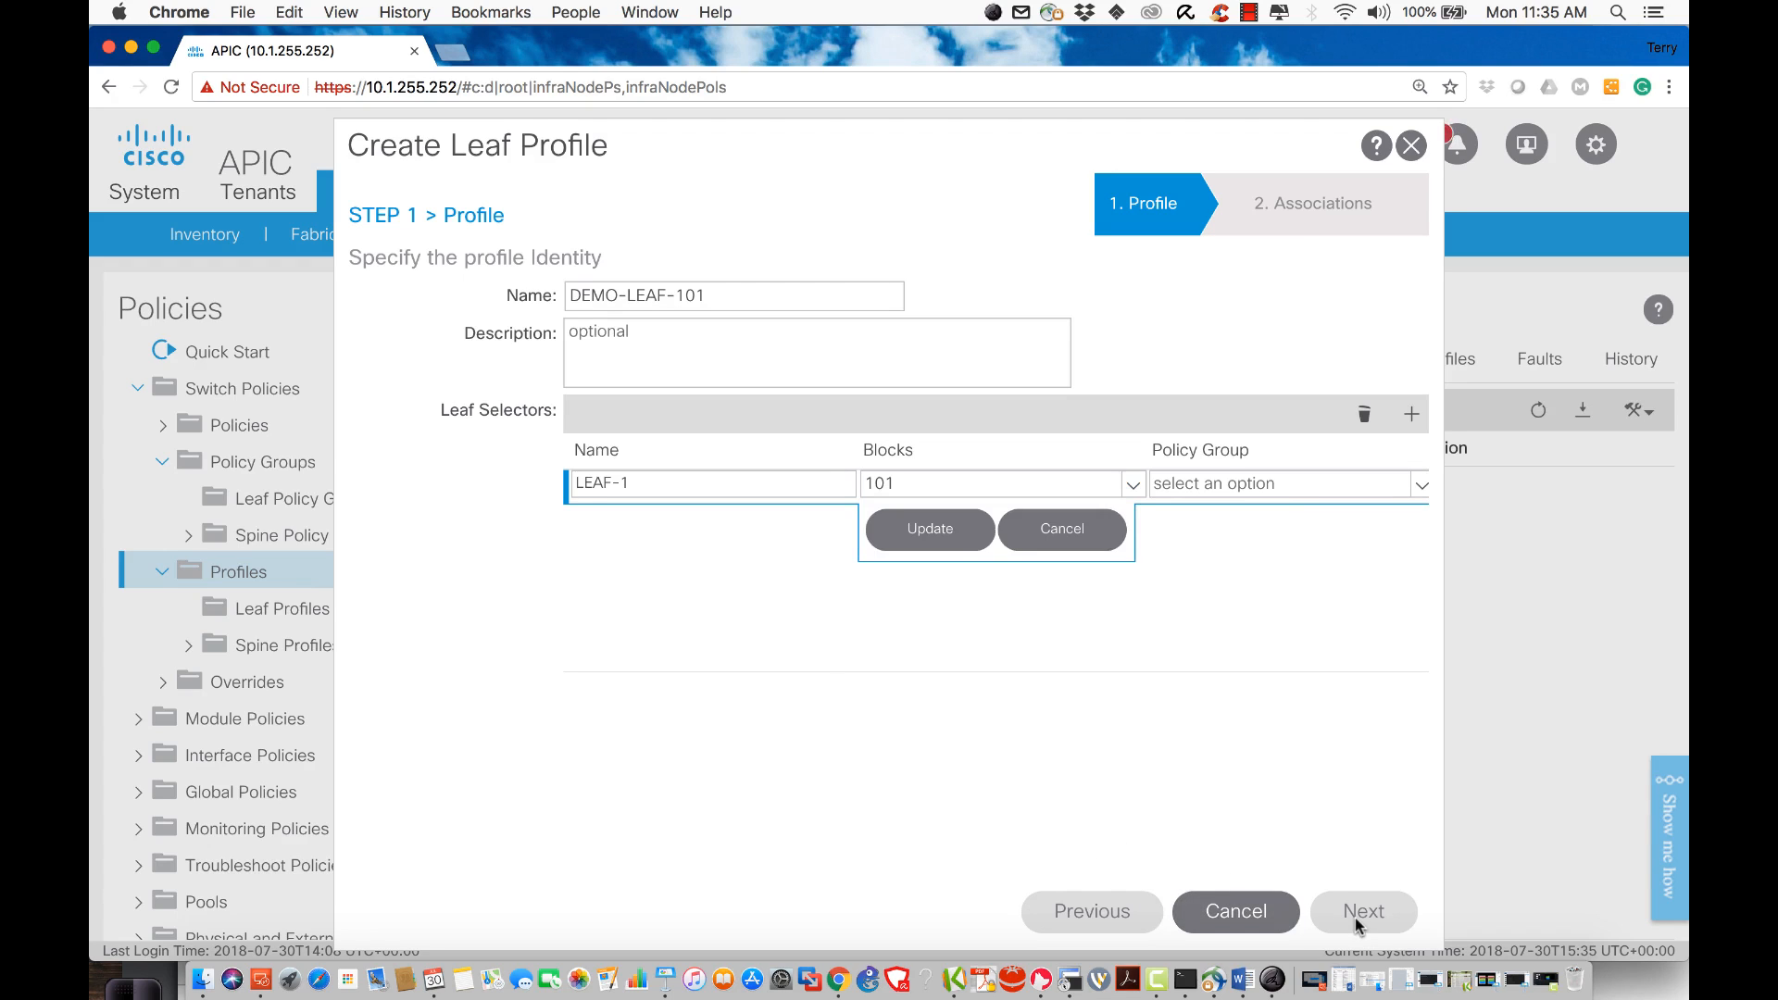
{"action": "left_click", "coordinate": [927, 536]}
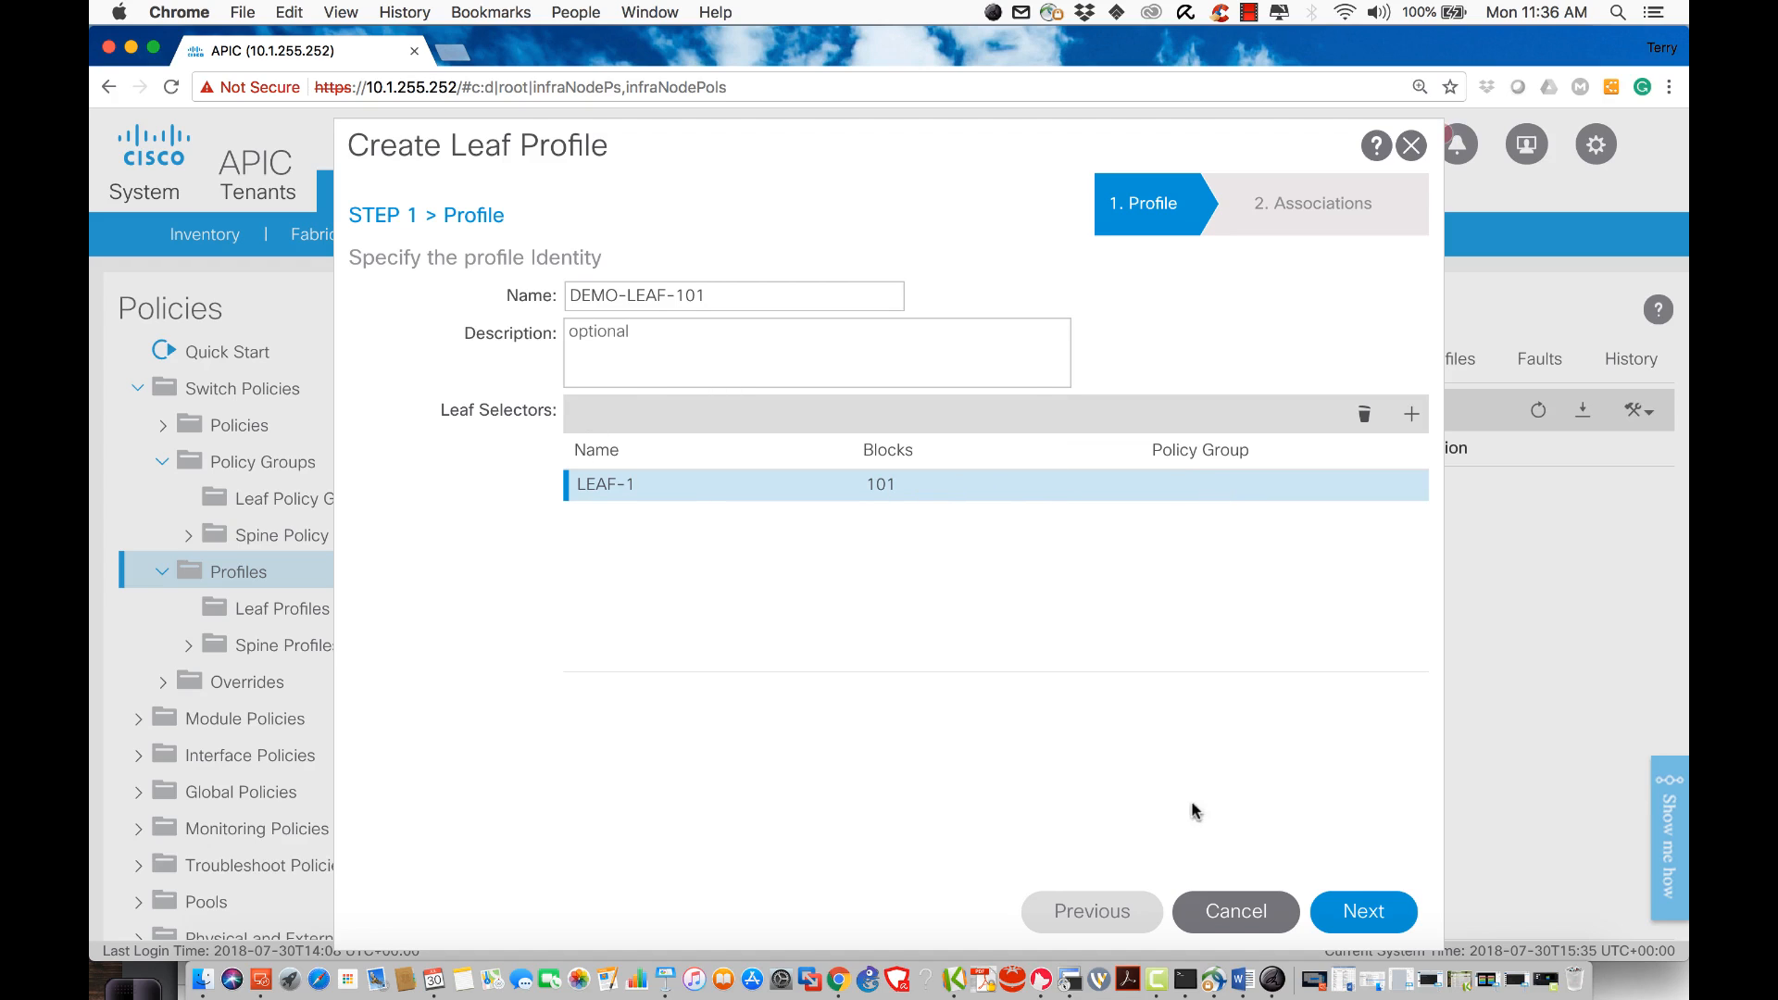
- Associate the interface selector profile DEMO-intProfile-L101 with the leaf profile and finish creating it
{"action": "left_click", "coordinate": [1365, 908]}
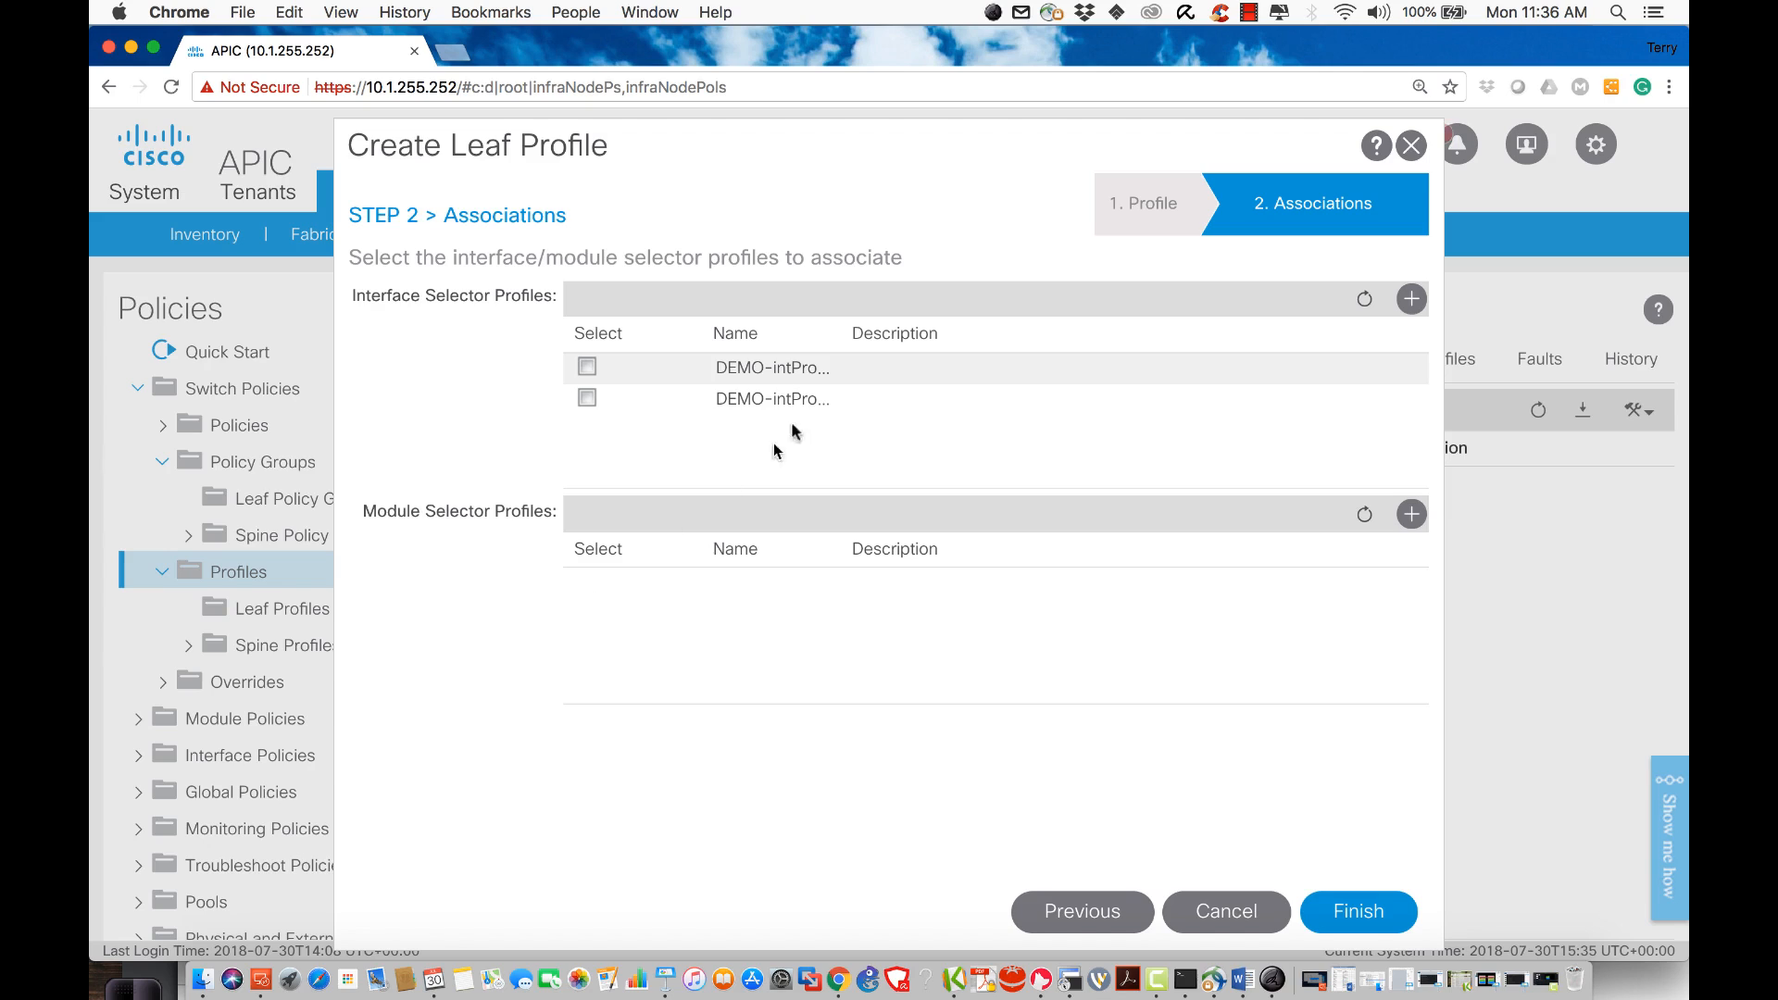
{"action": "left_click_drag", "start_coordinate": [842, 345], "coordinate": [1079, 335]}
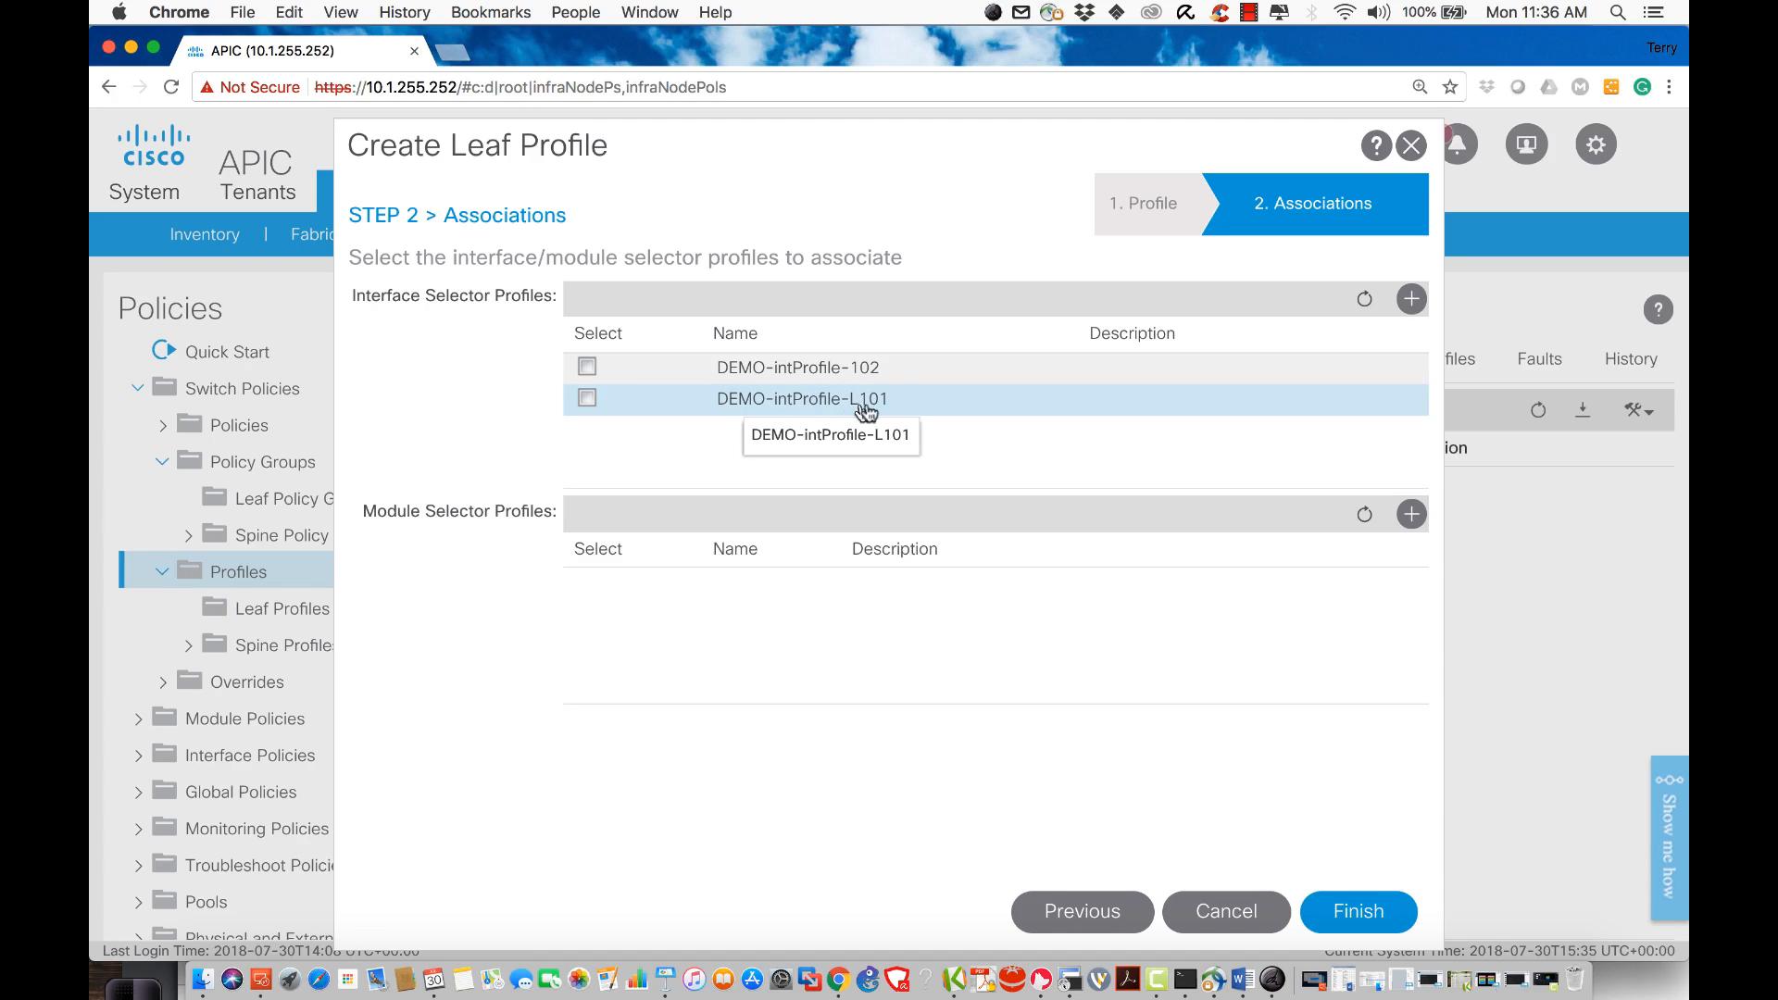
{"action": "left_click", "coordinate": [585, 406]}
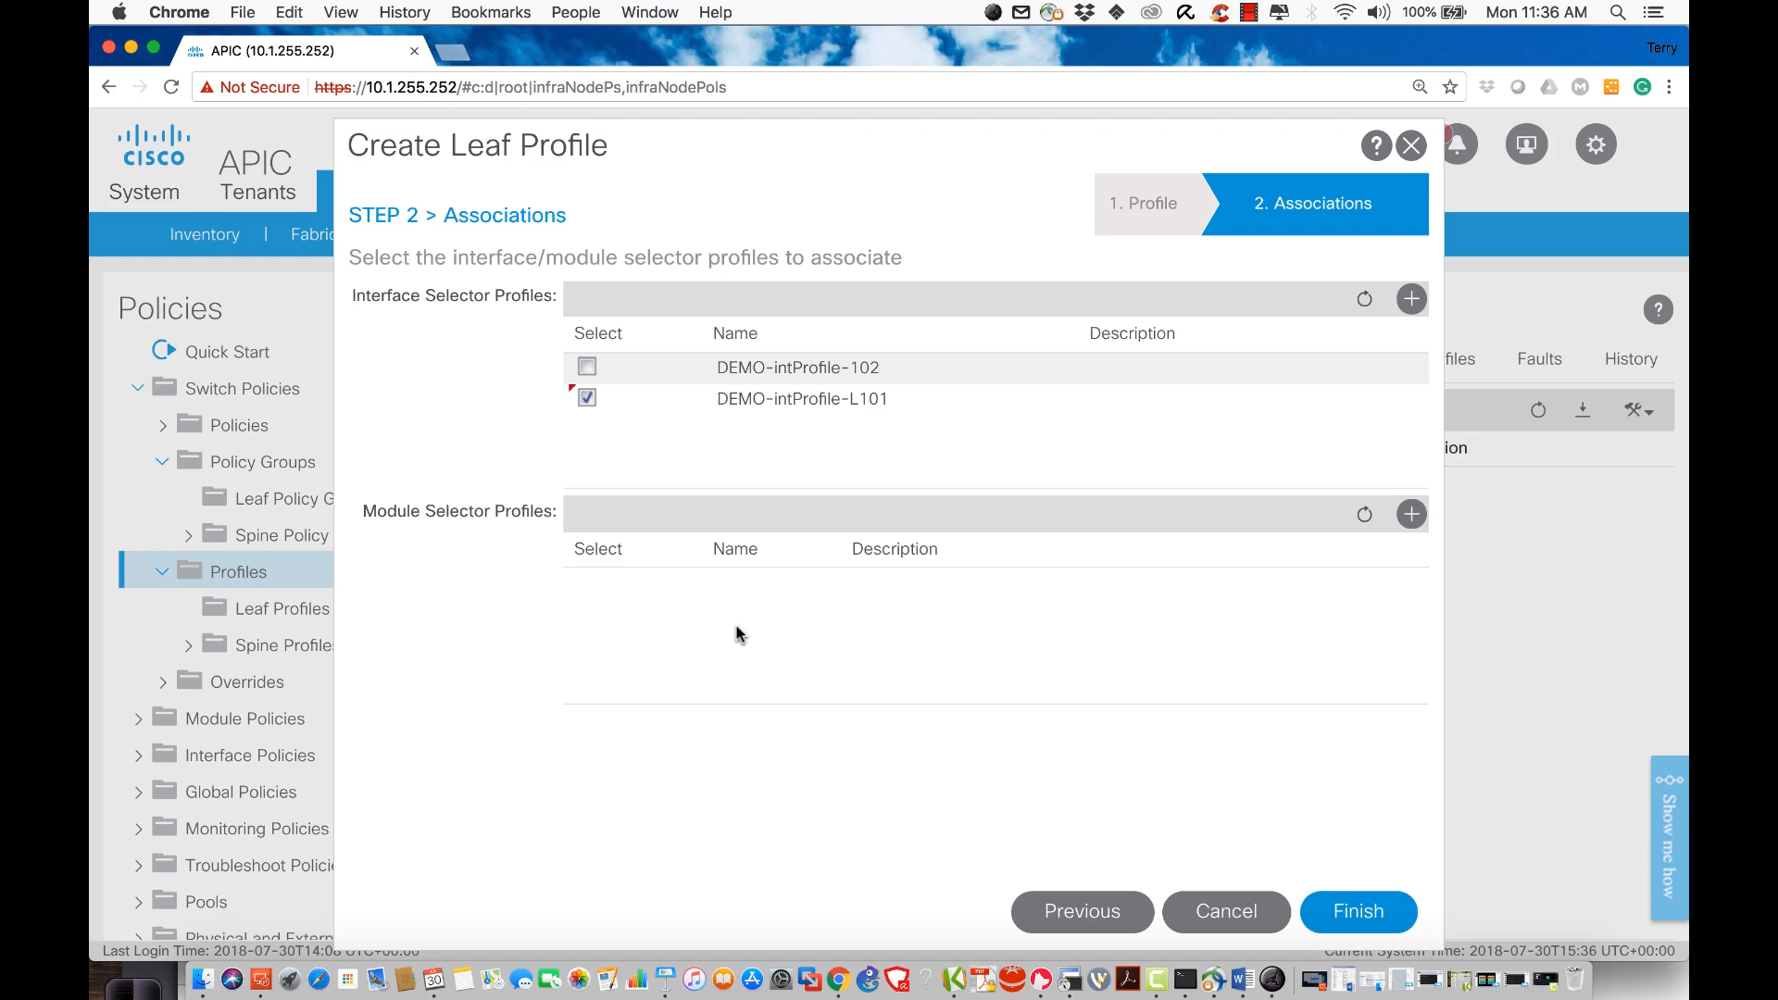
{"action": "left_click", "coordinate": [1359, 912]}
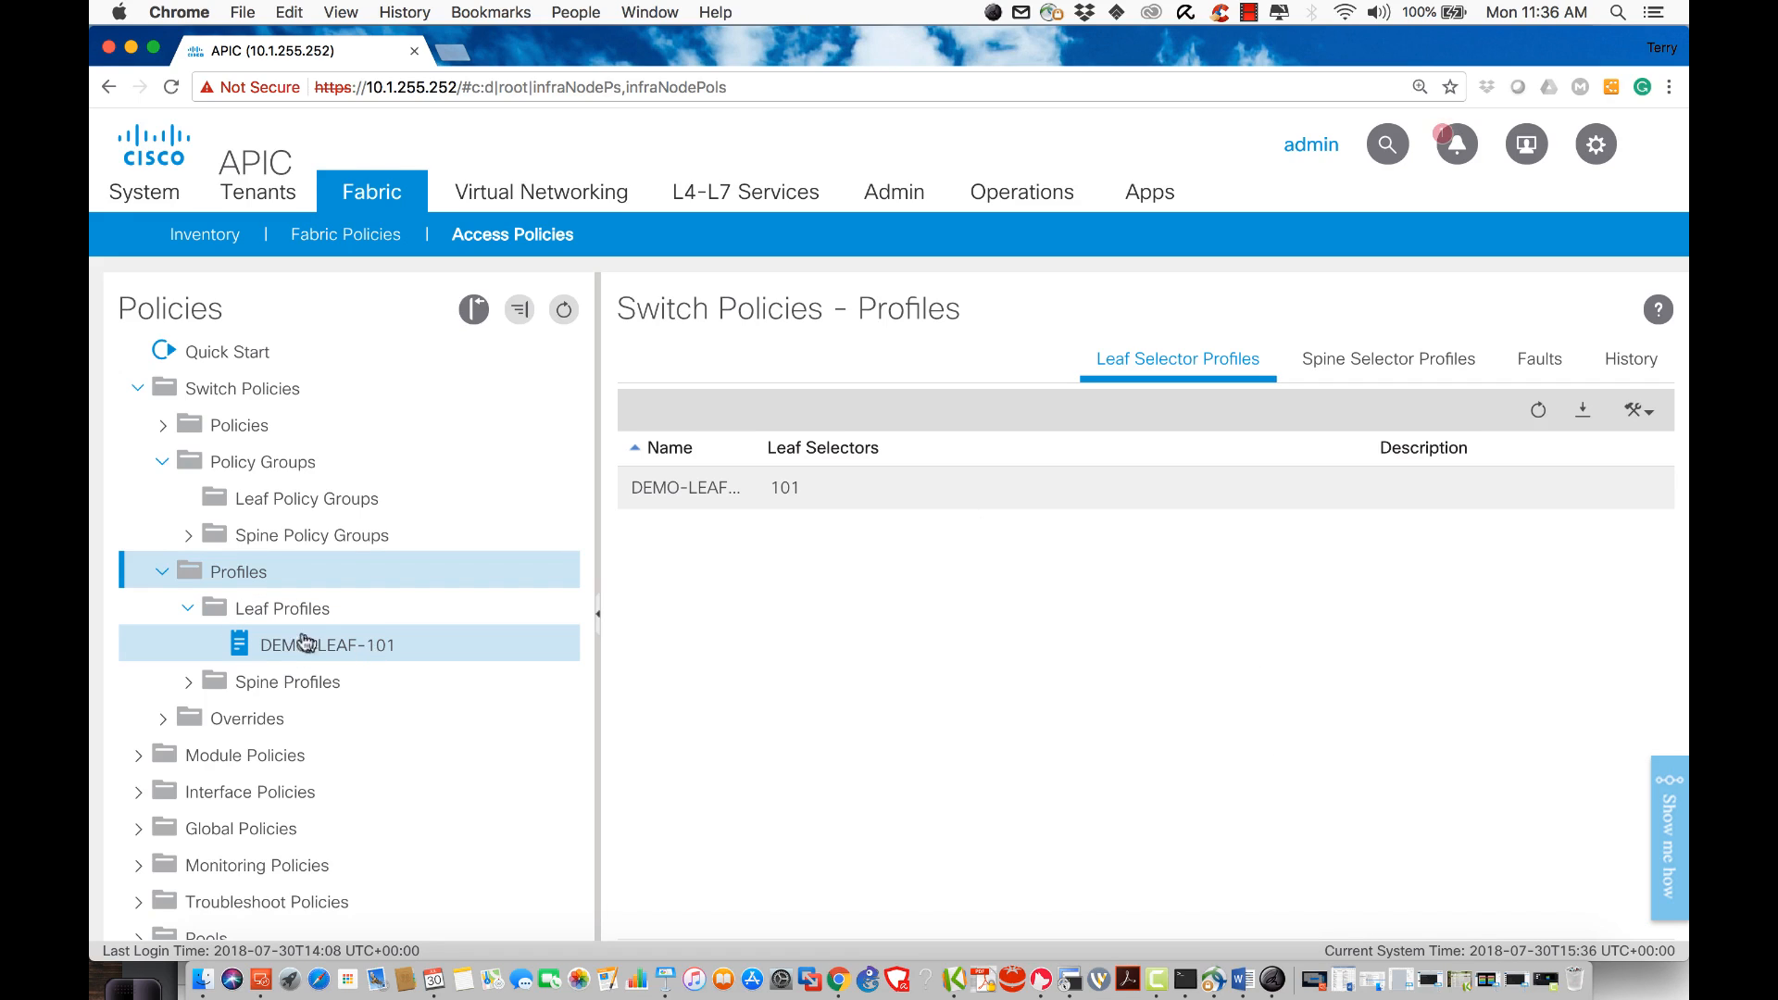
- Start another leaf profile under Leaf Profiles and name it DEMO-LEAF-102
{"action": "right_click", "coordinate": [271, 618]}
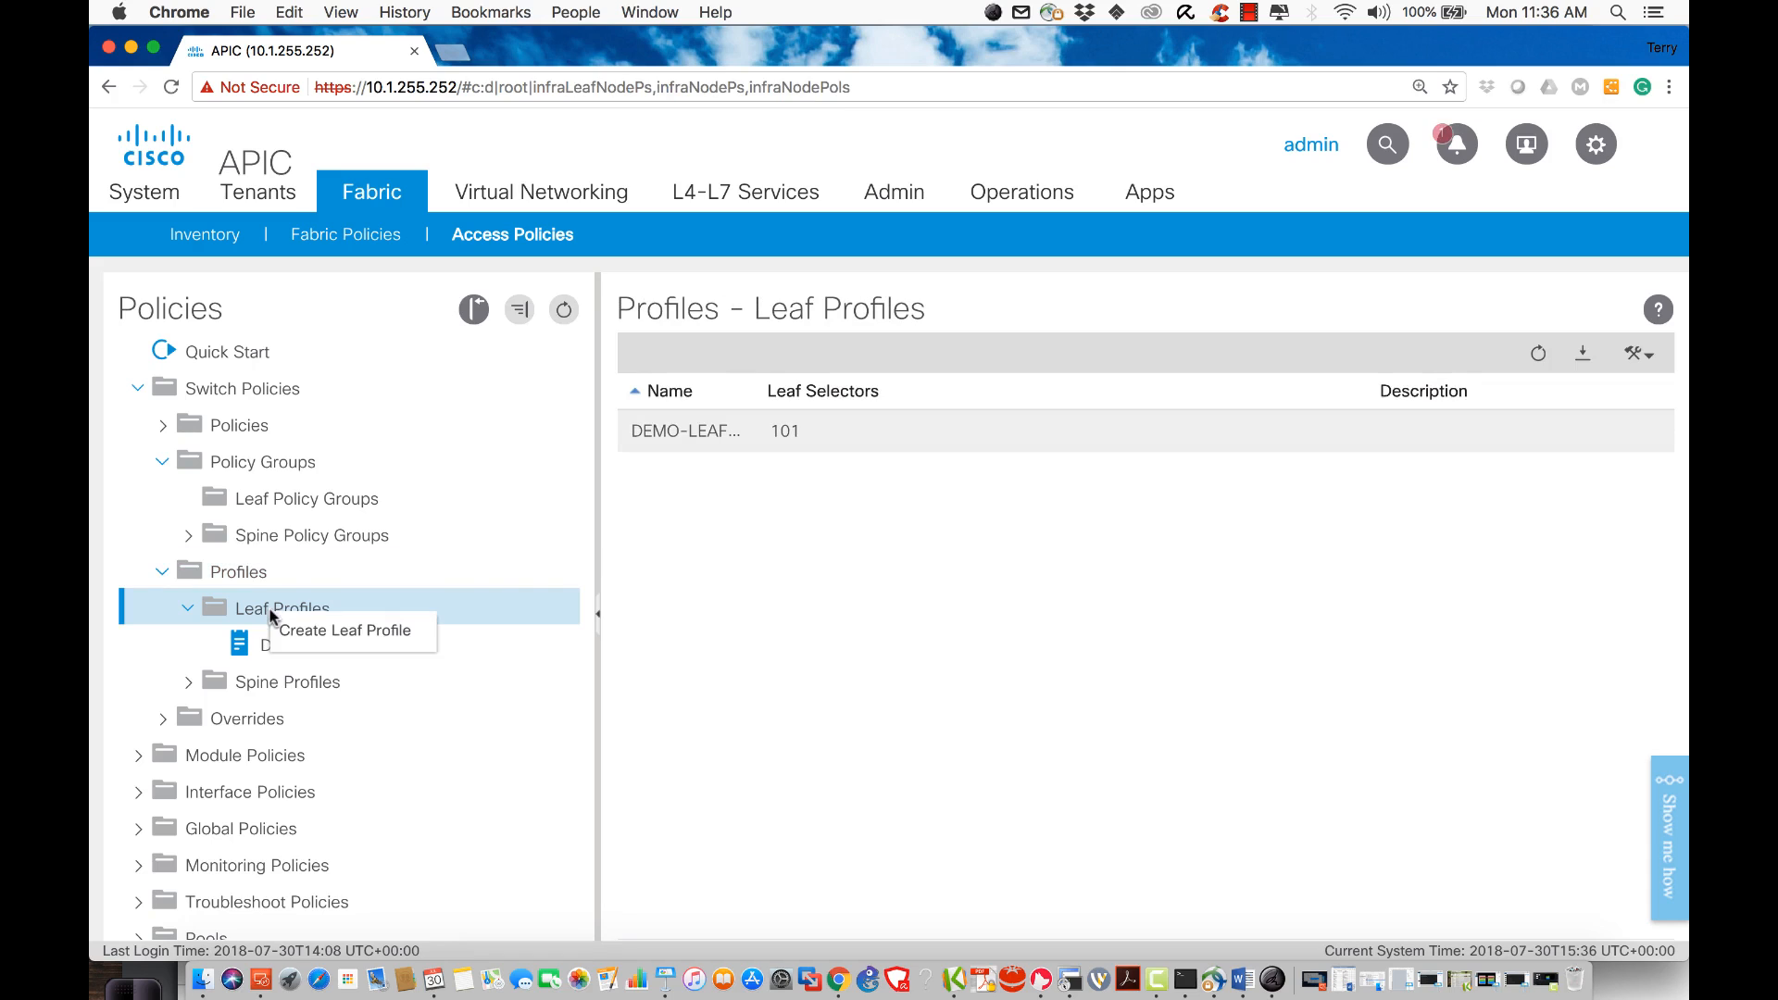
{"action": "left_click", "coordinate": [306, 630]}
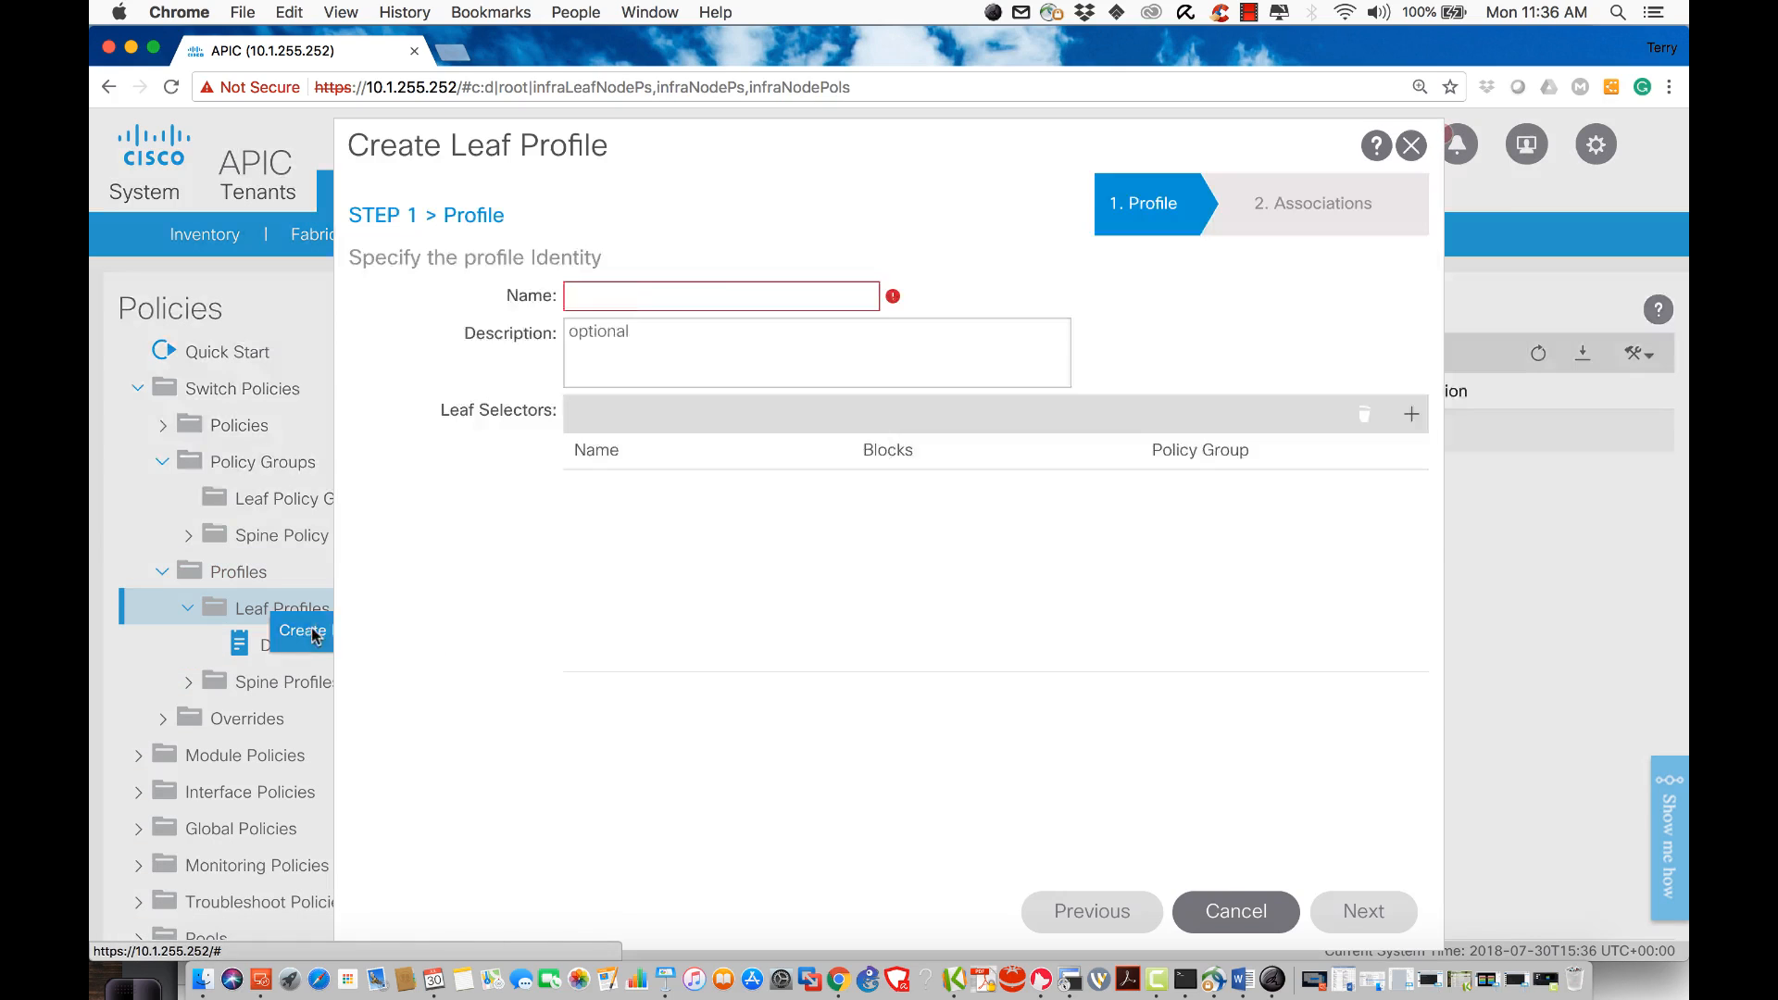
{"action": "left_click", "coordinate": [635, 291]}
{"action": "type", "text": "DEMO-L"}
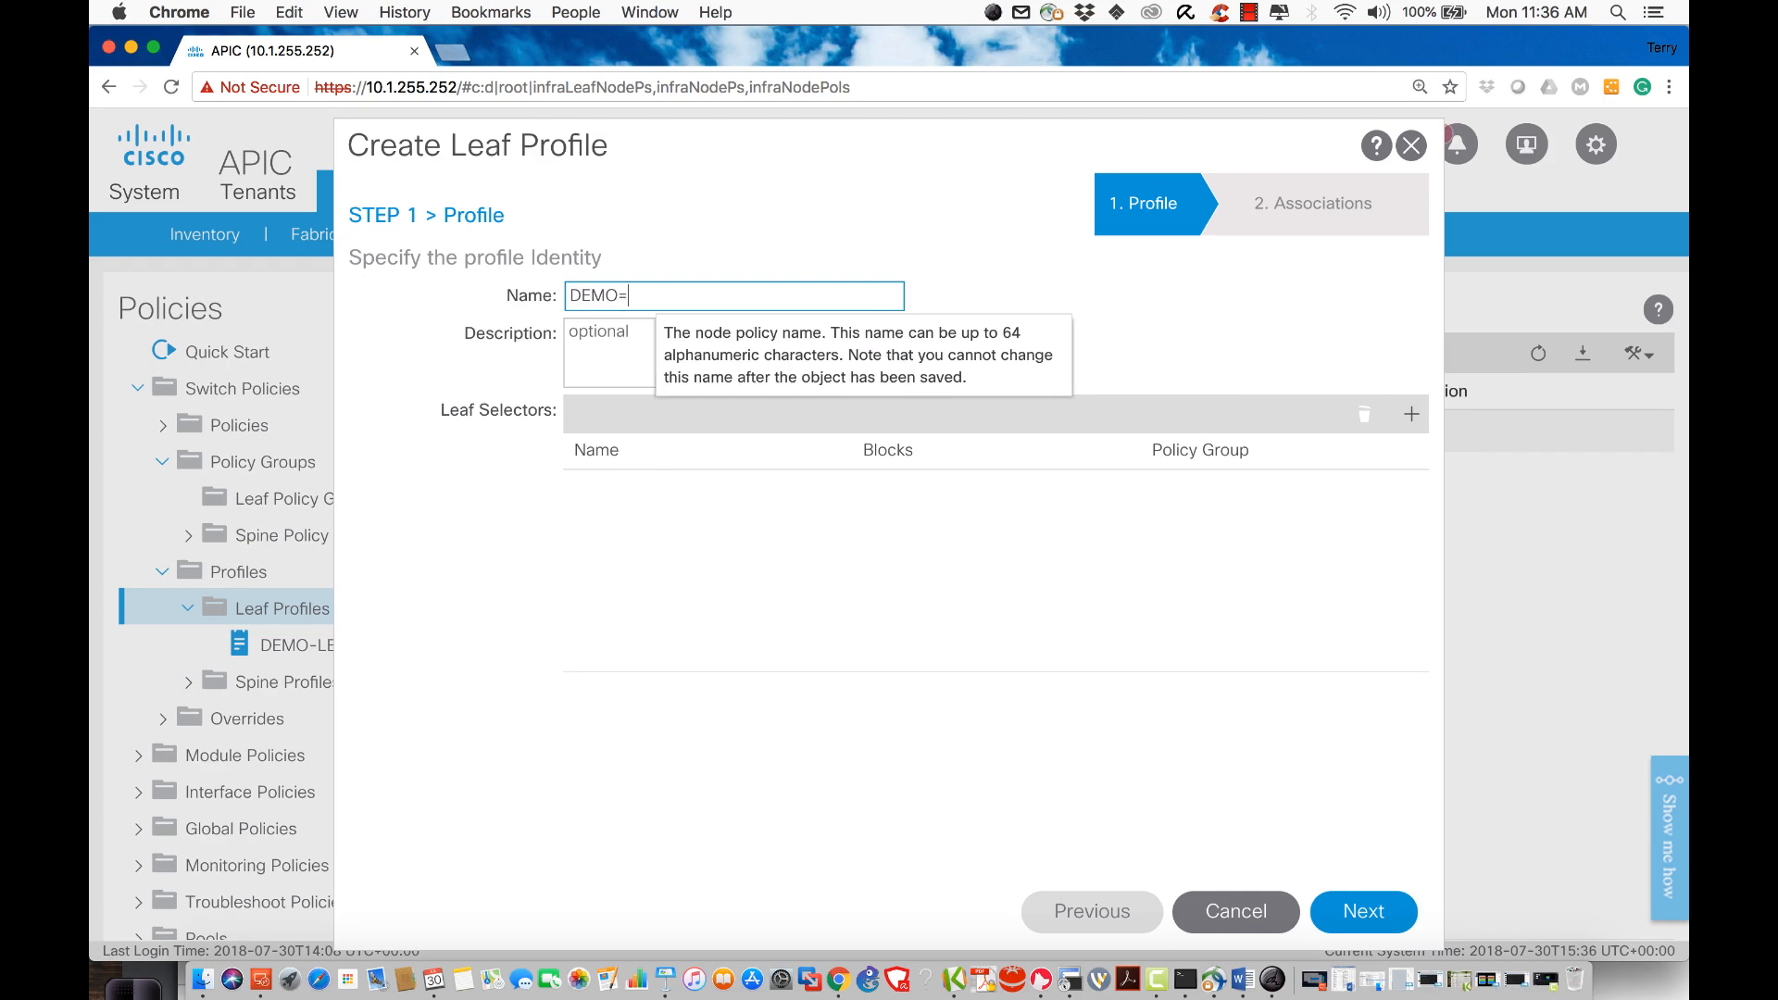
{"action": "type", "text": "EA"}
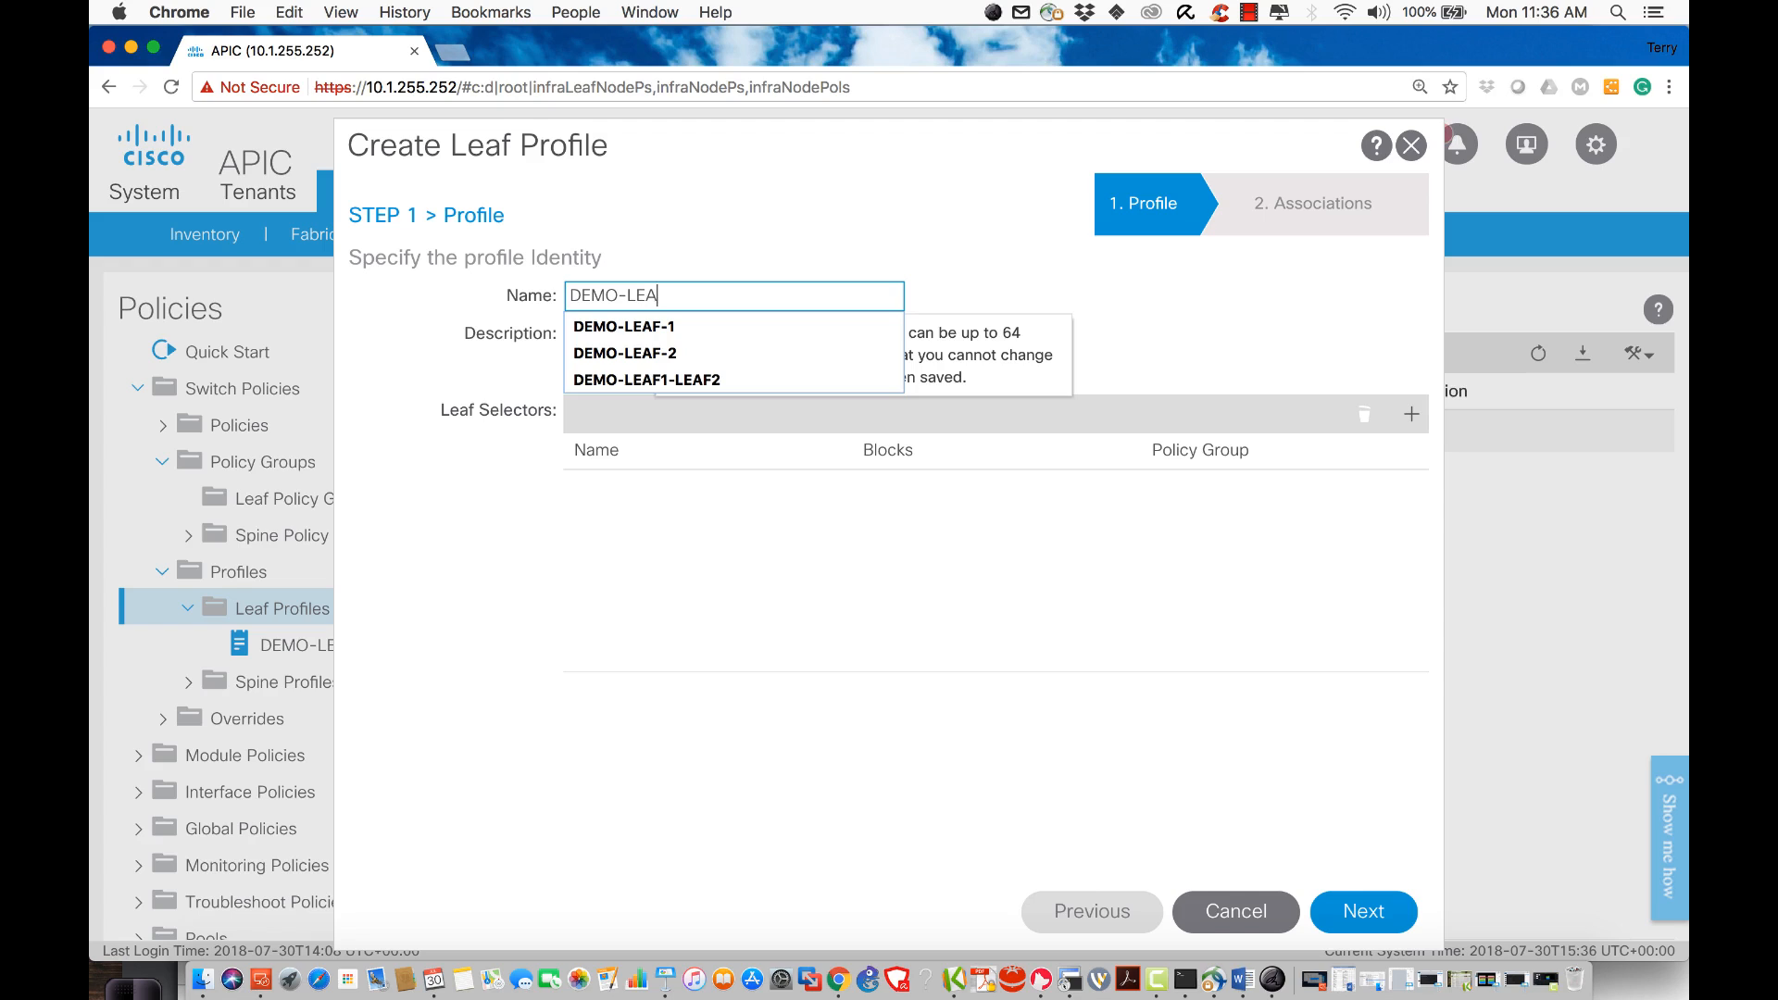
{"action": "type", "text": "F-102"}
- Add a leaf selector named LEAF-2 to the DEMO-LEAF-102 profile, covering switch block 102
{"action": "left_click", "coordinate": [1427, 401]}
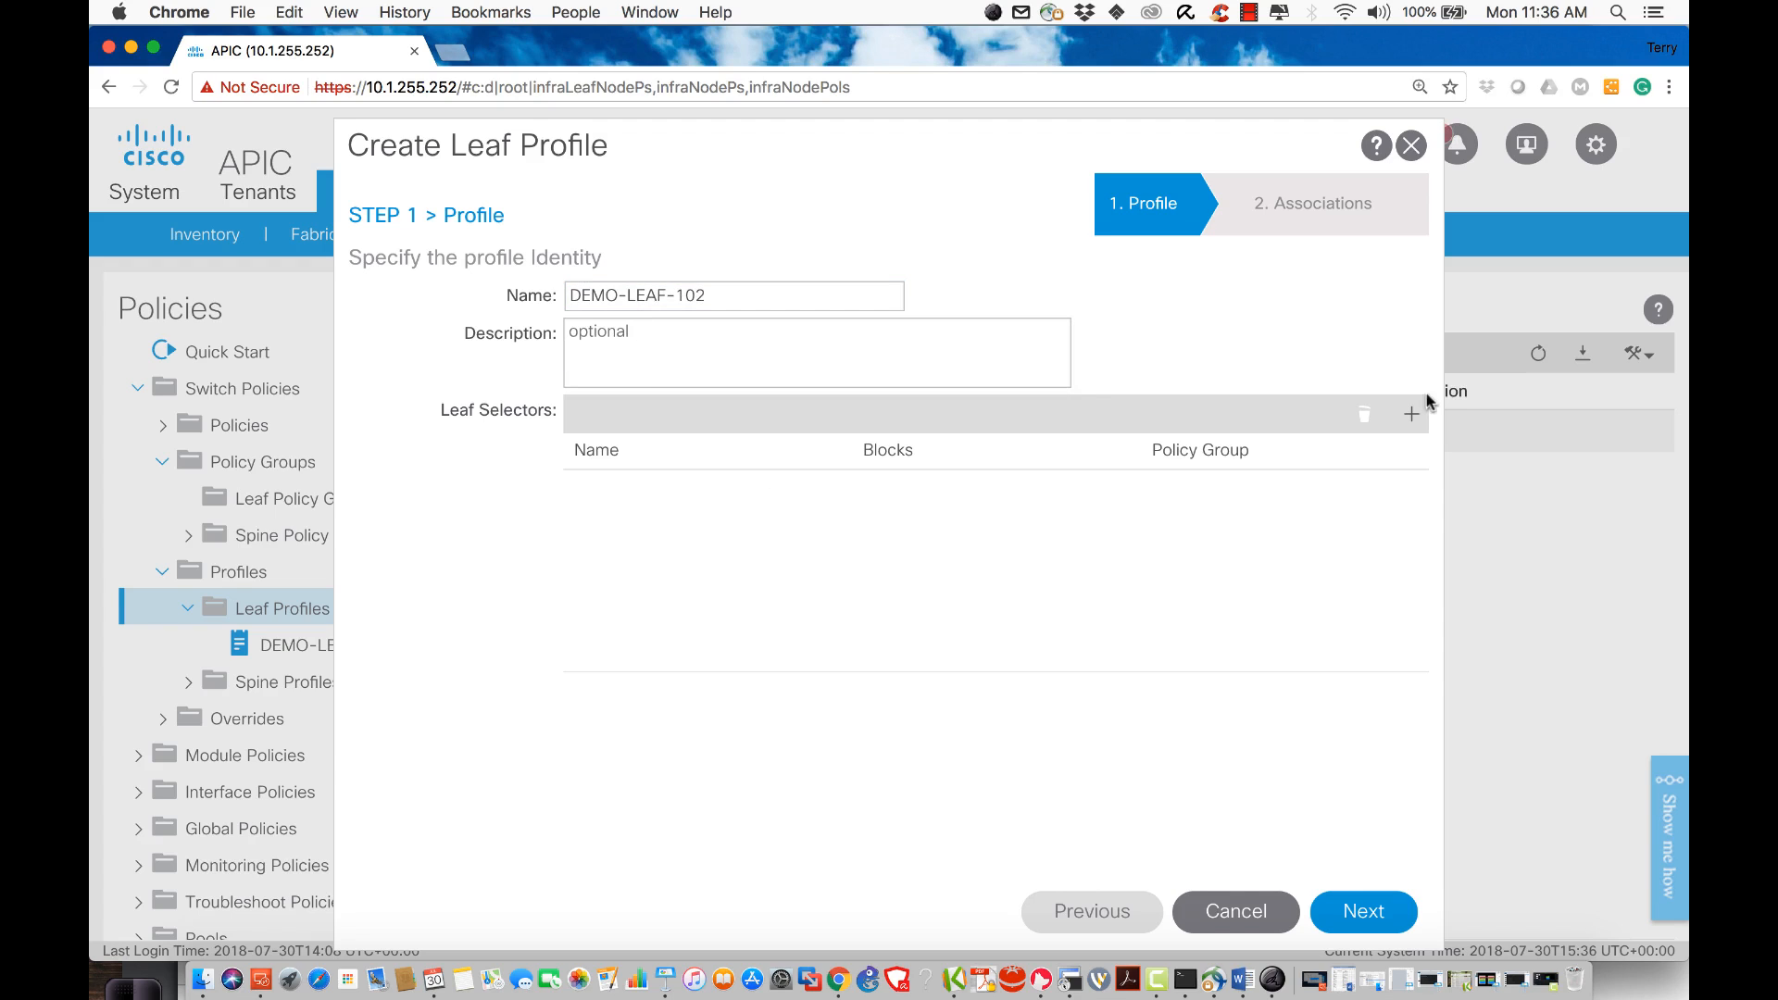
{"action": "left_click", "coordinate": [1411, 414]}
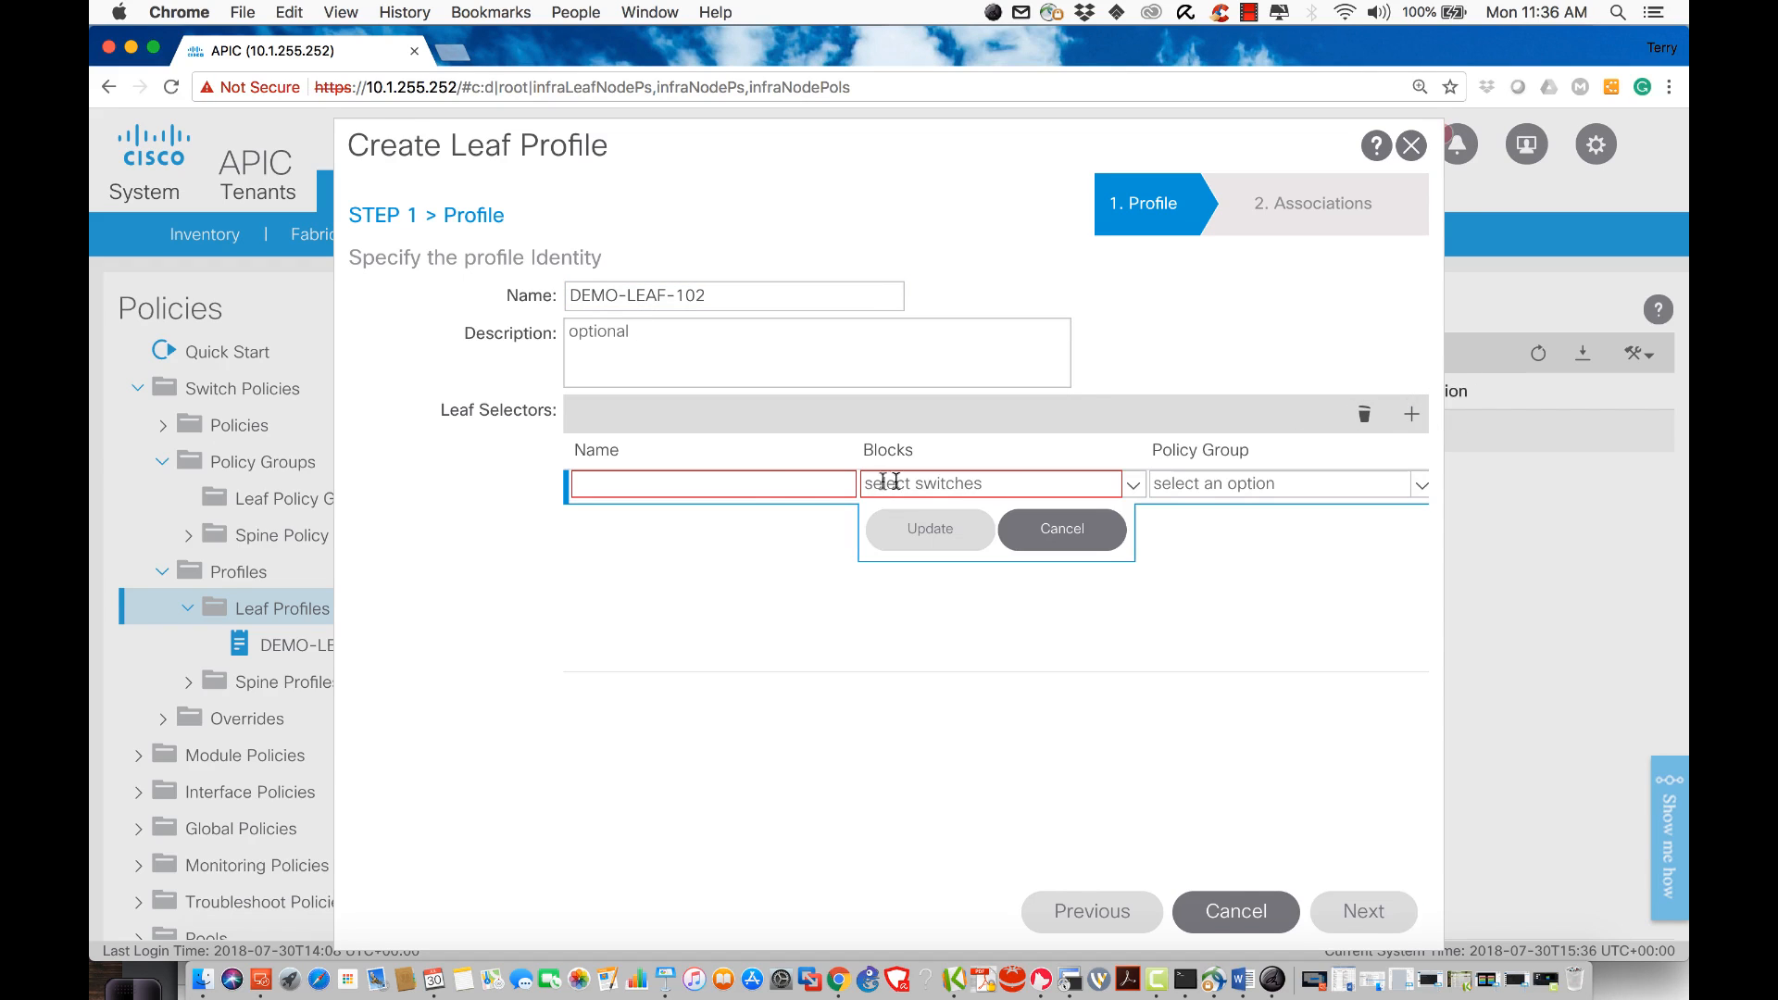
{"action": "left_click", "coordinate": [760, 472]}
{"action": "type", "text": "LEAF-2"}
{"action": "left_click", "coordinate": [1024, 483]}
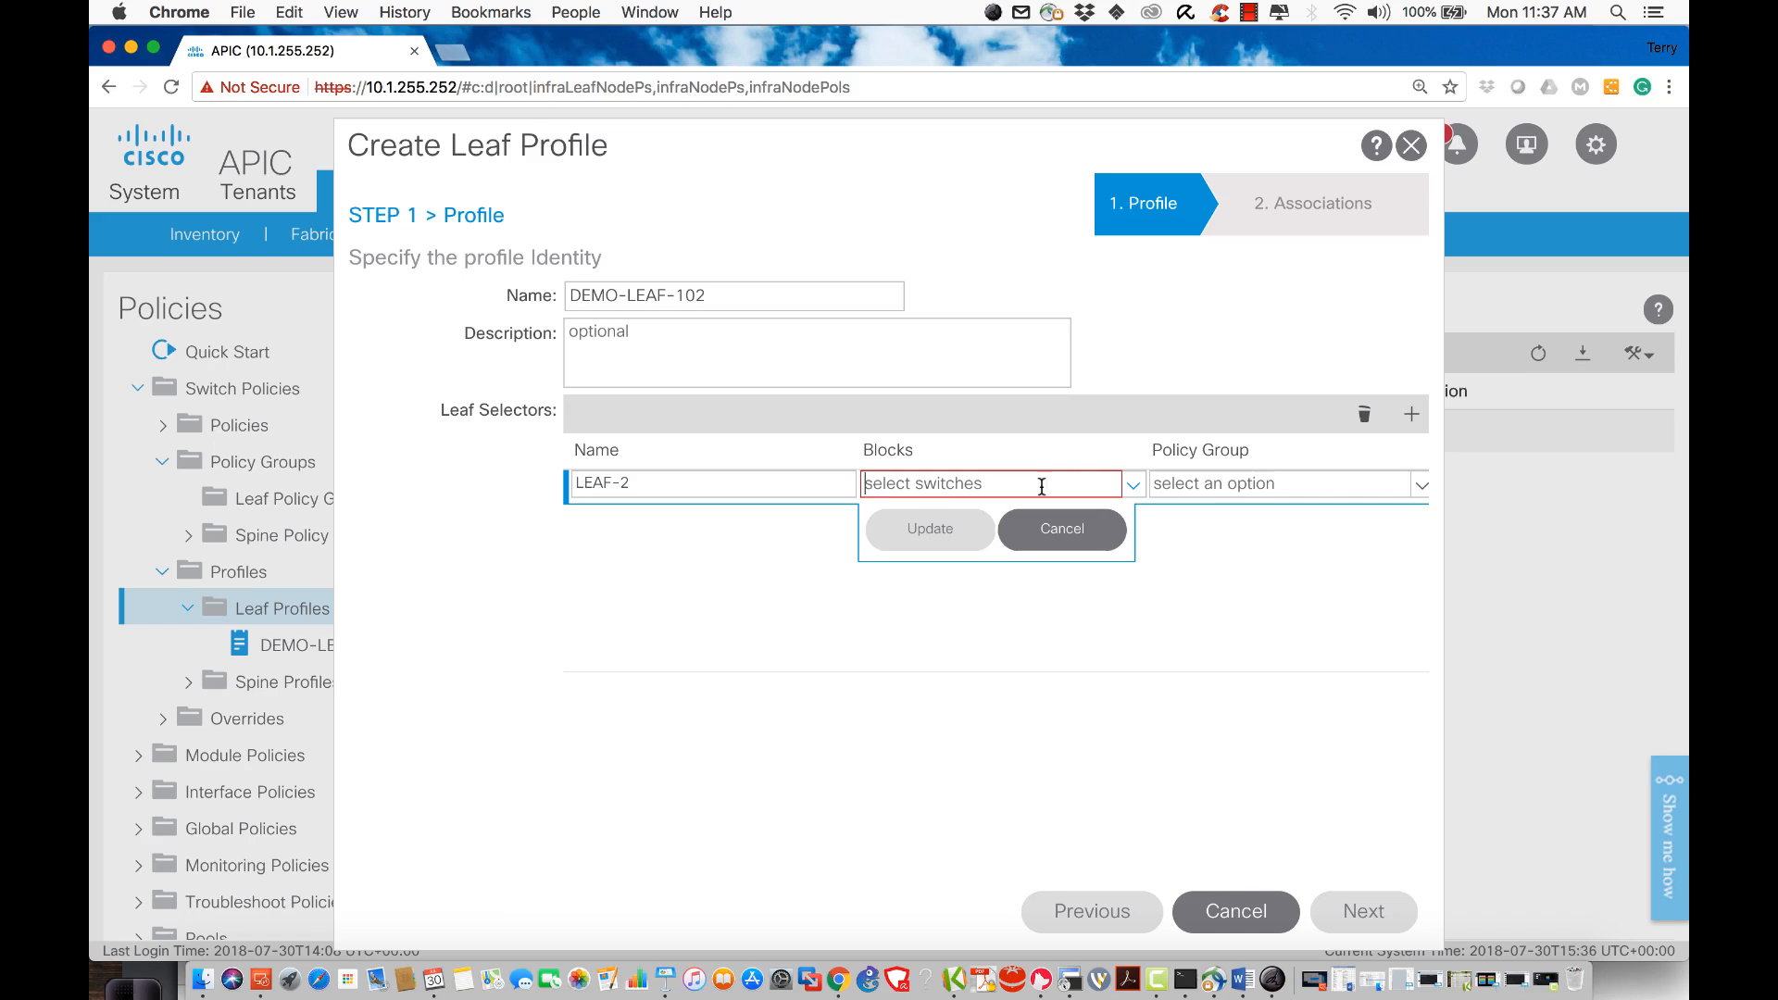
{"action": "left_click", "coordinate": [1134, 485]}
{"action": "left_click", "coordinate": [881, 628]}
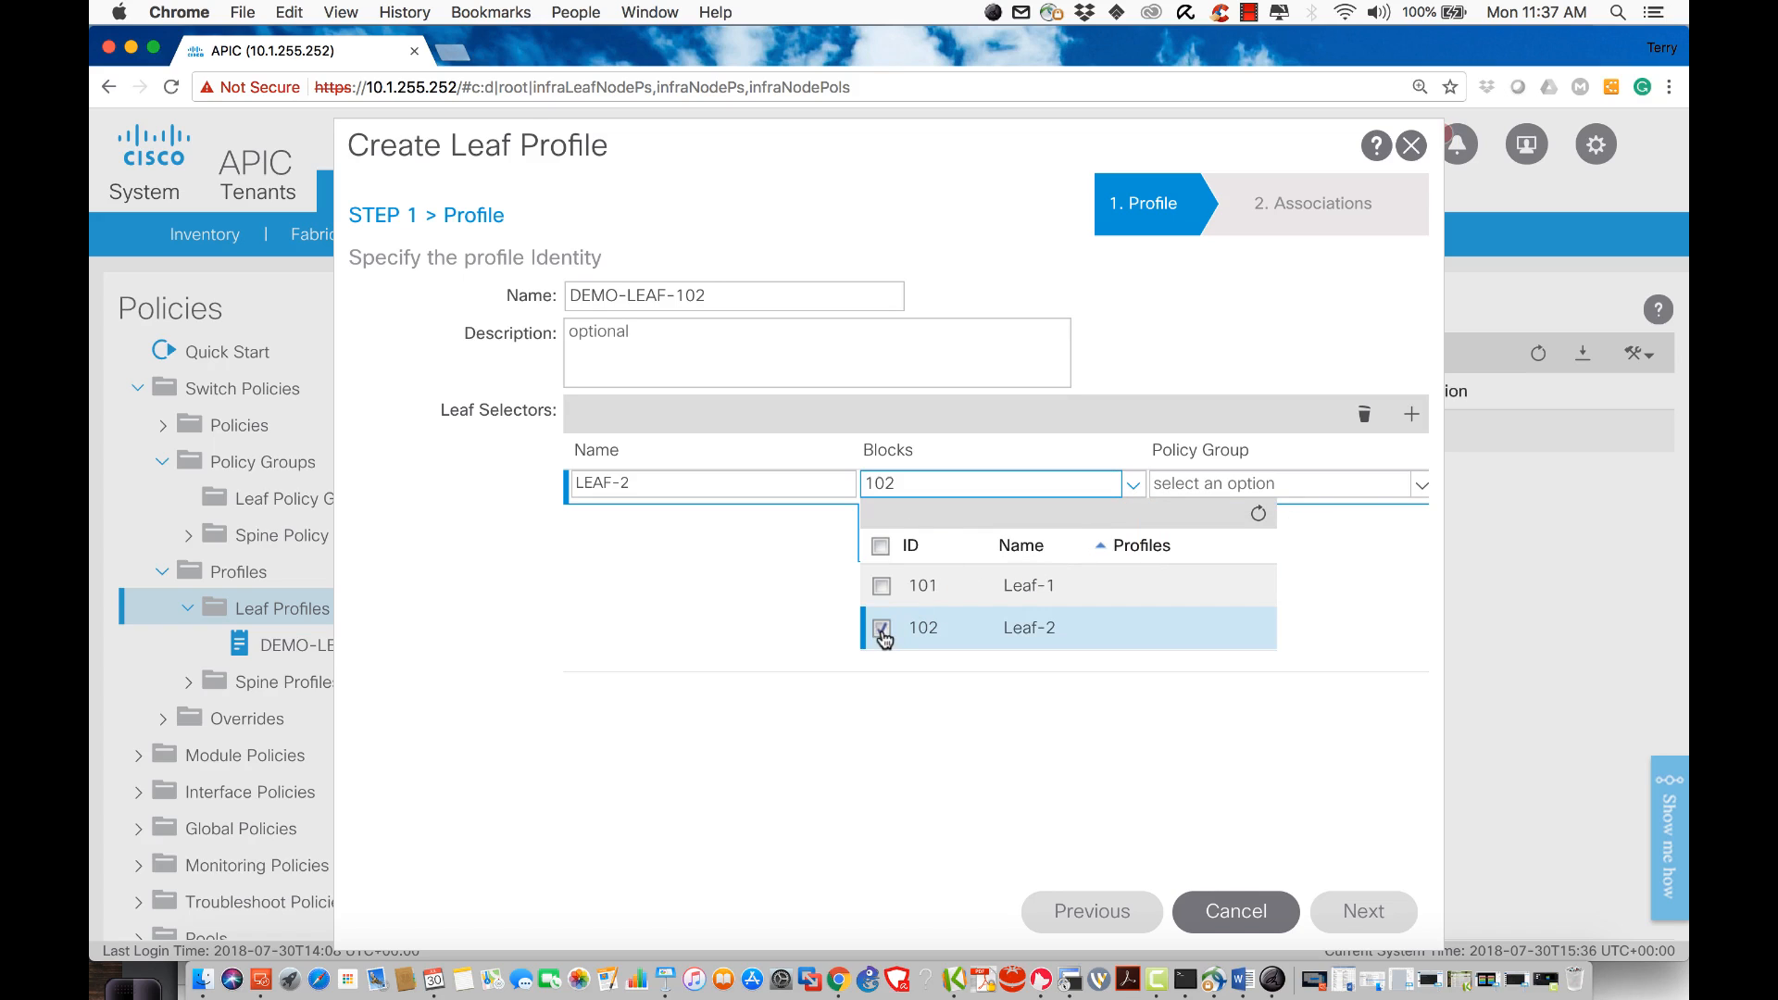
{"action": "left_click", "coordinate": [1306, 804]}
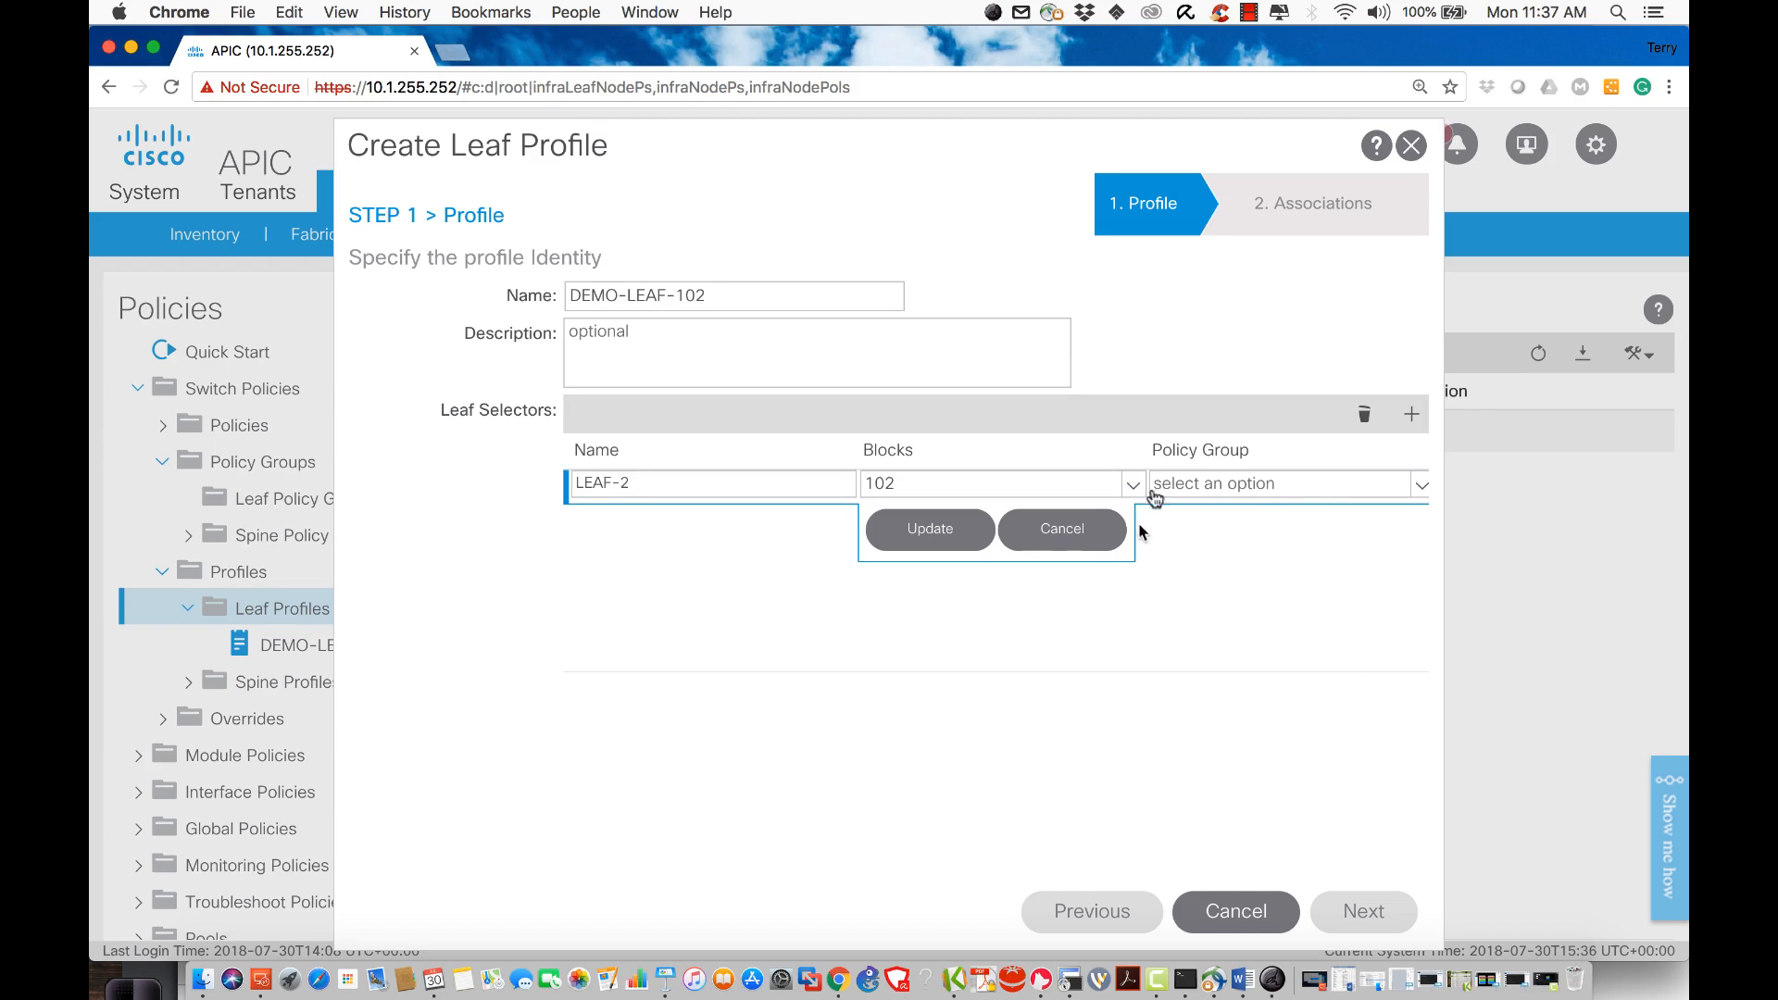
{"action": "left_click", "coordinate": [935, 529]}
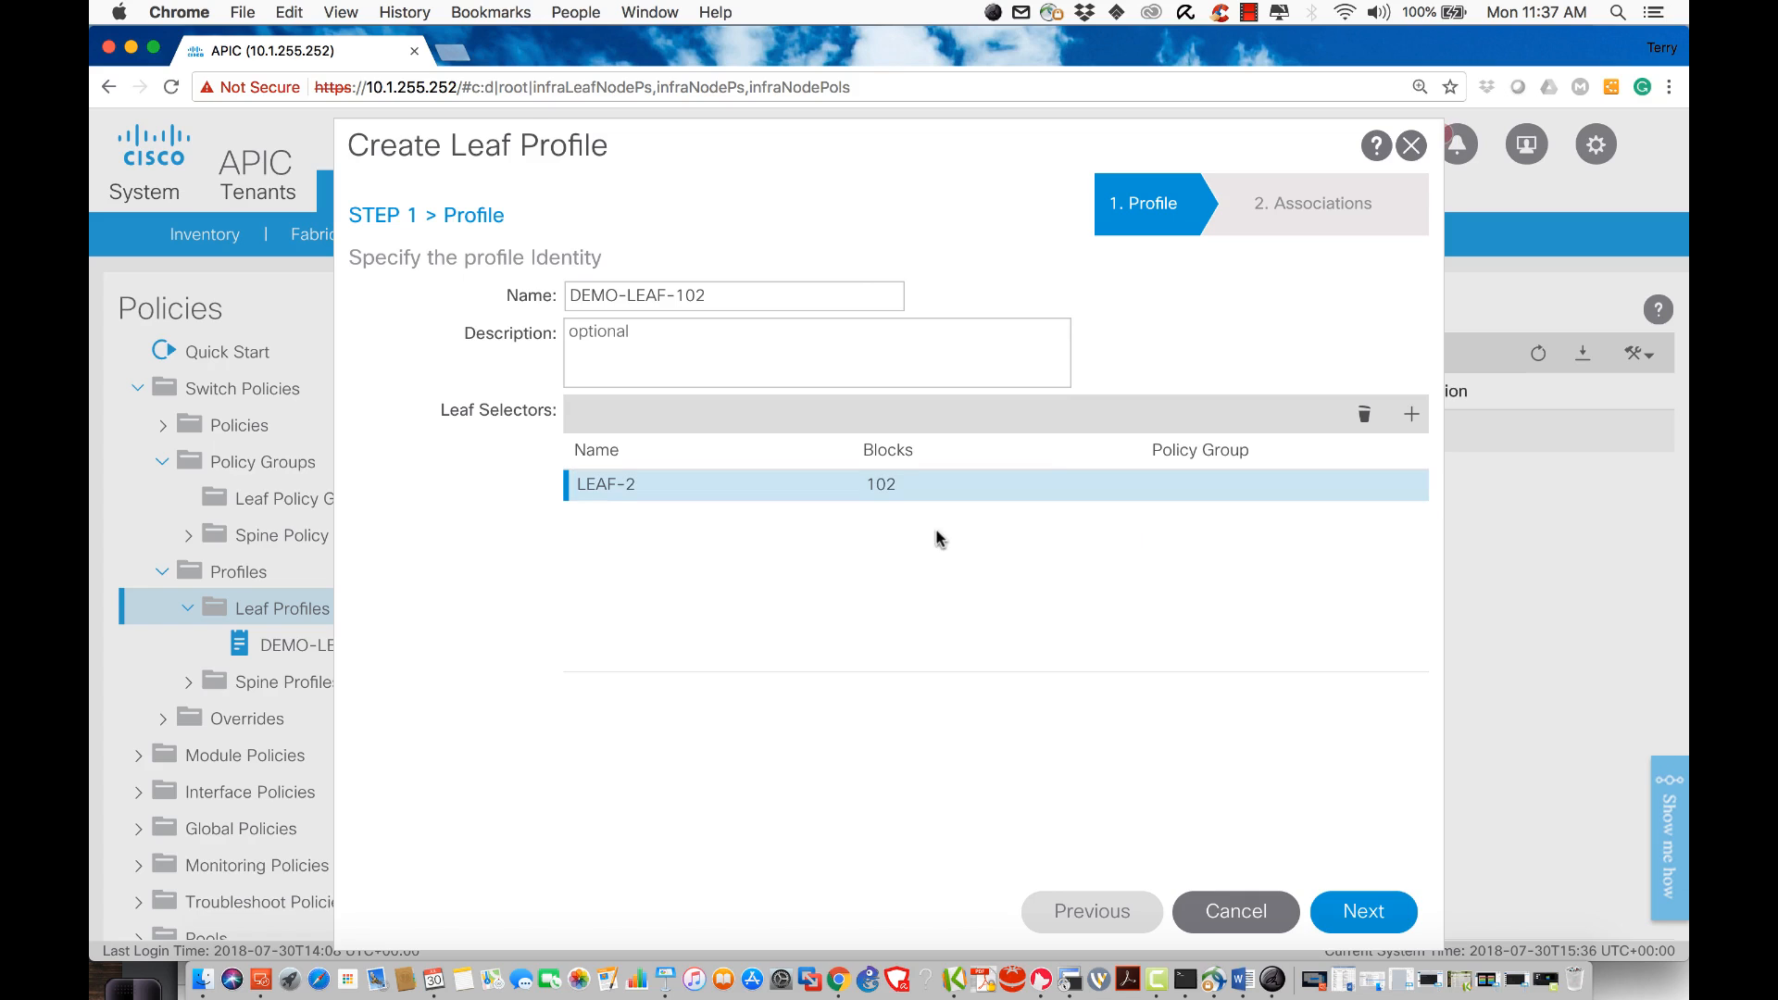
- Associate the interface selector profile DEMO-intProfile-102 with the leaf profile and finish creating it
{"action": "left_click", "coordinate": [1345, 911]}
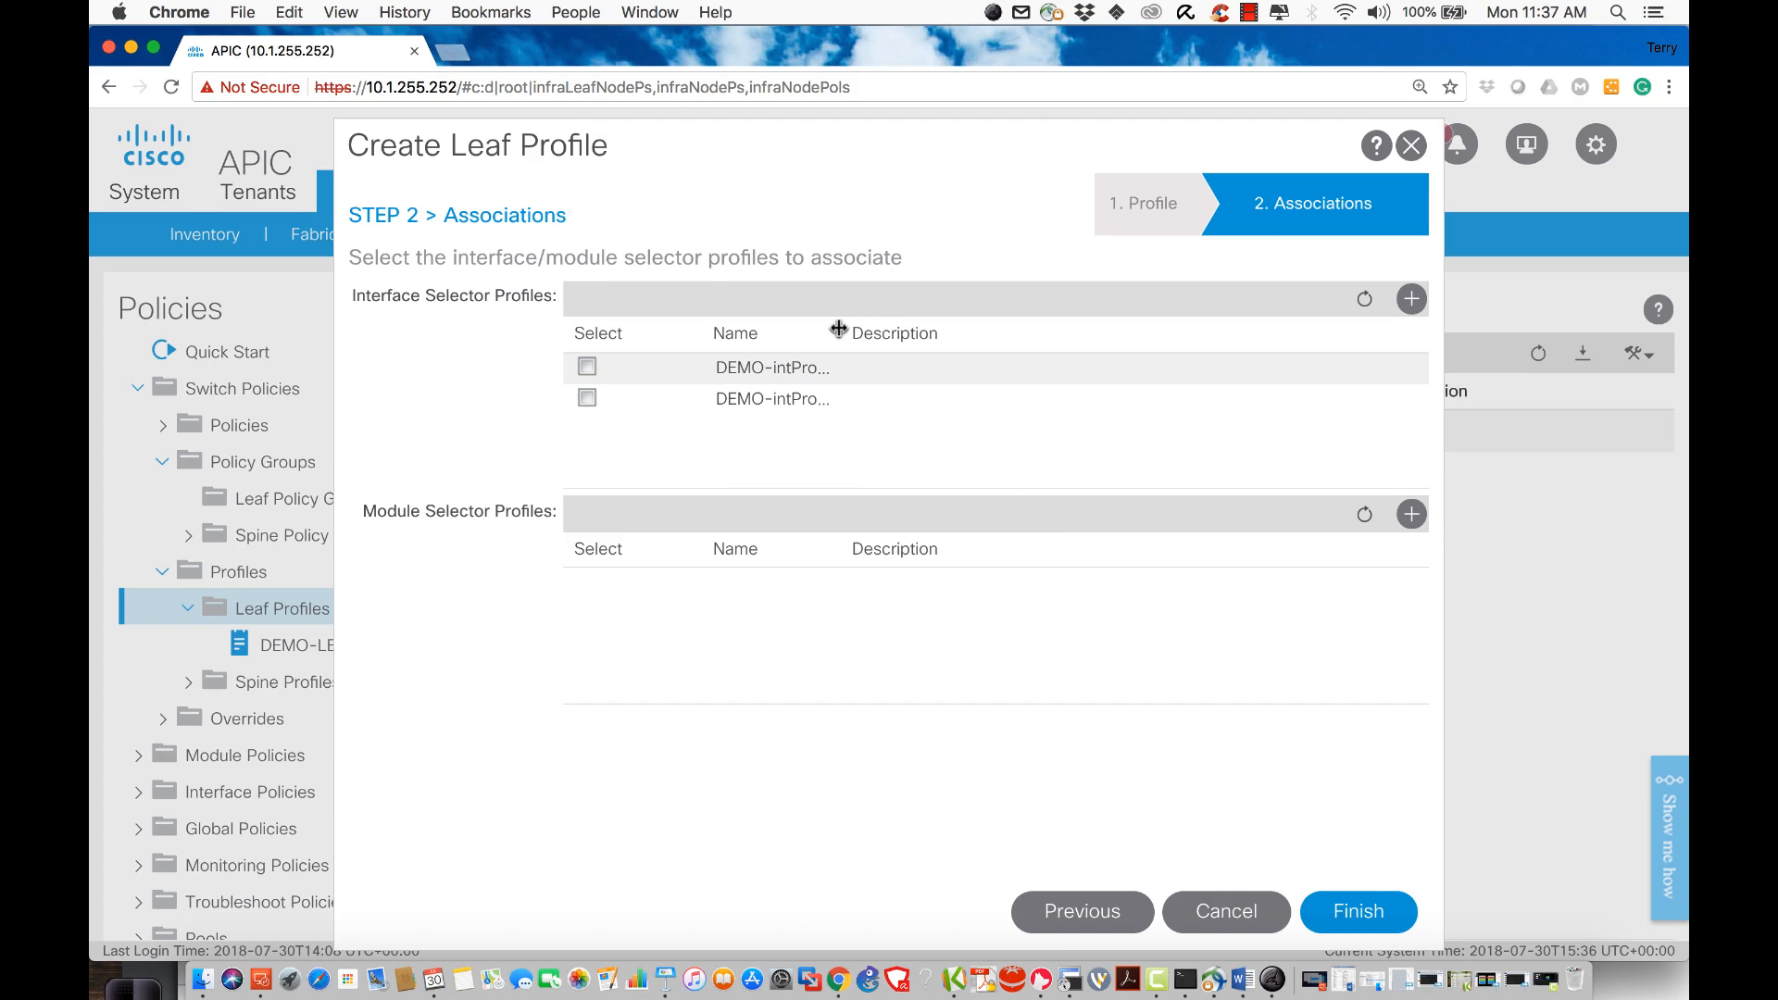
{"action": "left_click_drag", "start_coordinate": [871, 335], "coordinate": [1032, 335]}
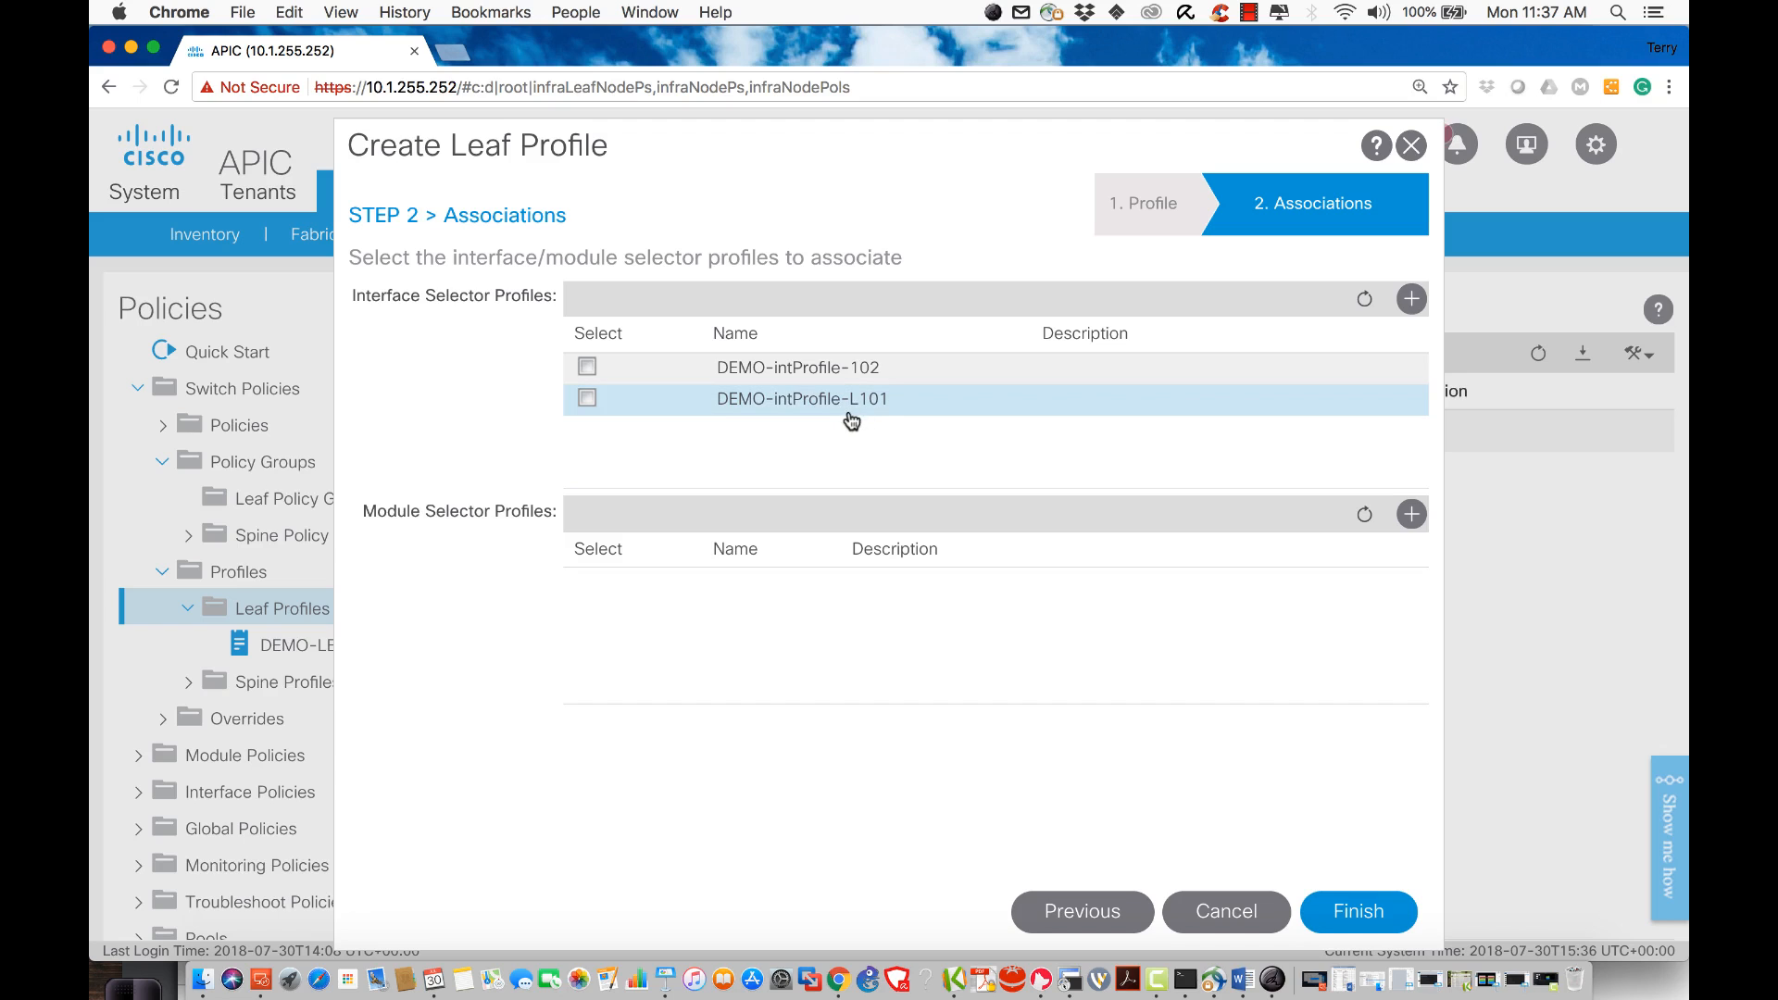
{"action": "left_click", "coordinate": [587, 367]}
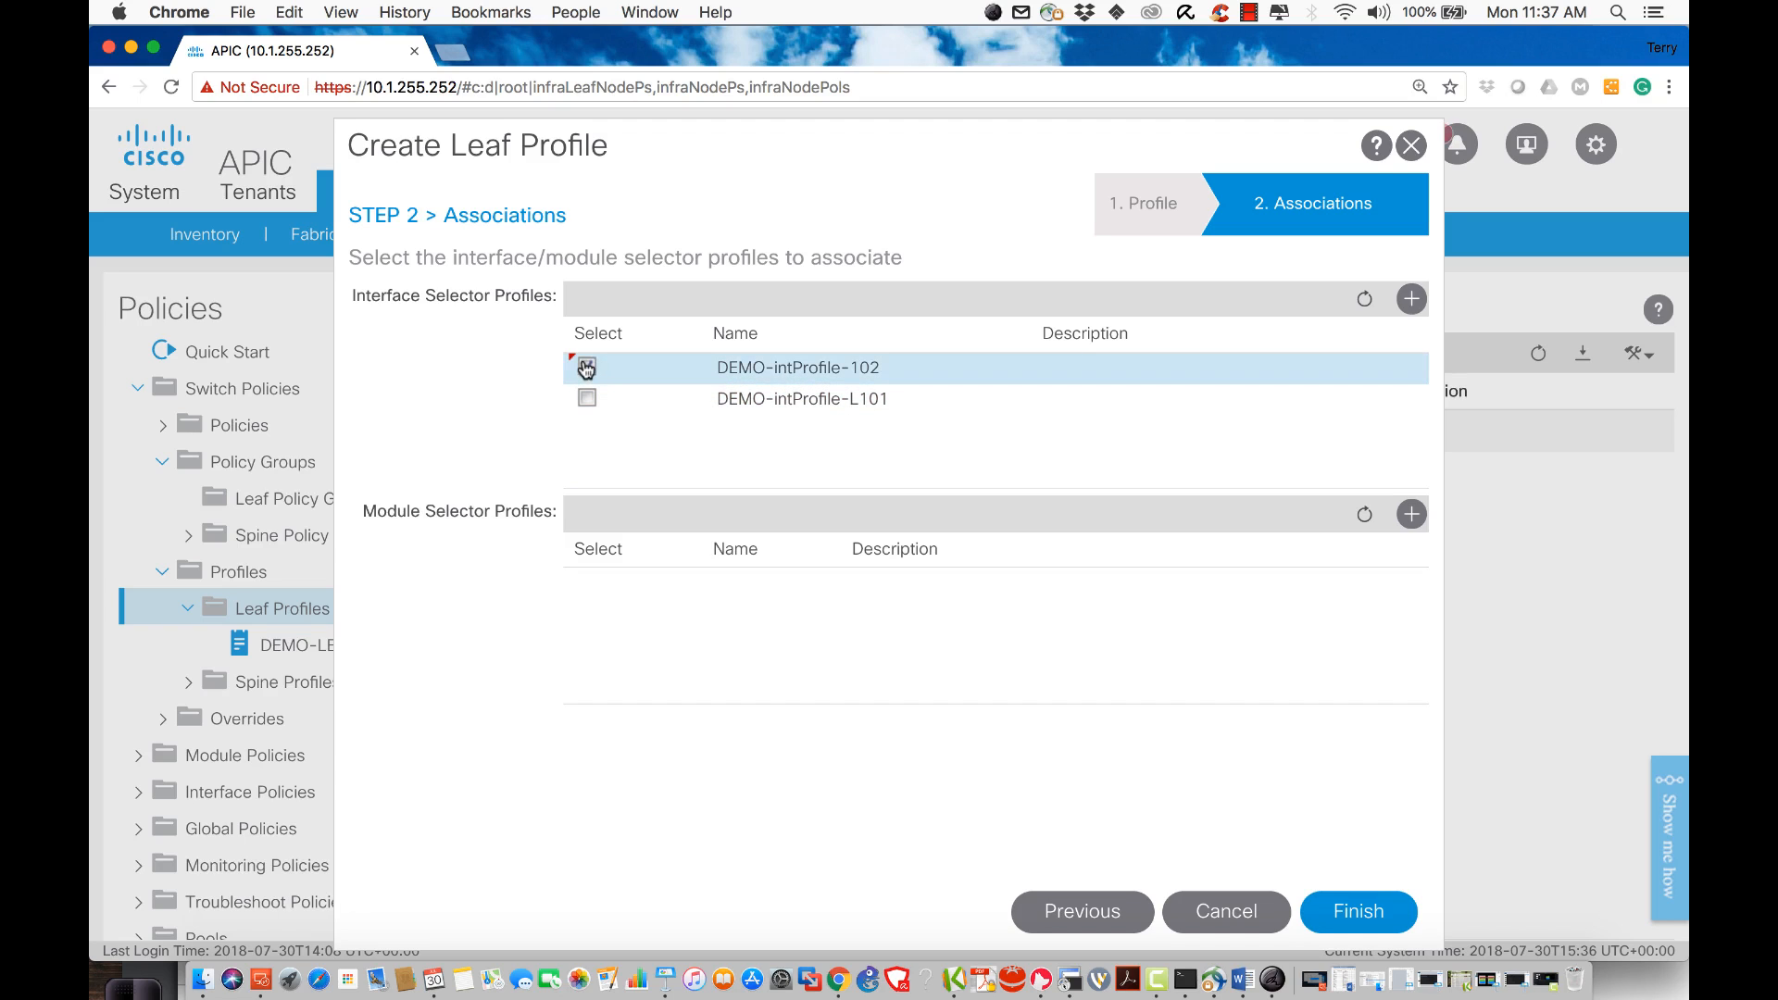
{"action": "left_click", "coordinate": [1348, 915]}
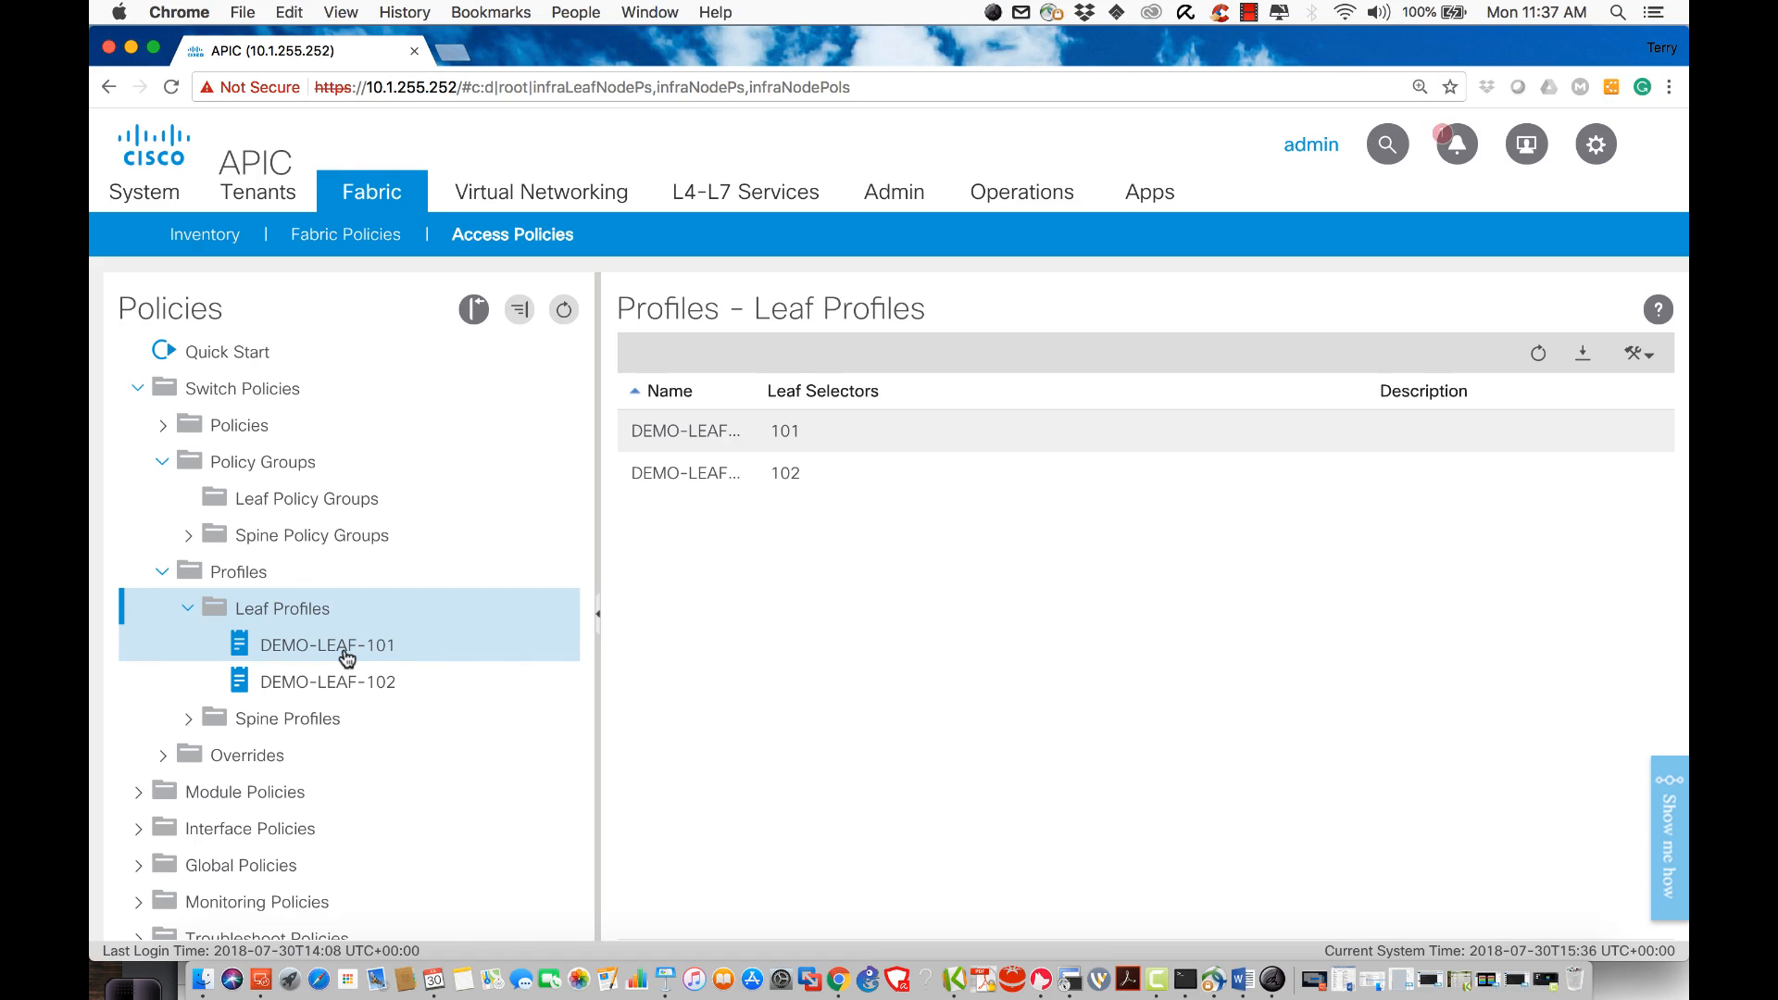
- Check the policy usage information of leaf profile DEMO-LEAF-101 to see which nodes use it
{"action": "left_click", "coordinate": [346, 657]}
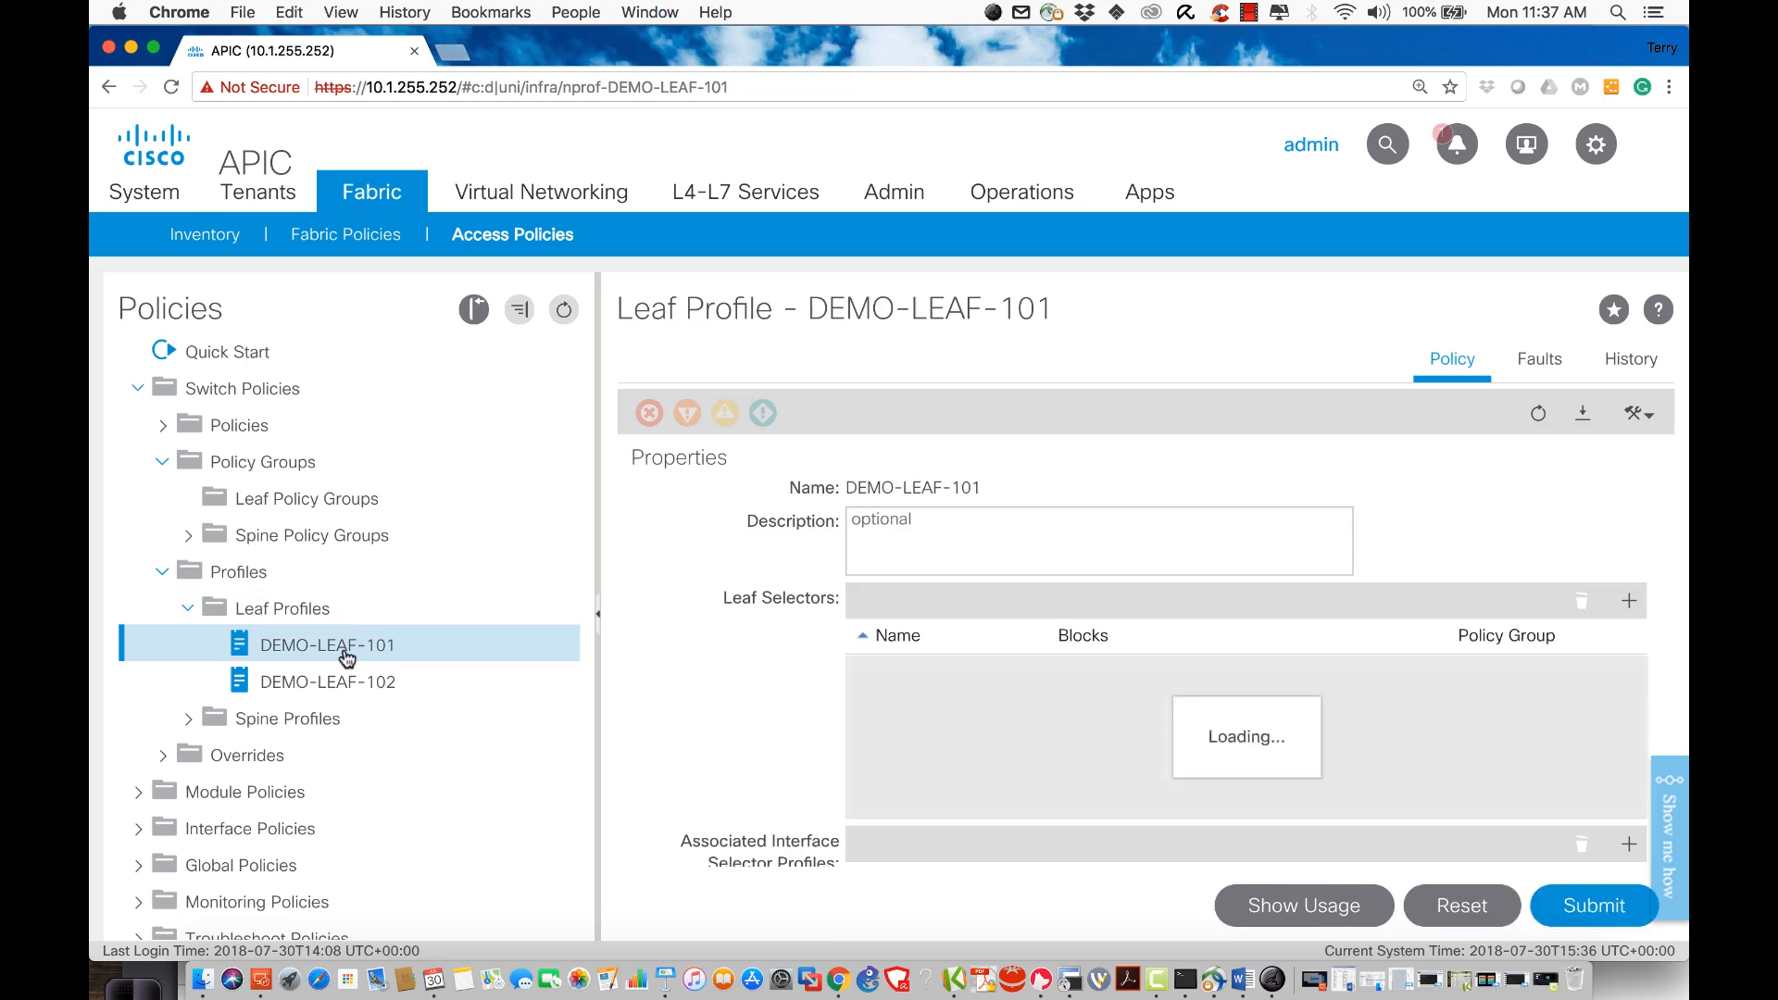
{"action": "left_click", "coordinate": [1270, 910]}
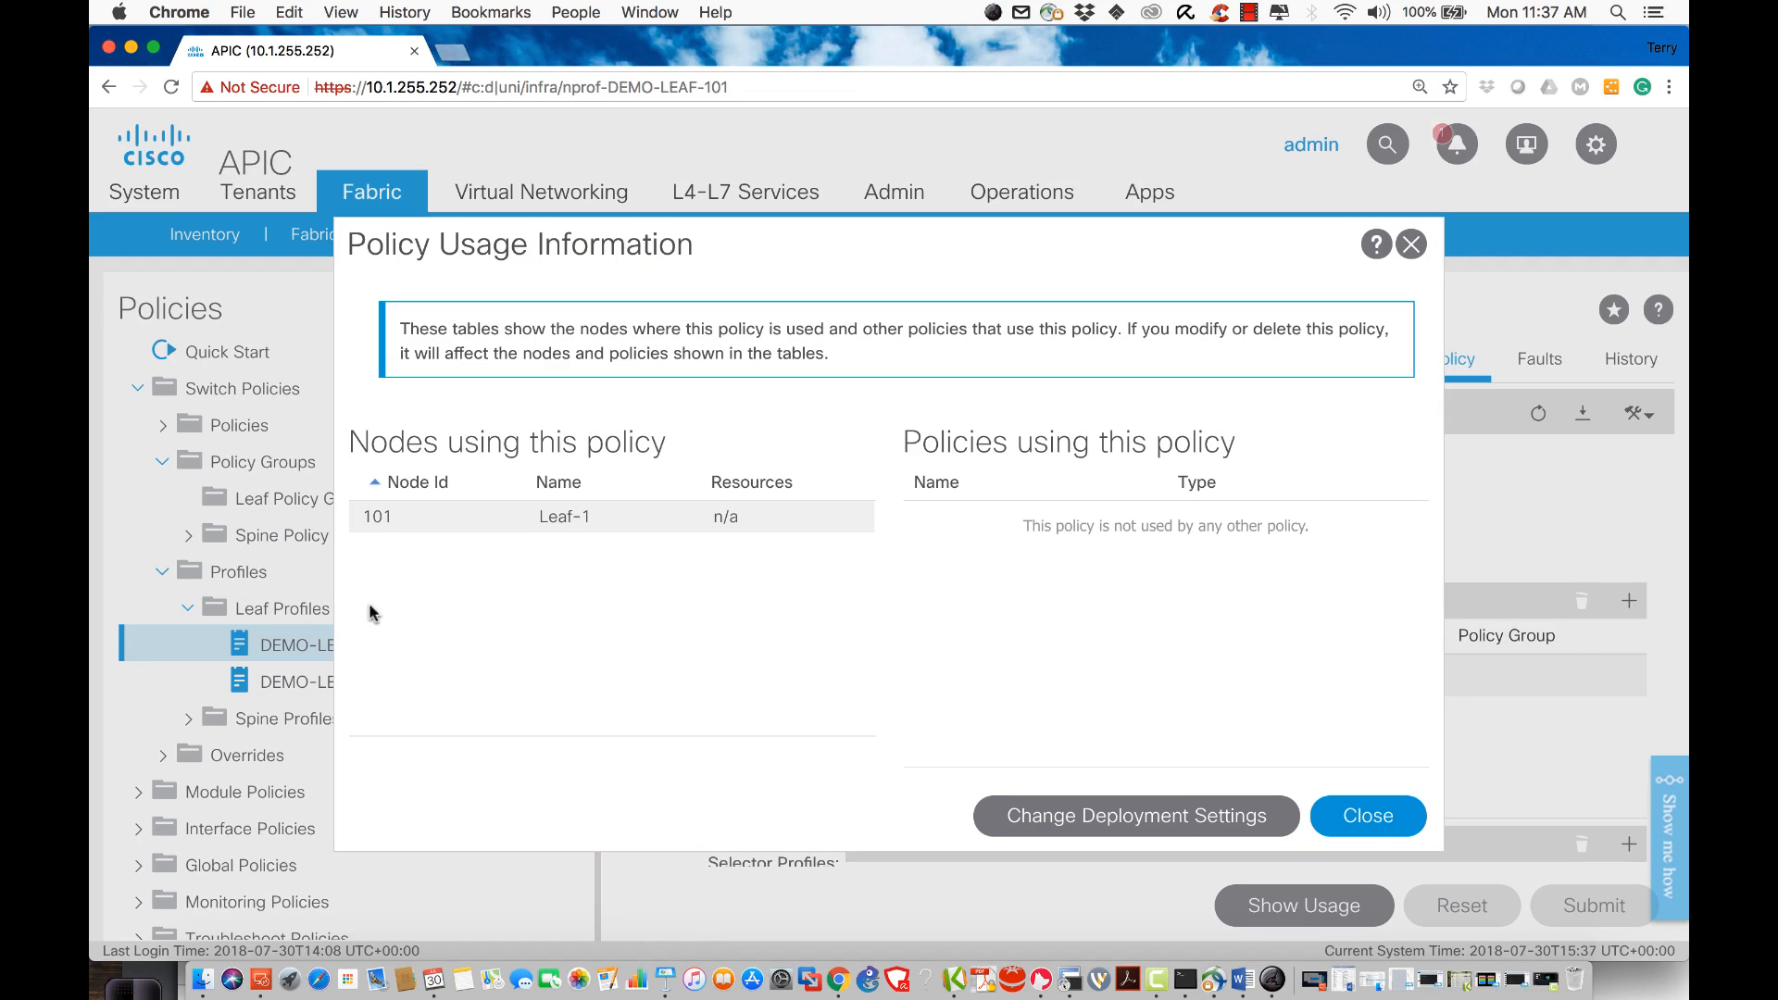
{"action": "left_click", "coordinate": [396, 515]}
{"action": "left_click", "coordinate": [1358, 831]}
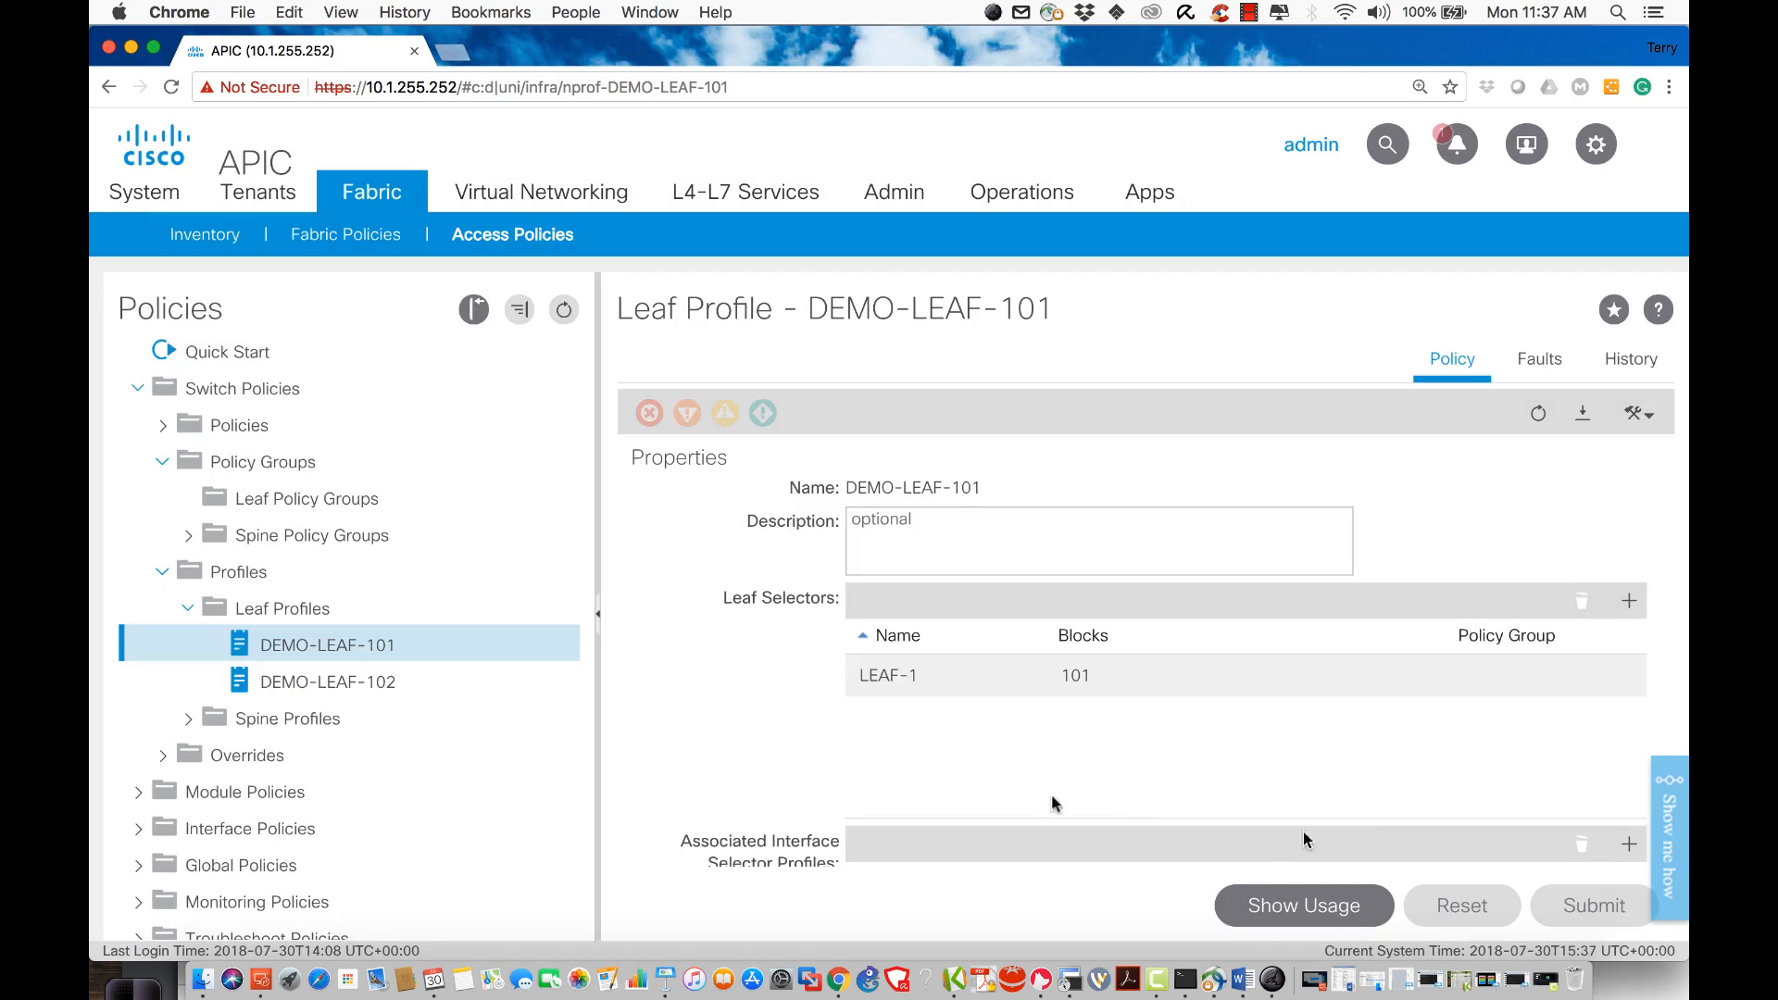
- Check which nodes use leaf profile DEMO-LEAF-102 in its policy usage information
{"action": "left_click", "coordinate": [367, 690]}
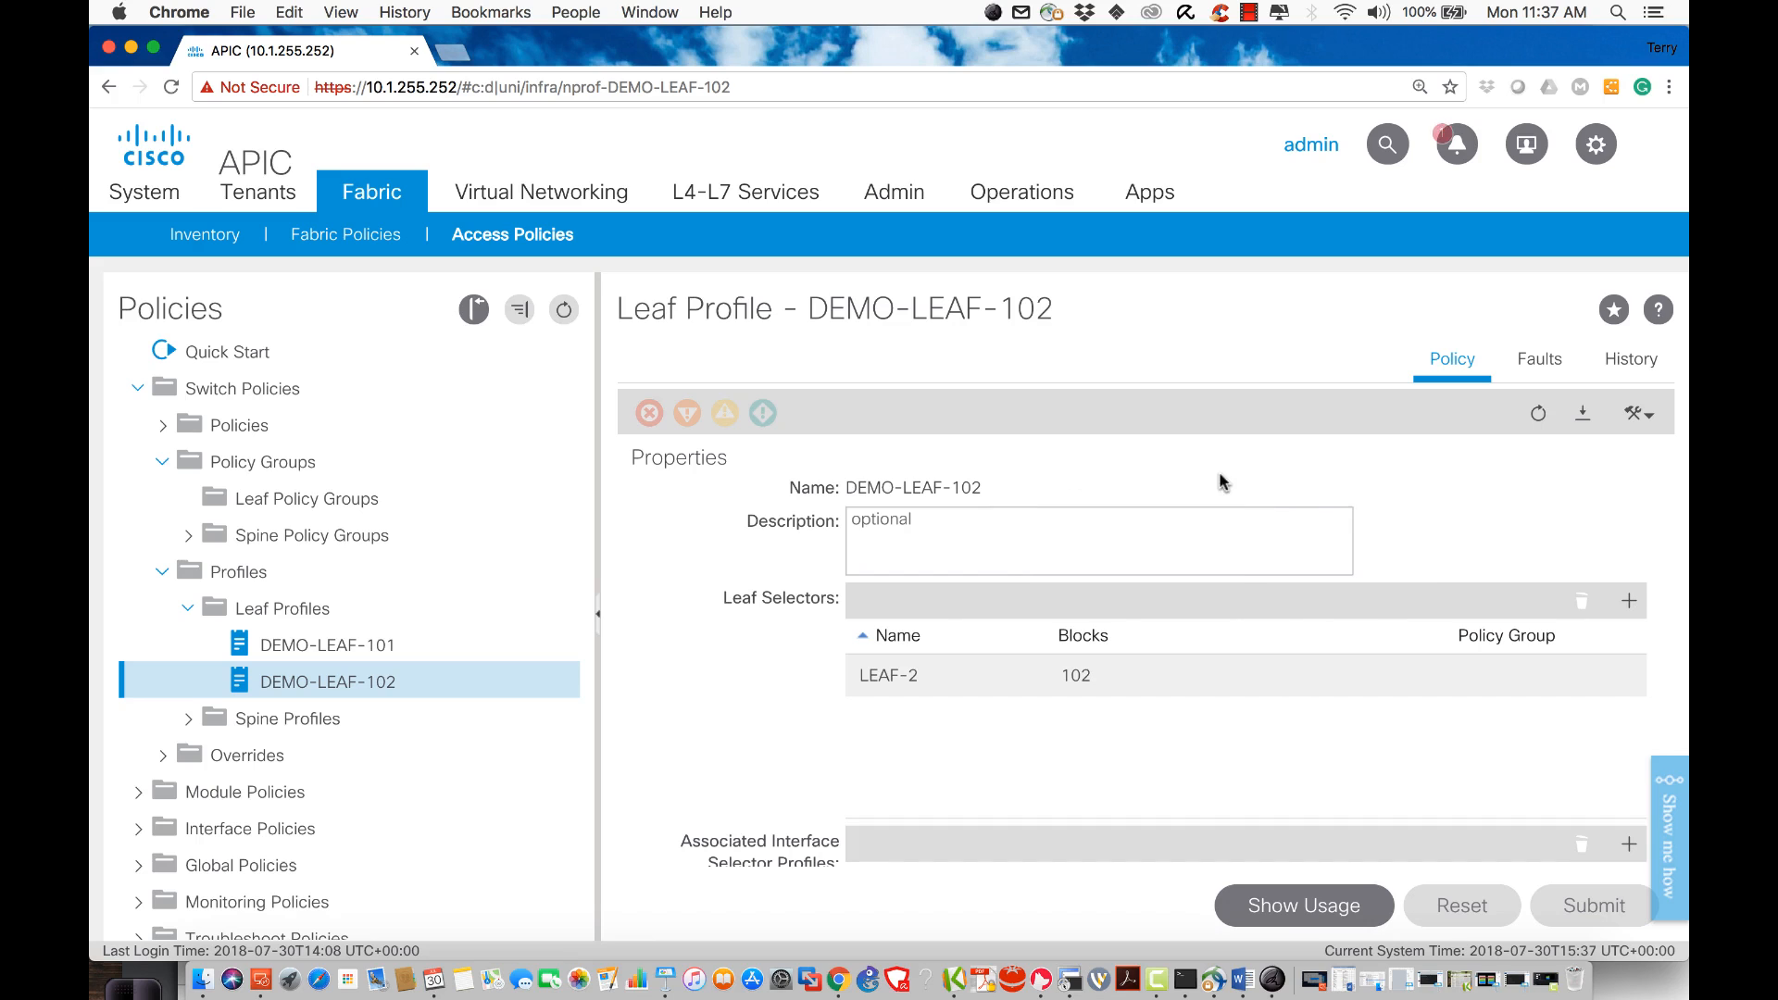
{"action": "left_click", "coordinate": [1308, 905]}
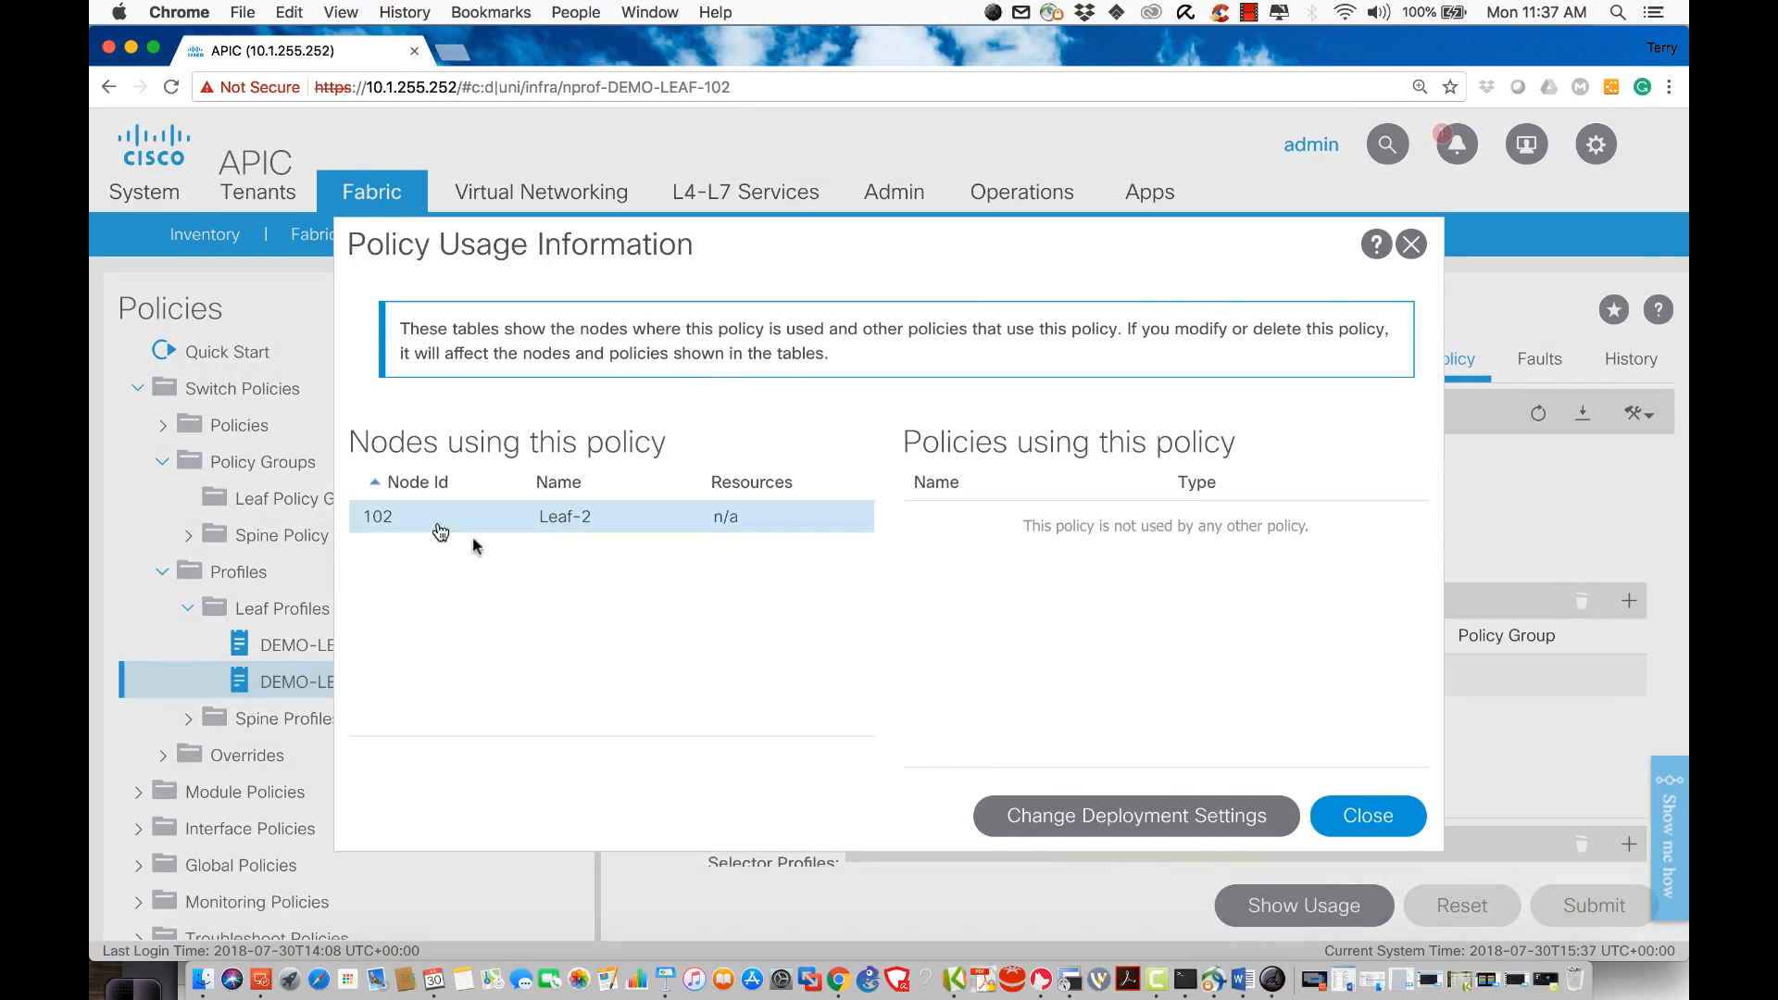
{"action": "left_click", "coordinate": [1369, 822]}
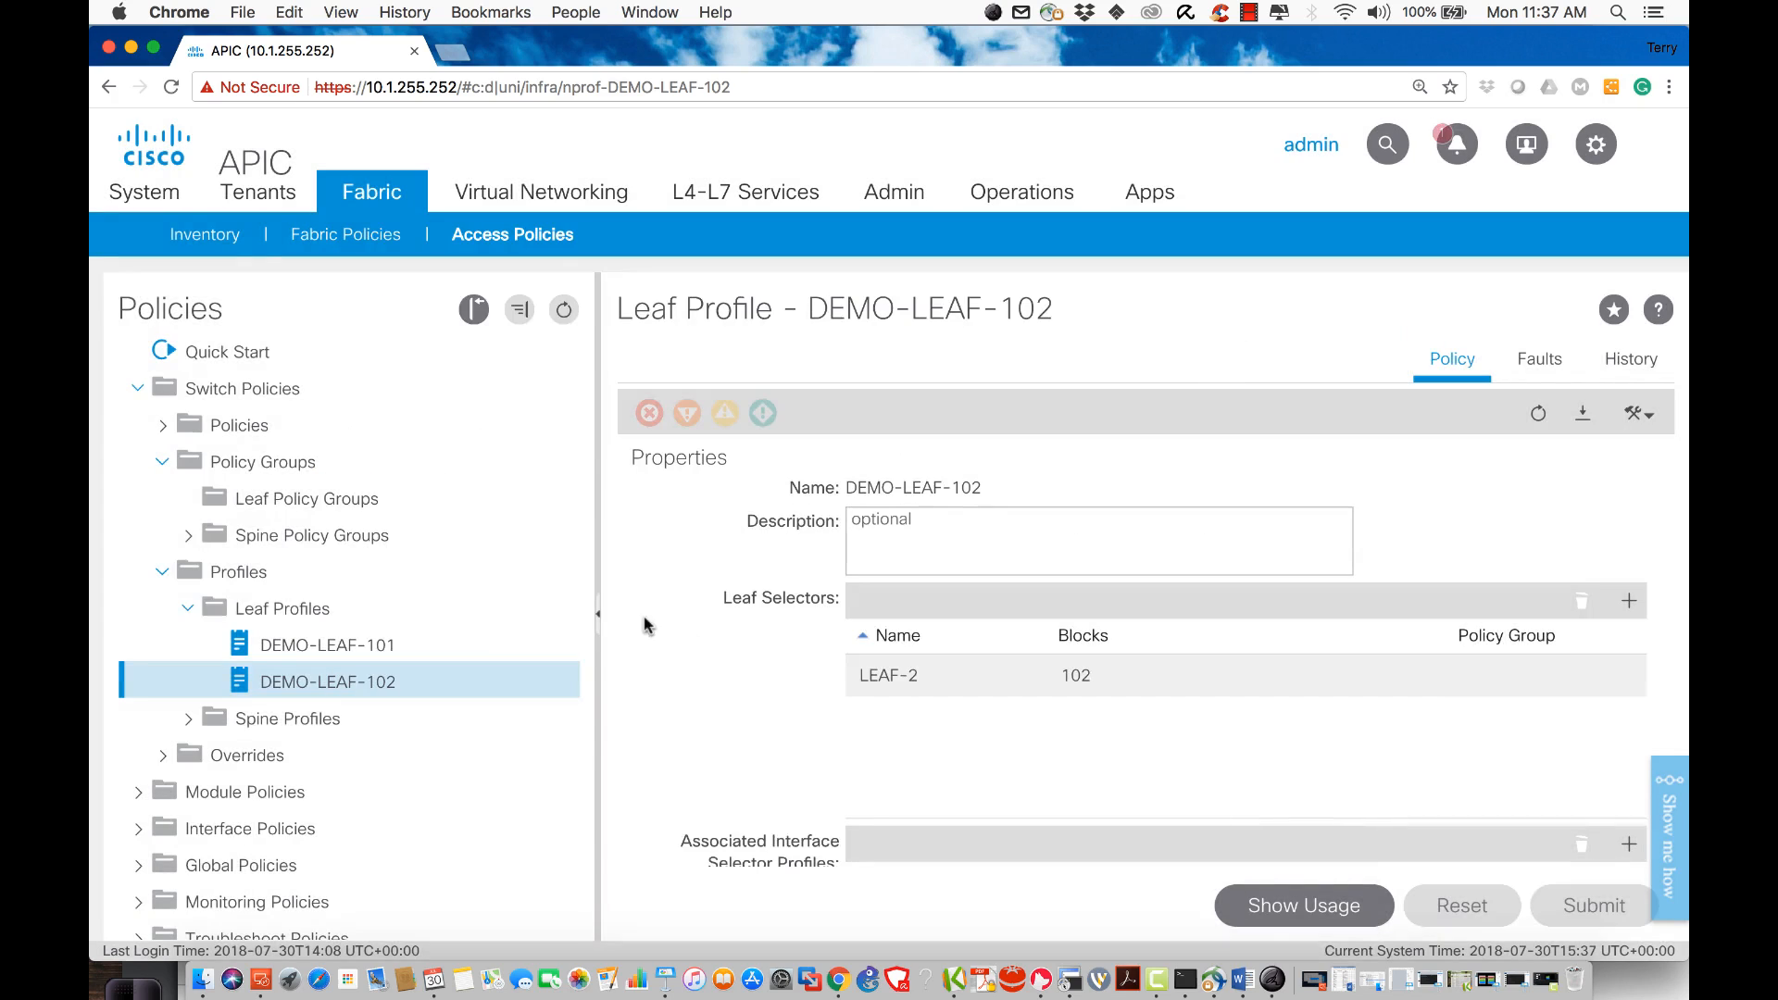
{"action": "right_click", "coordinate": [310, 615]}
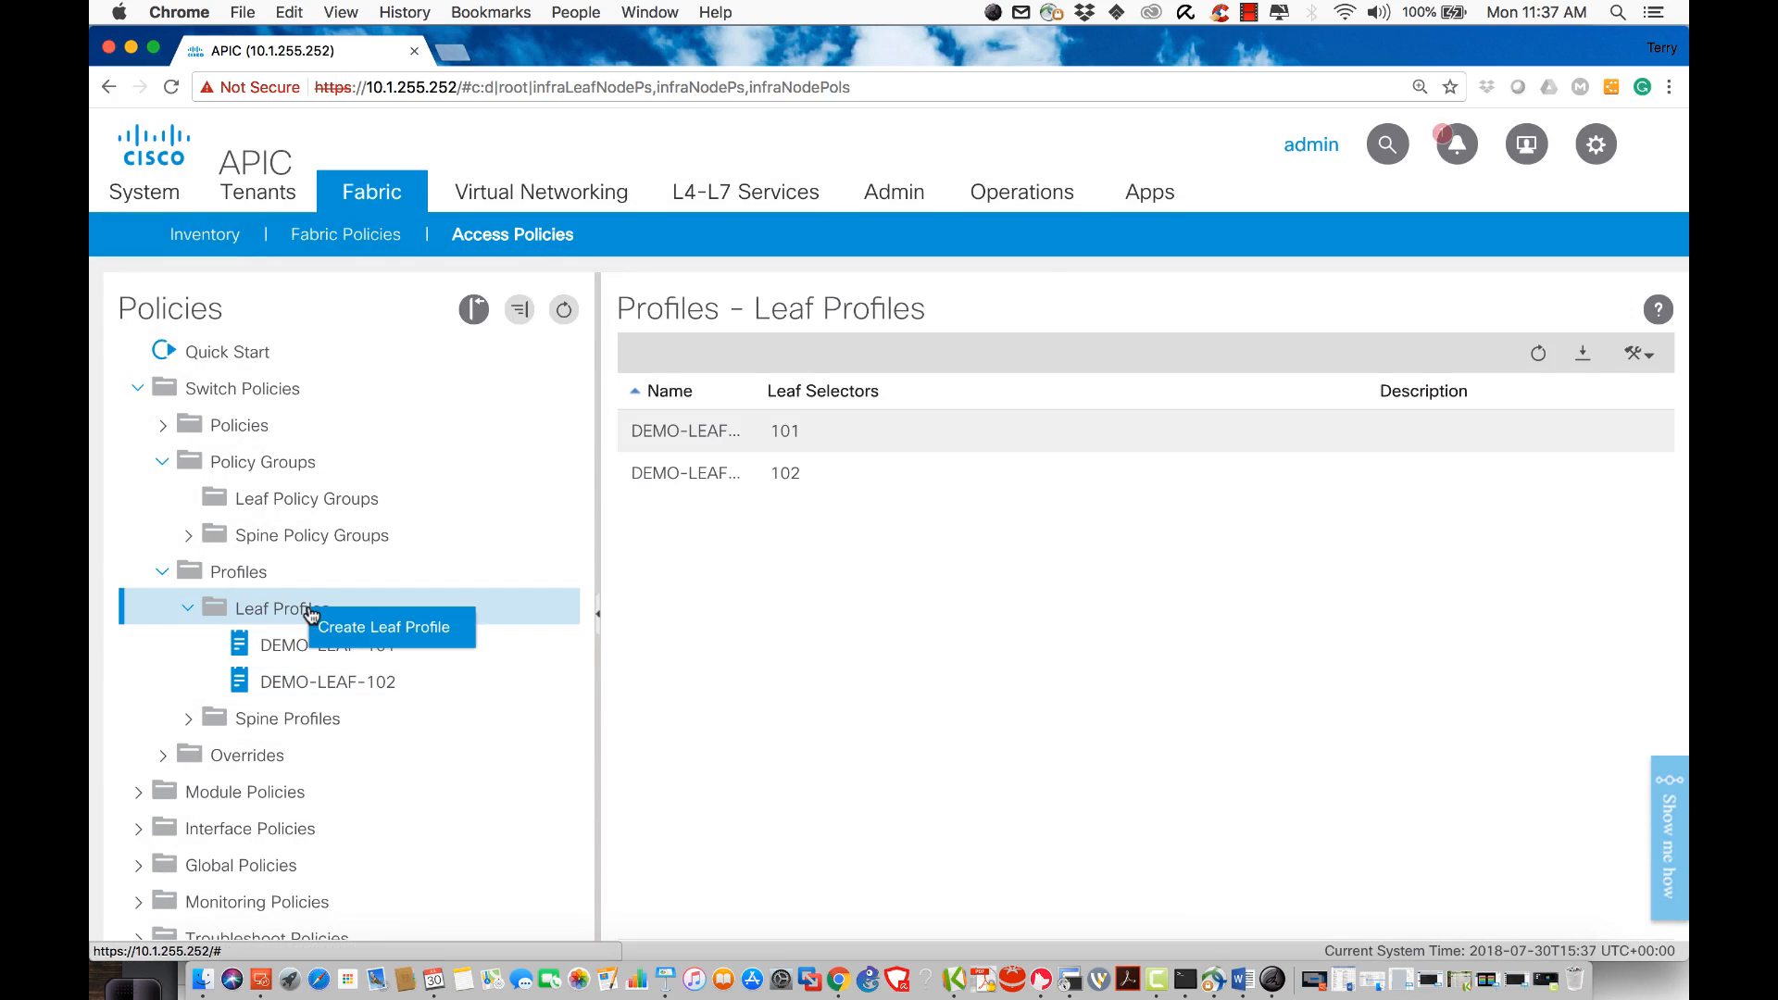
{"action": "left_click", "coordinate": [361, 641]}
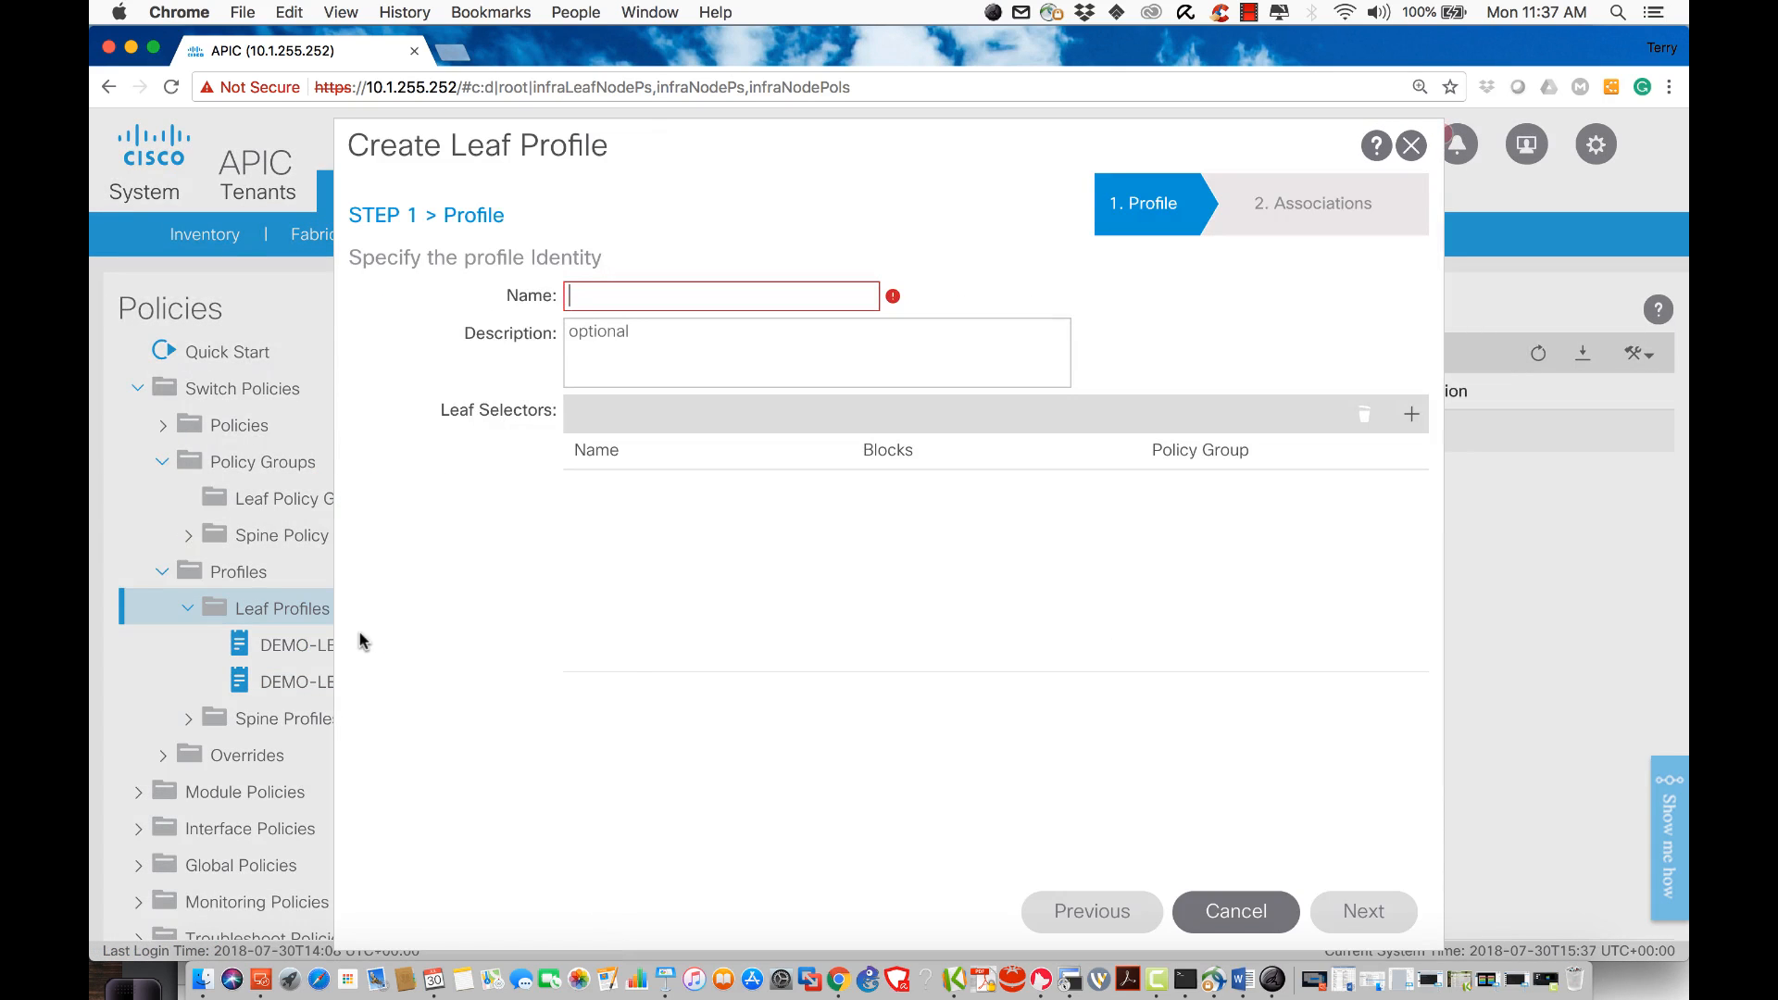
{"action": "type", "text": "DEMO"}
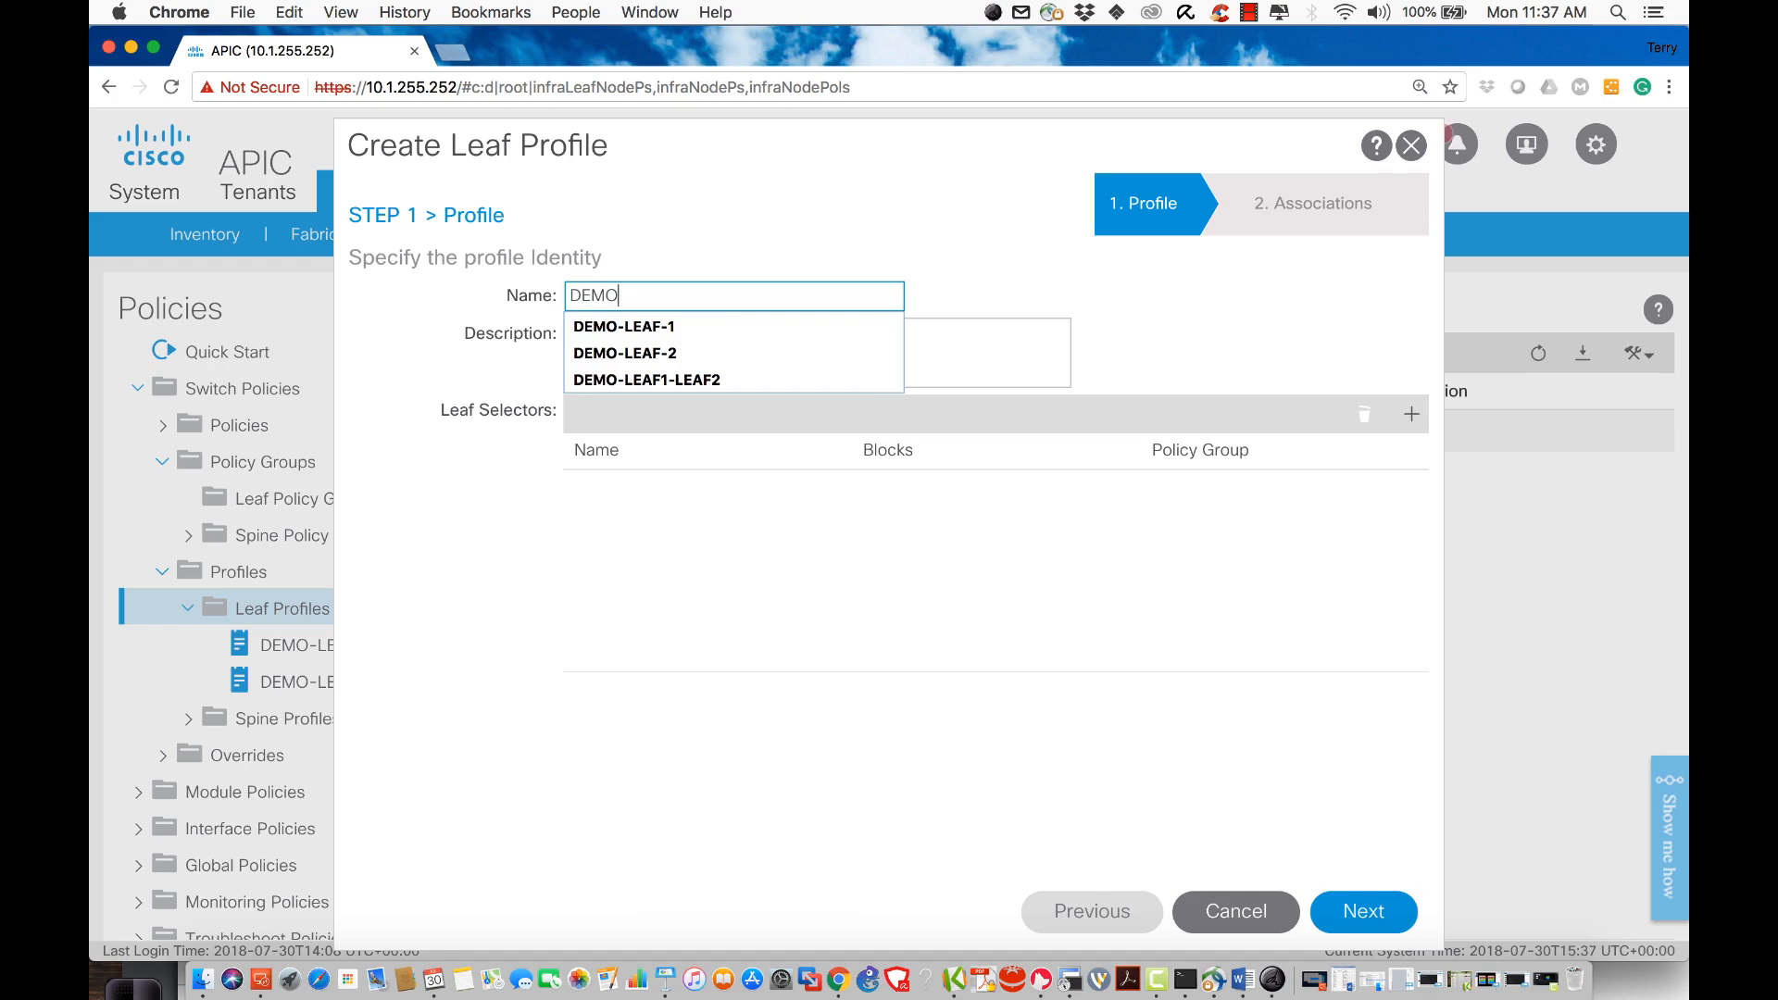
{"action": "type", "text": "-101-102"}
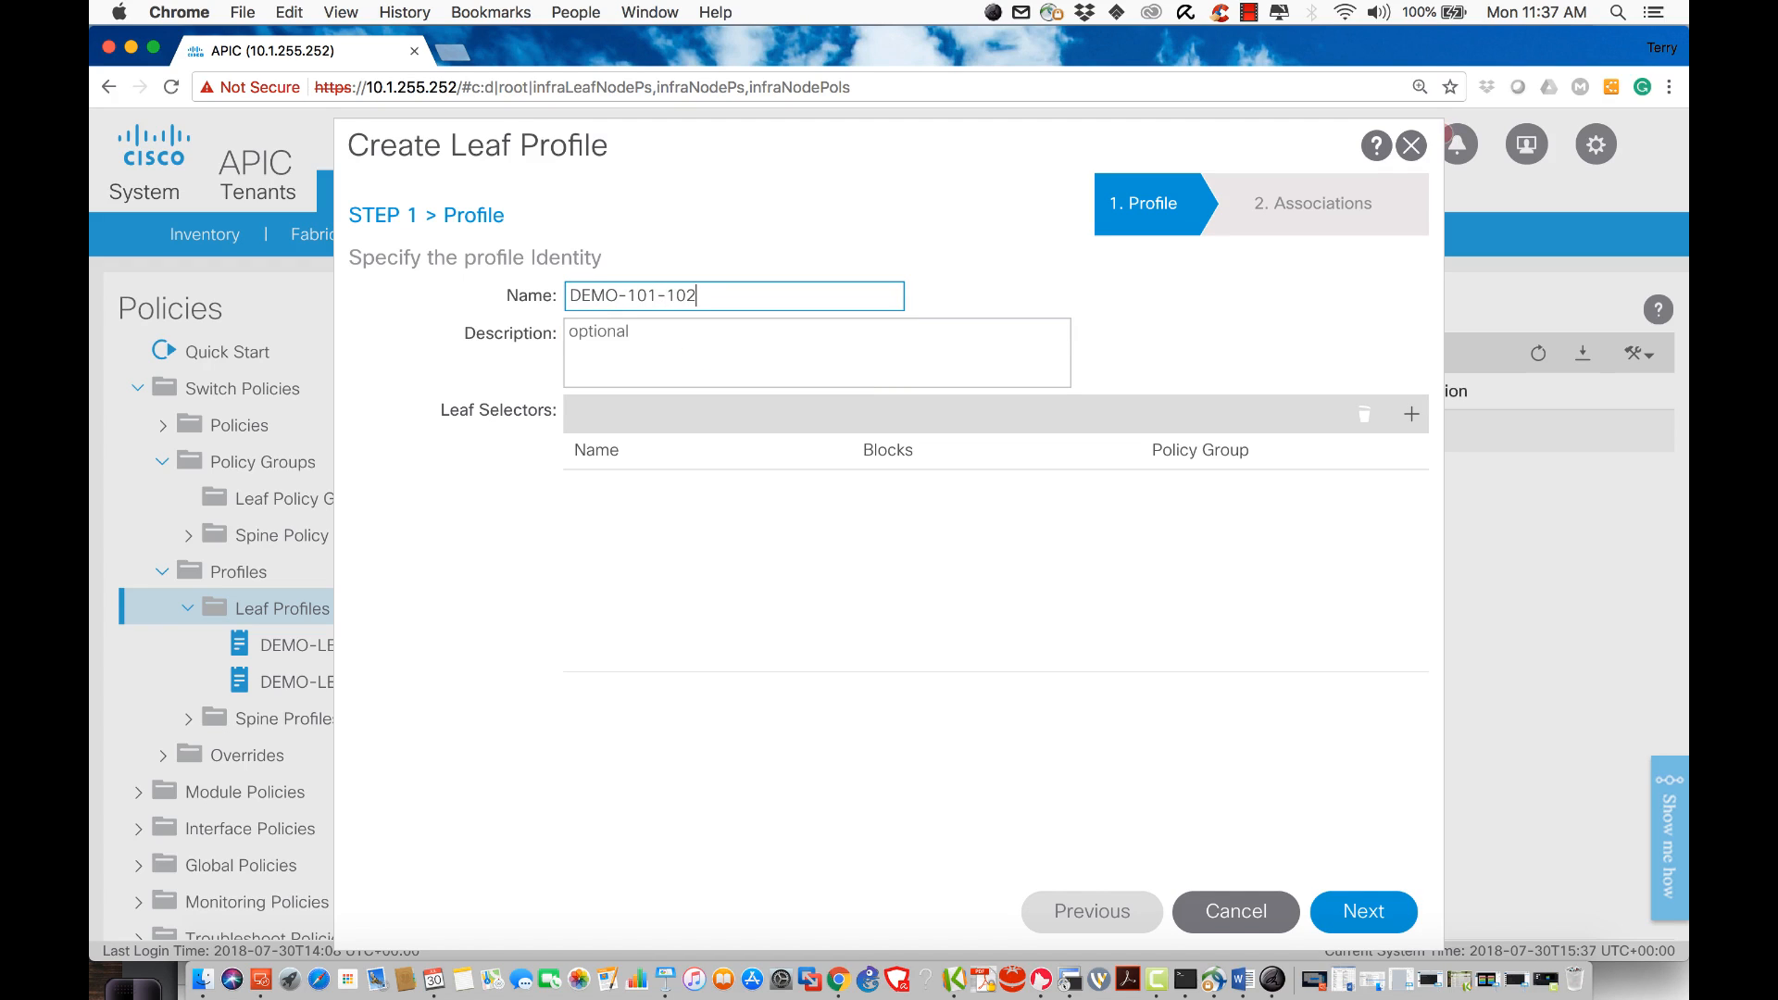
{"action": "left_click", "coordinate": [1412, 414]}
{"action": "type", "text": "10"}
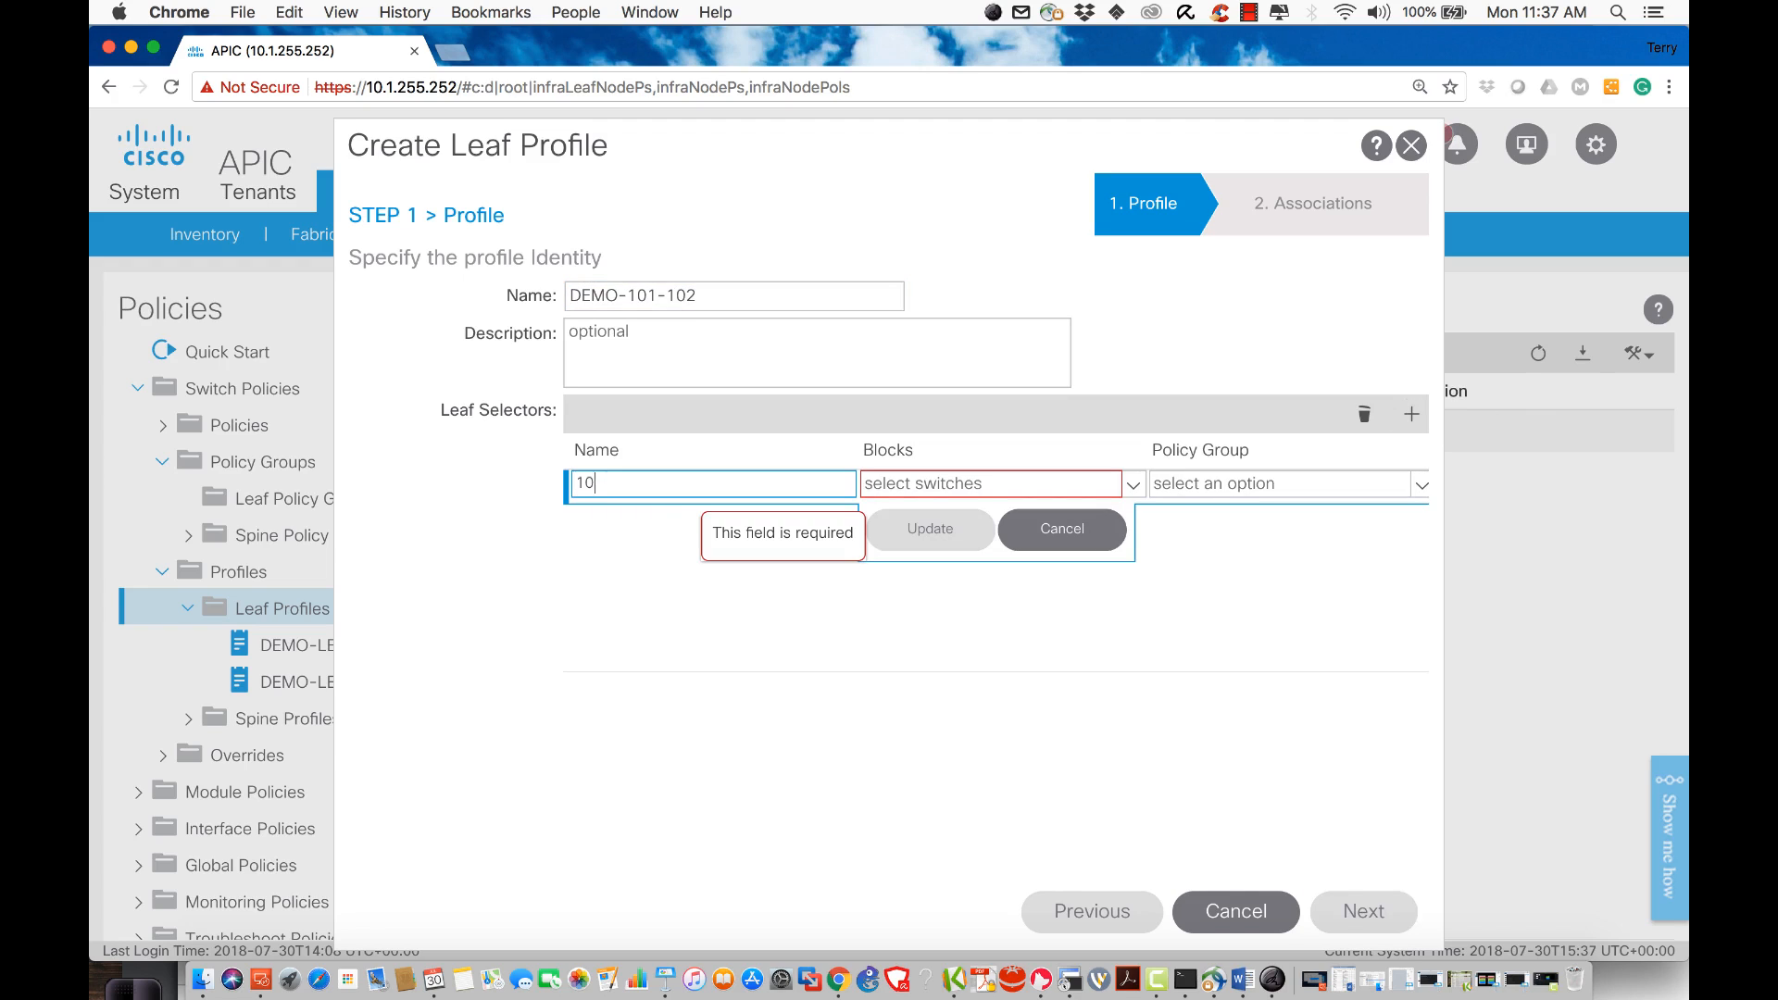
{"action": "type", "text": "1-102"}
{"action": "left_click", "coordinate": [1095, 481]}
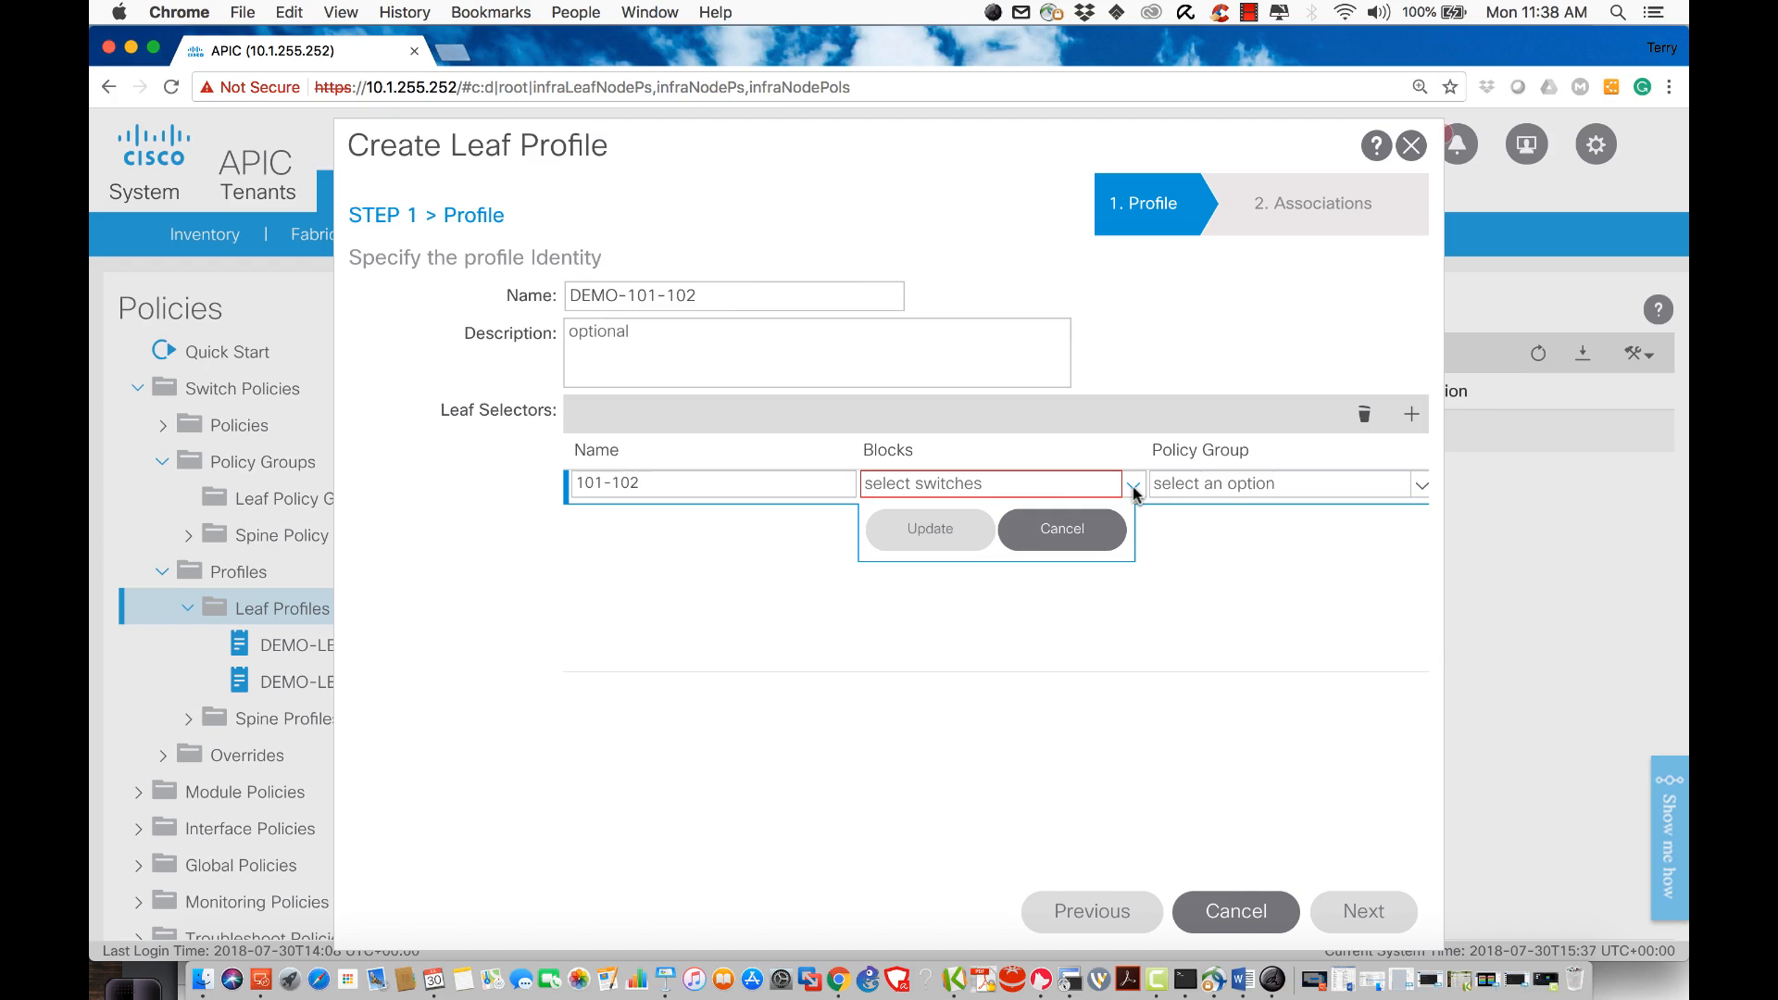
{"action": "left_click", "coordinate": [1132, 486]}
{"action": "left_click", "coordinate": [882, 587]}
{"action": "left_click", "coordinate": [882, 628]}
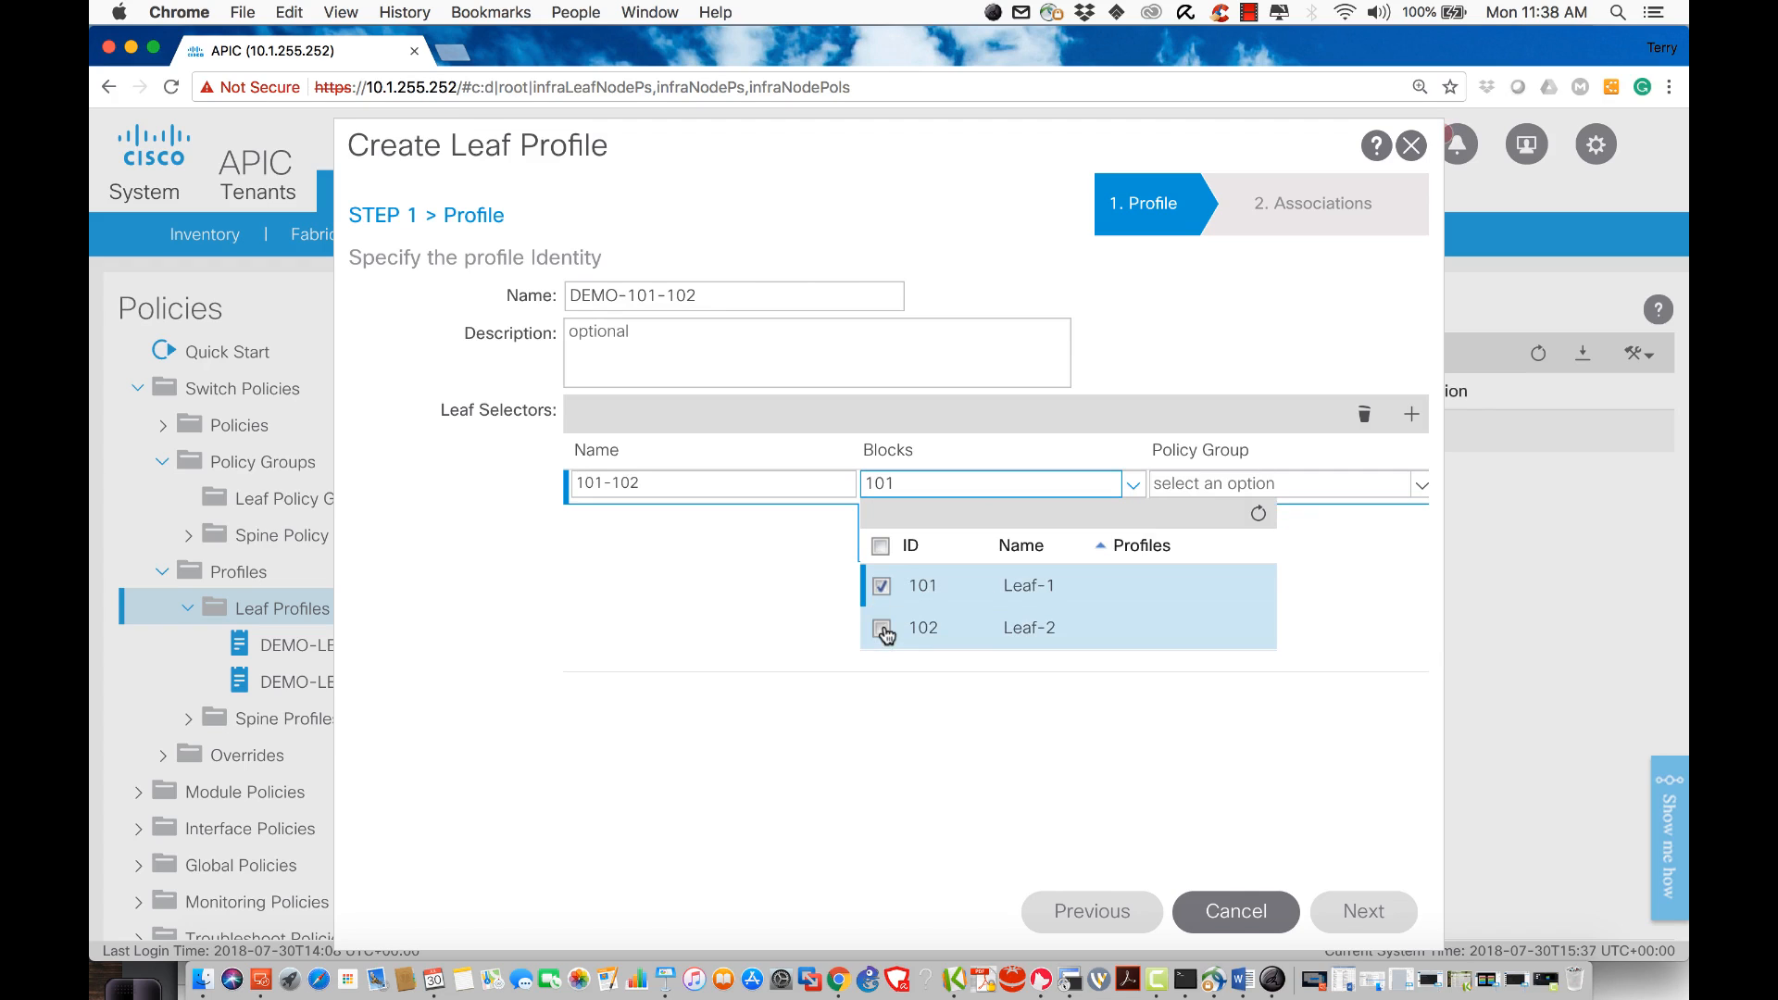
{"action": "left_click", "coordinate": [1352, 922]}
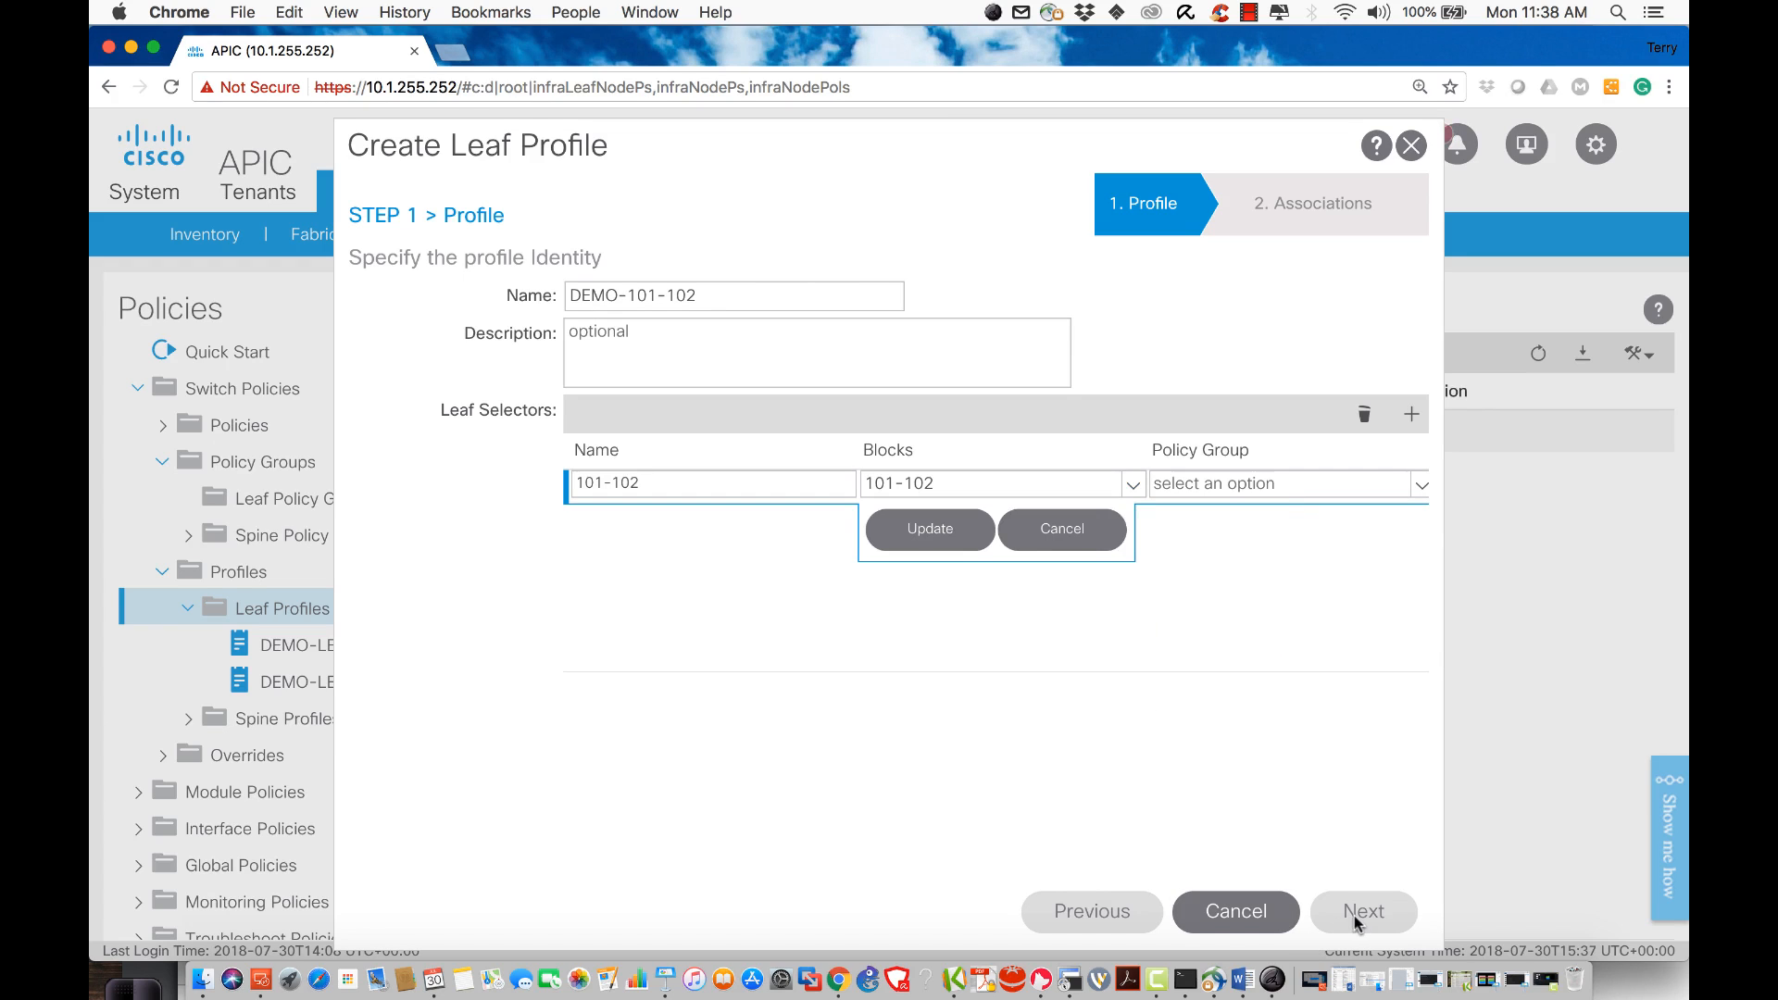
{"action": "left_click", "coordinate": [937, 535]}
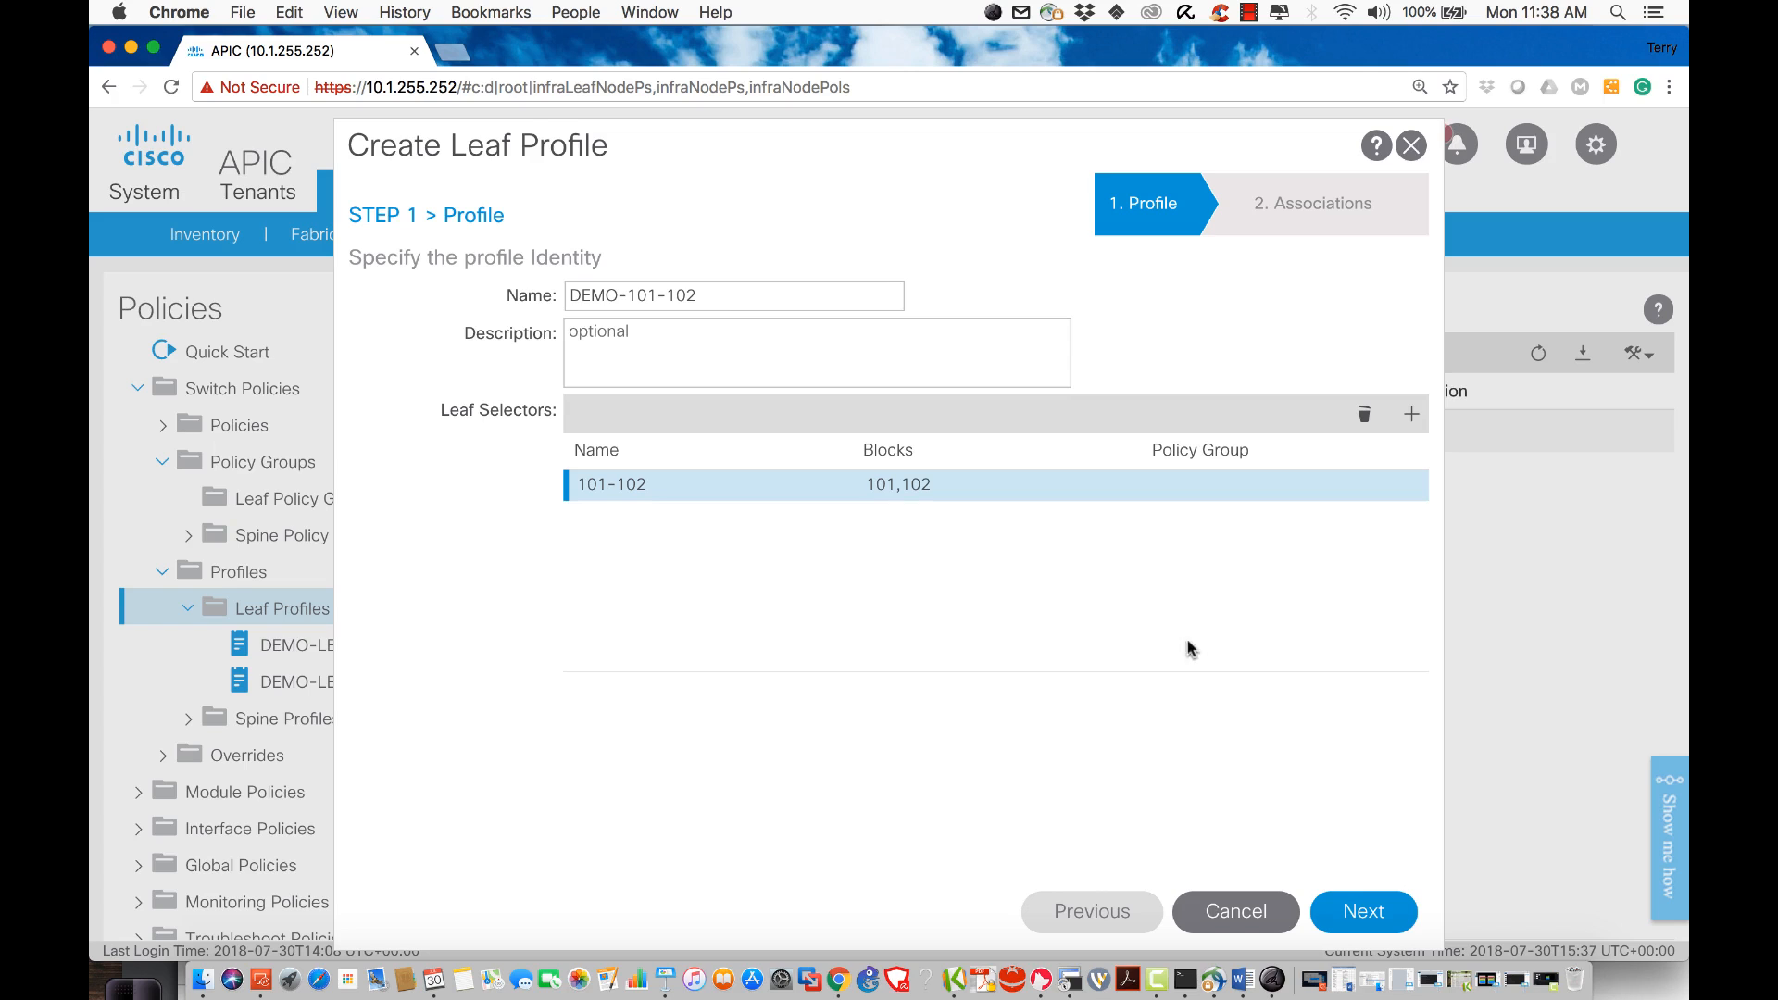
{"action": "left_click", "coordinate": [1362, 913]}
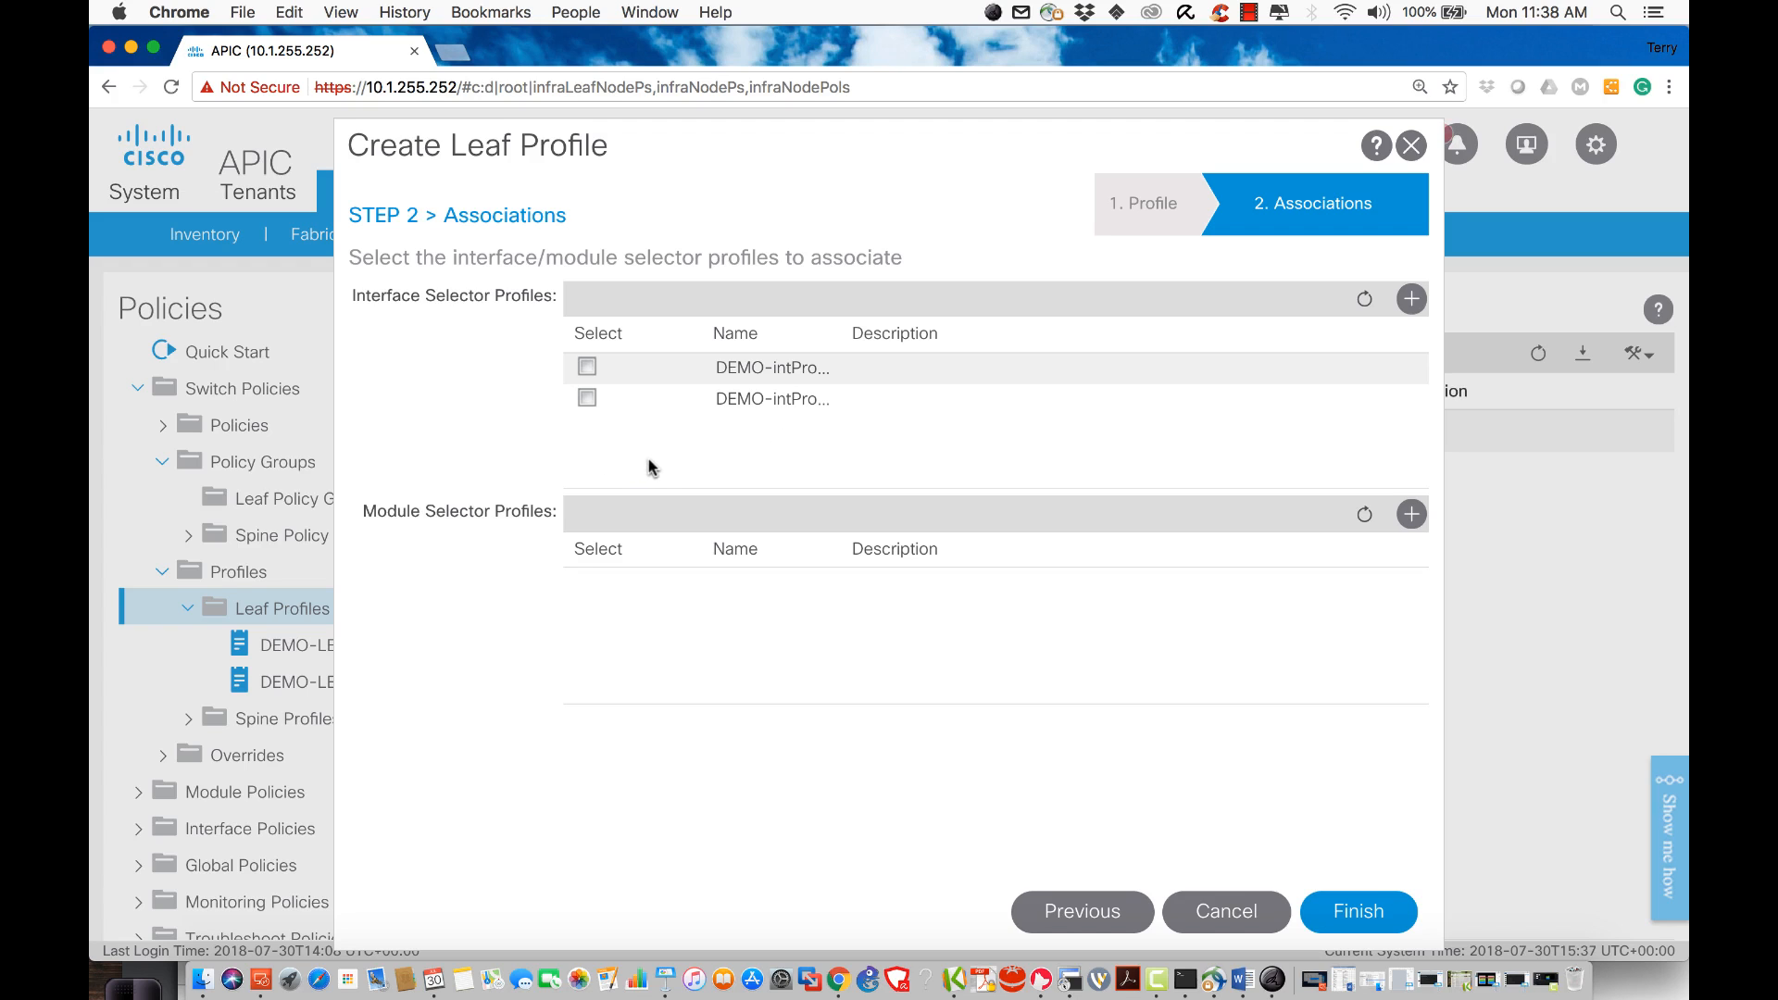
{"action": "left_click", "coordinate": [1201, 912]}
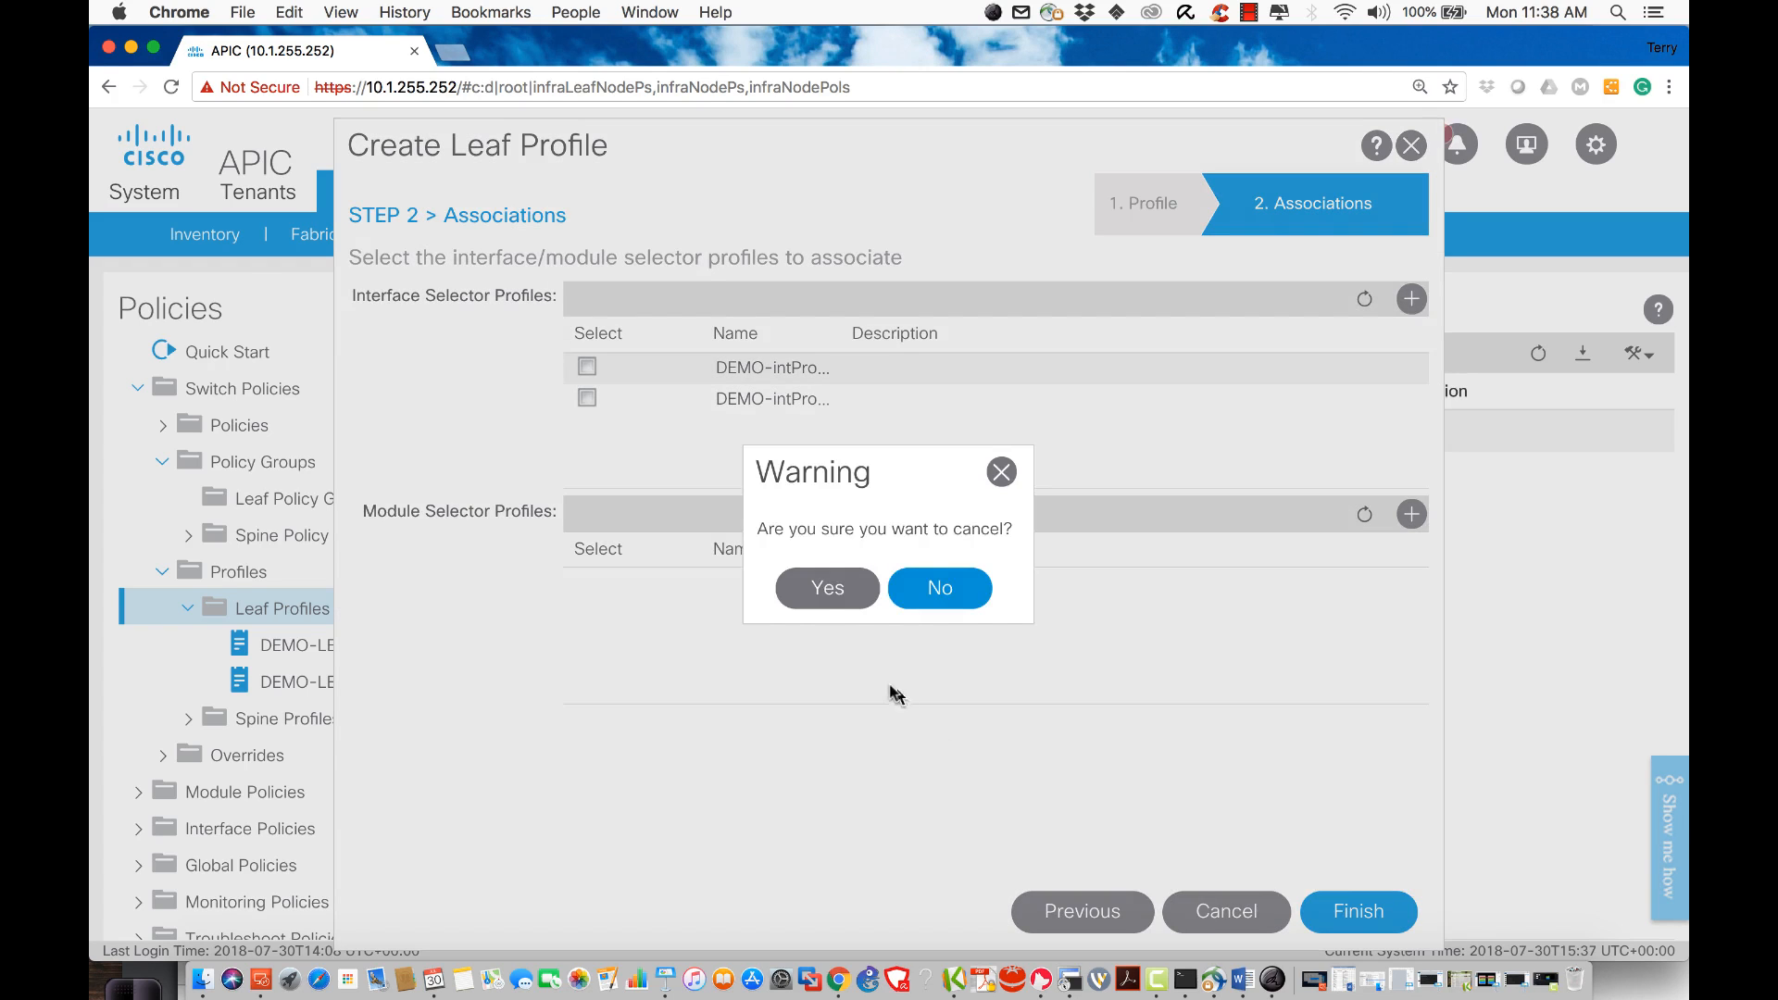
{"action": "left_click", "coordinate": [826, 588]}
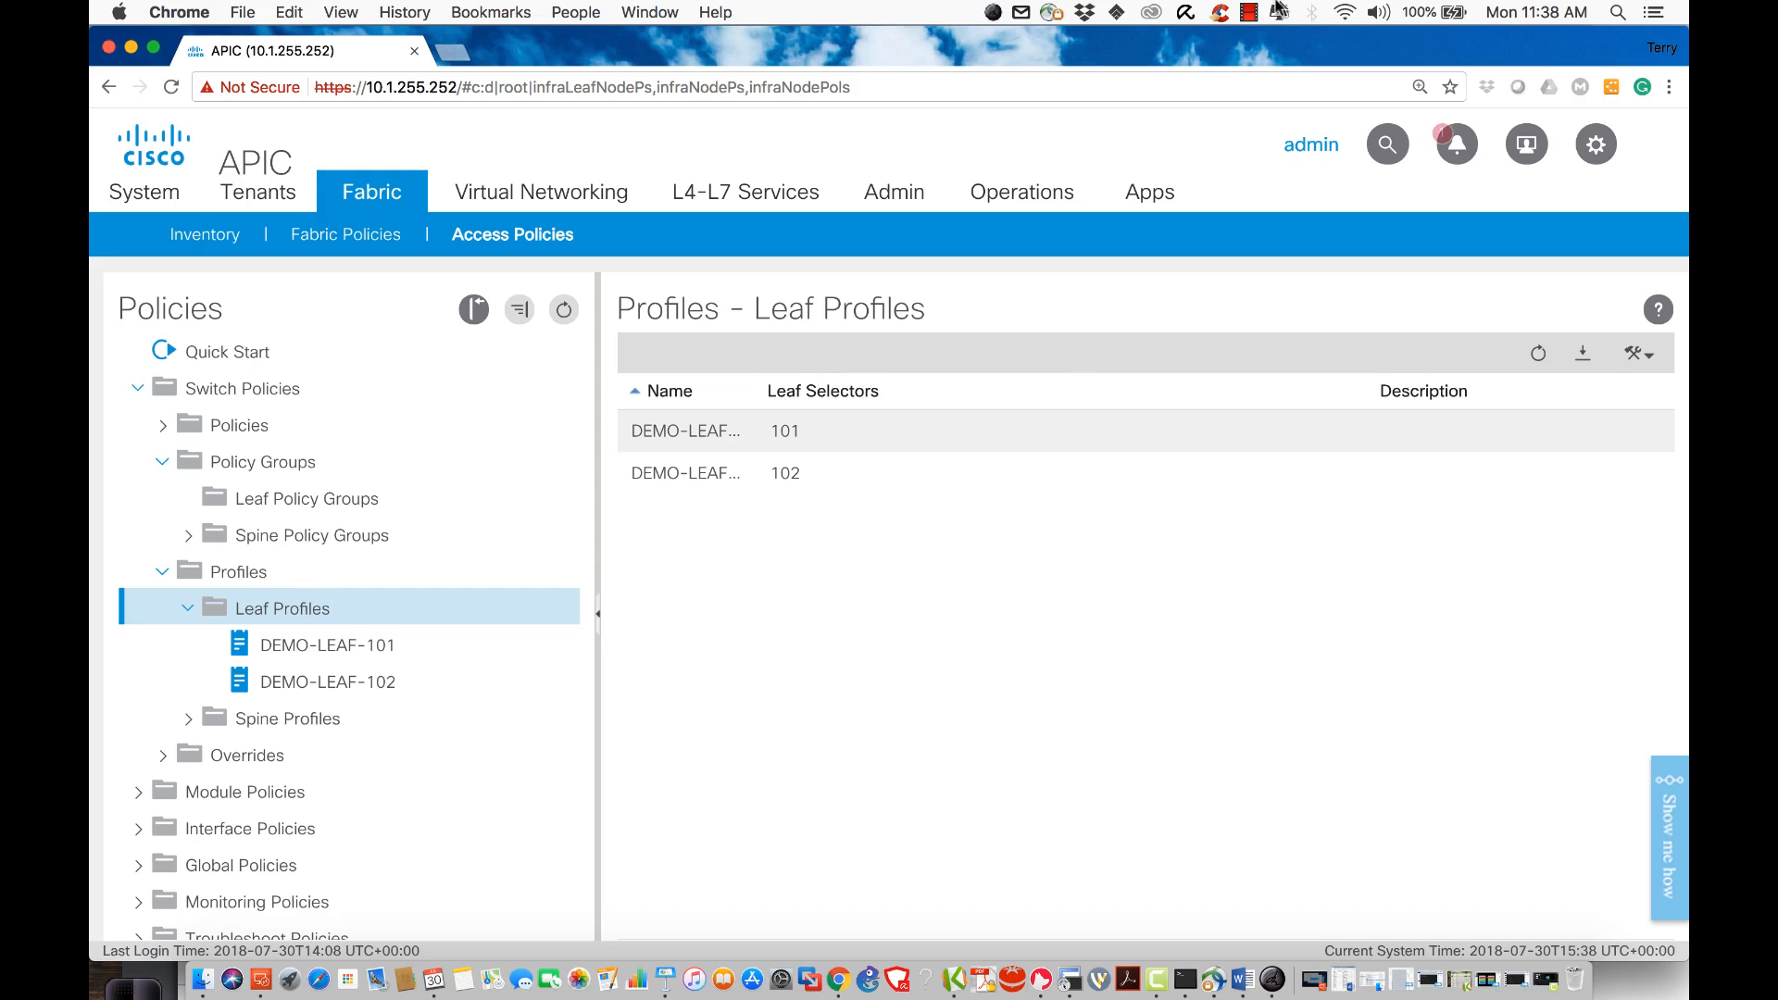
{"action": "left_click", "coordinate": [1250, 12]}
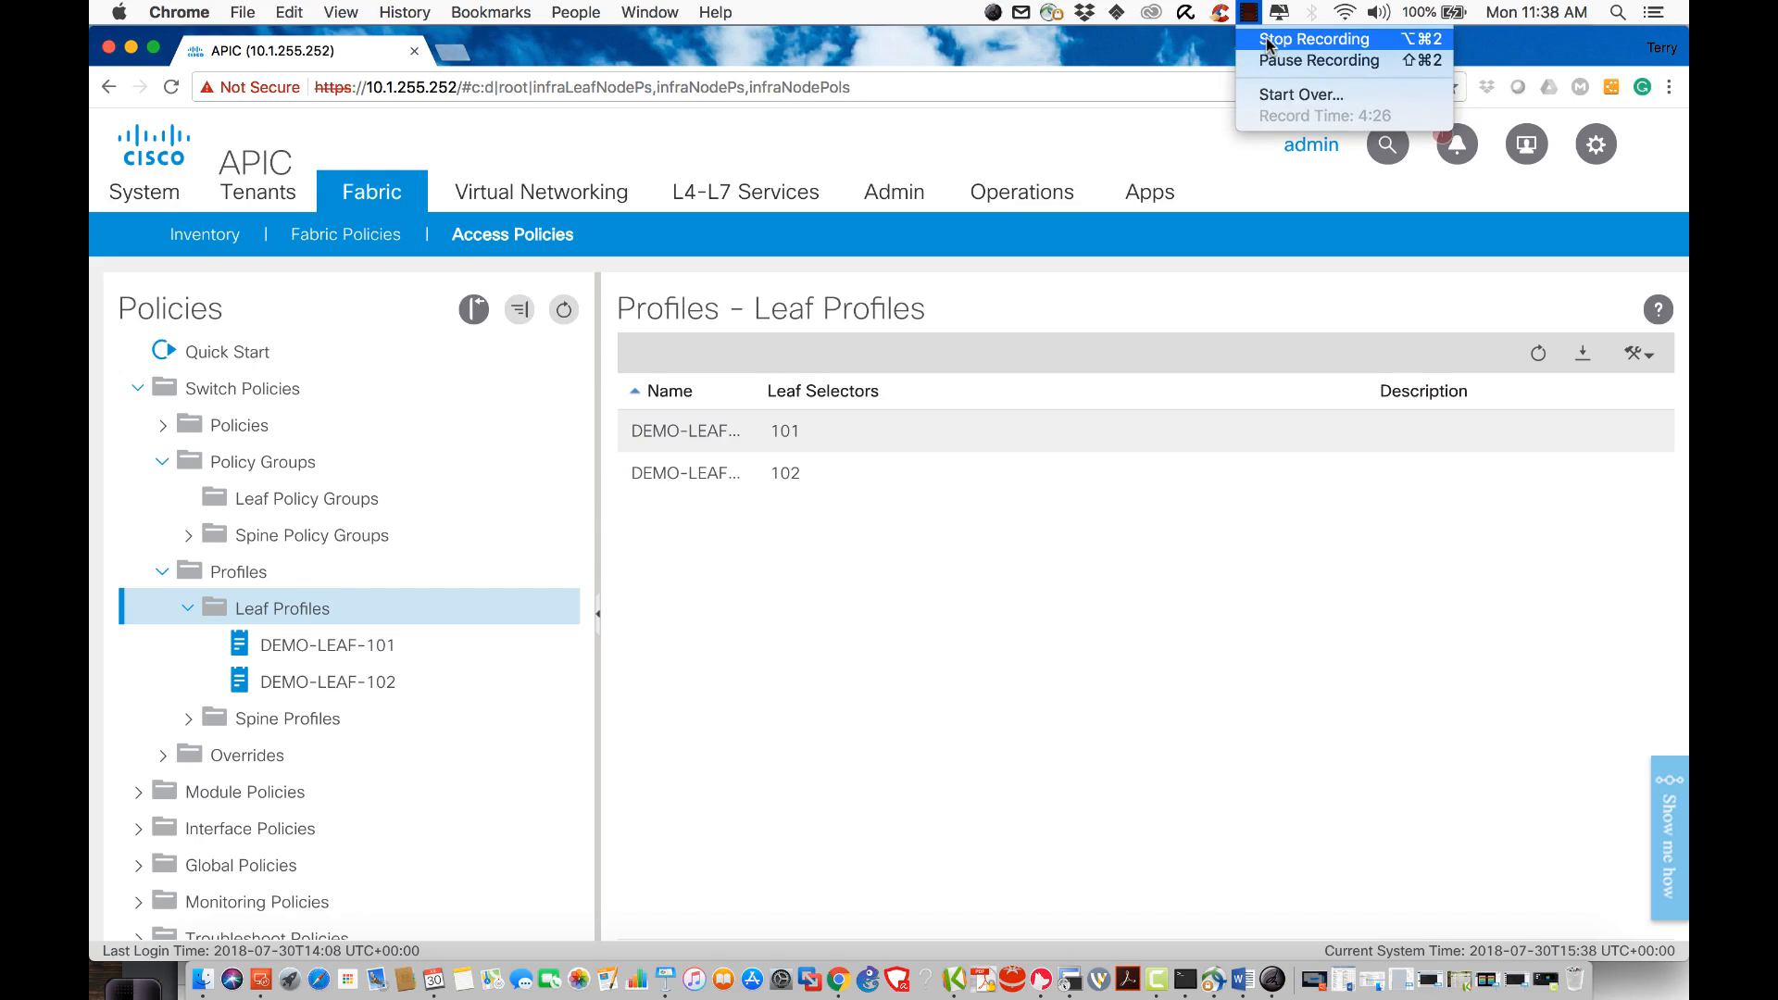